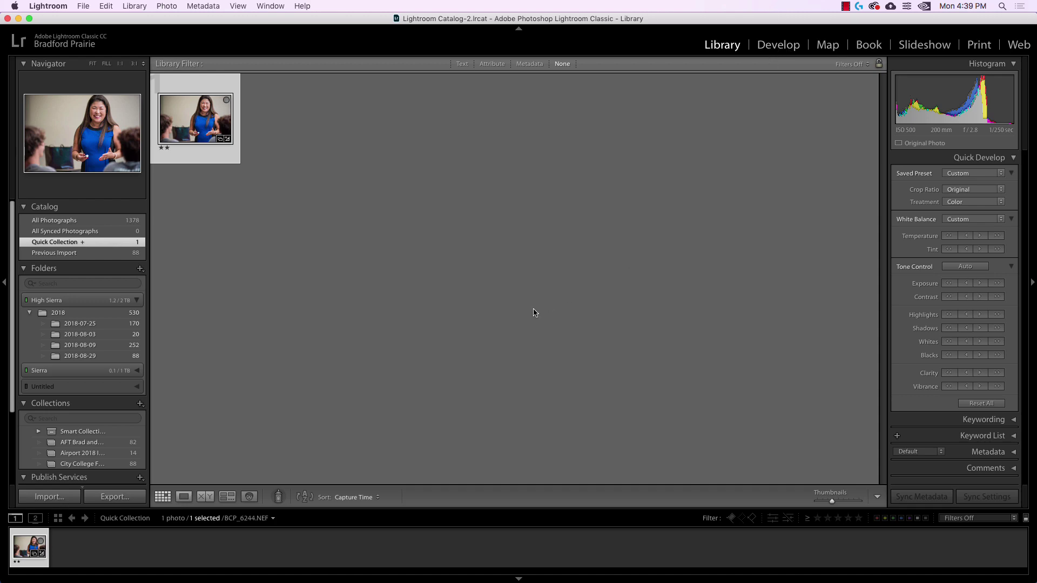
# - Import the new photo Portfolio-3151.nef into the catalog from the Images folder of 126 Intermediate Digital Media
pyautogui.click(50, 496)
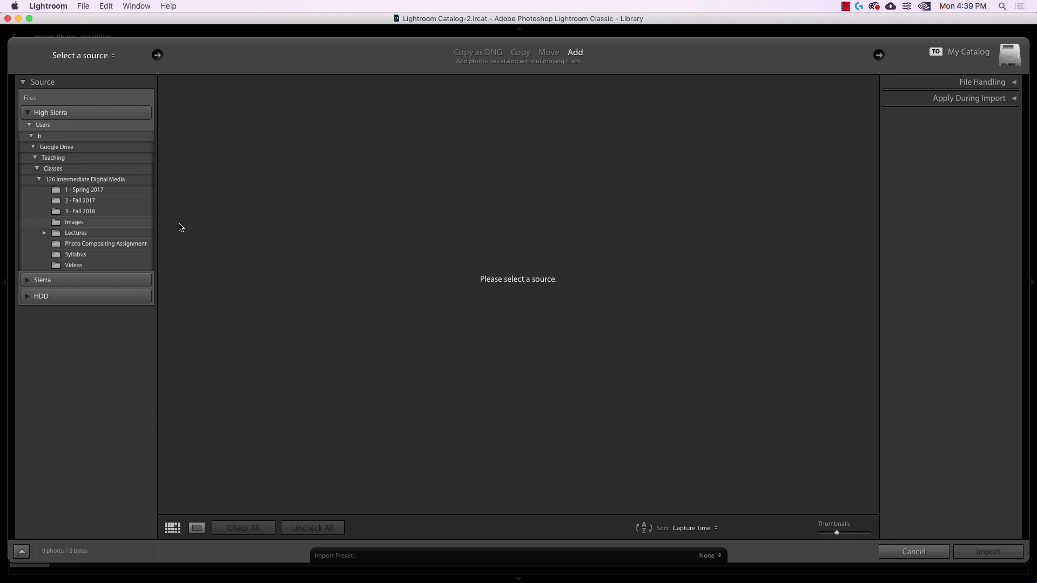
pyautogui.click(114, 226)
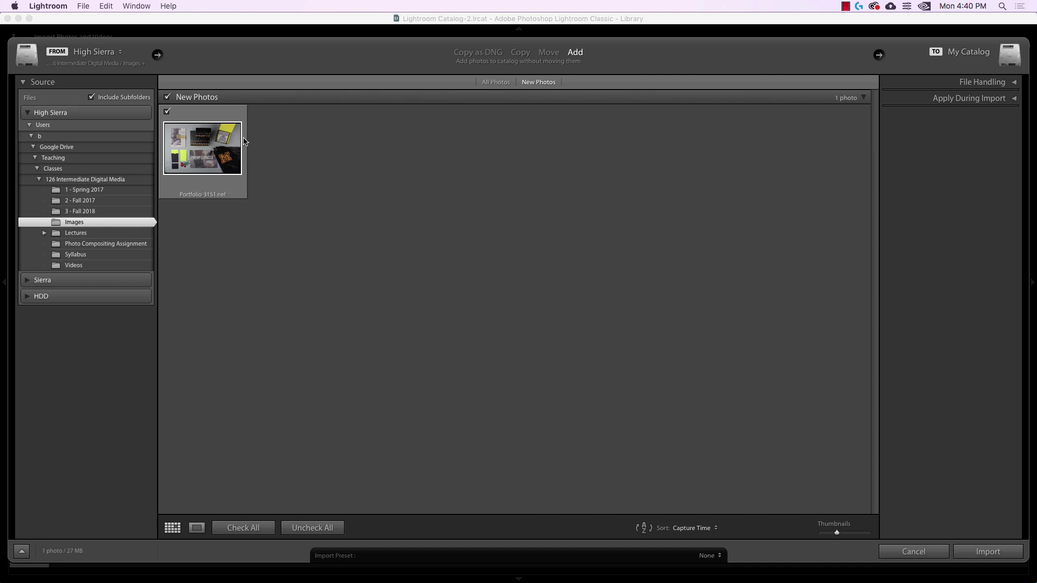
pyautogui.click(987, 551)
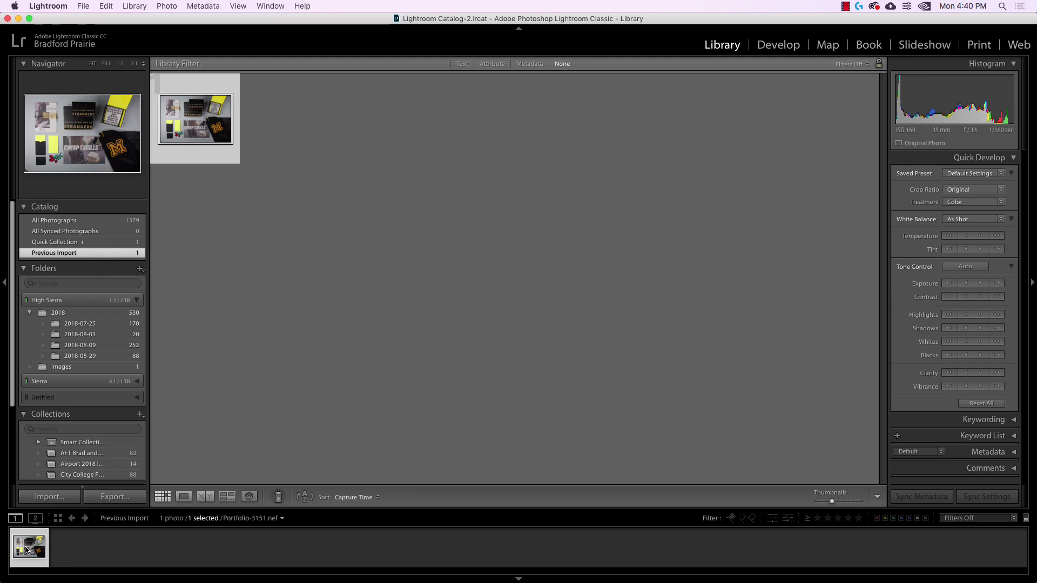
# - Try several star ratings on the imported photo and settle on one star
pyautogui.press('1')
pyautogui.press('3')
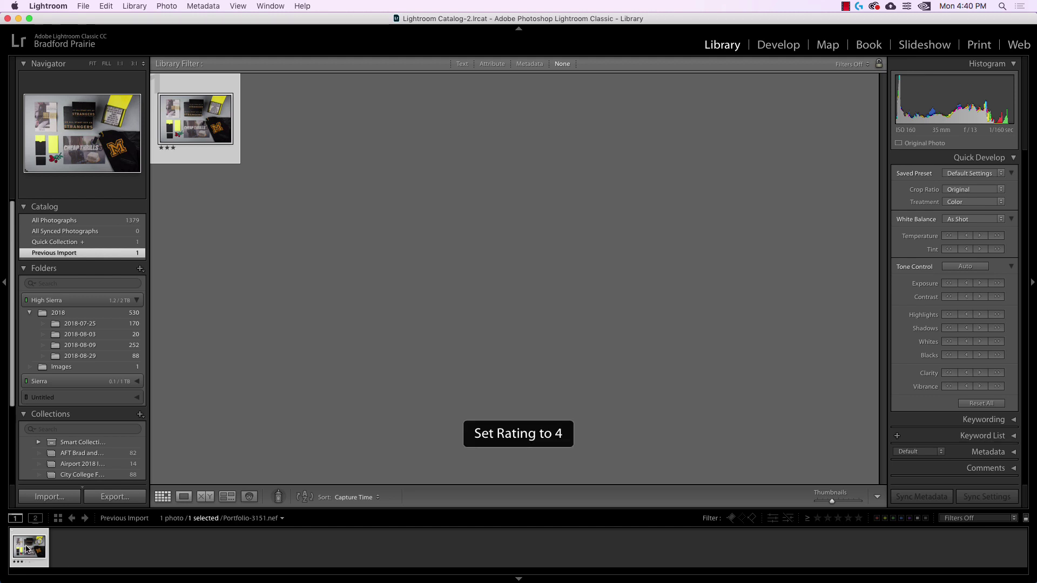
pyautogui.press('4')
pyautogui.press('3')
pyautogui.press('2')
pyautogui.press('1')
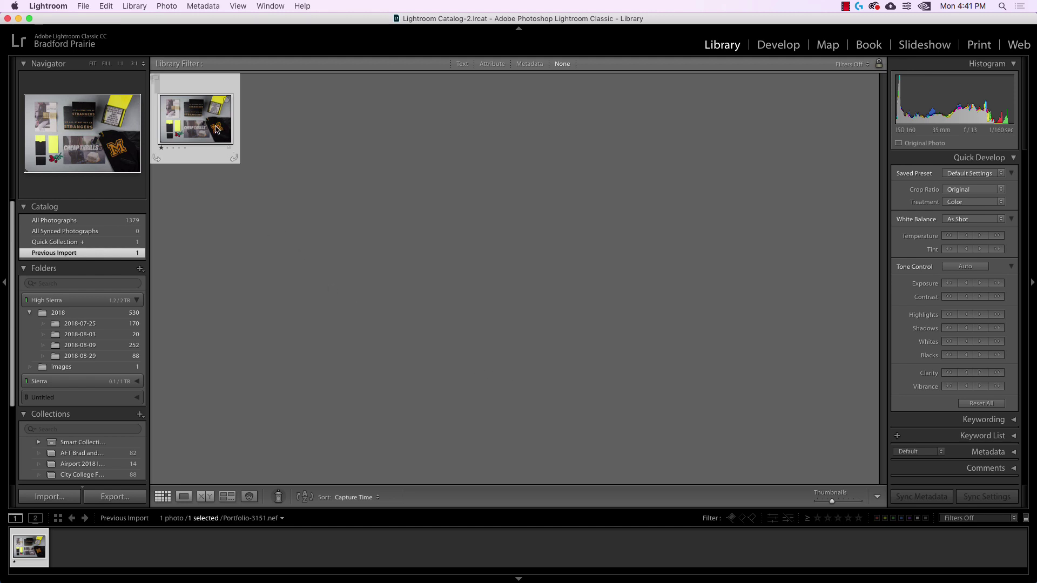
# - Open the photo in the Develop module with the Basic and Tone Curve sections expanded
pyautogui.click(776, 47)
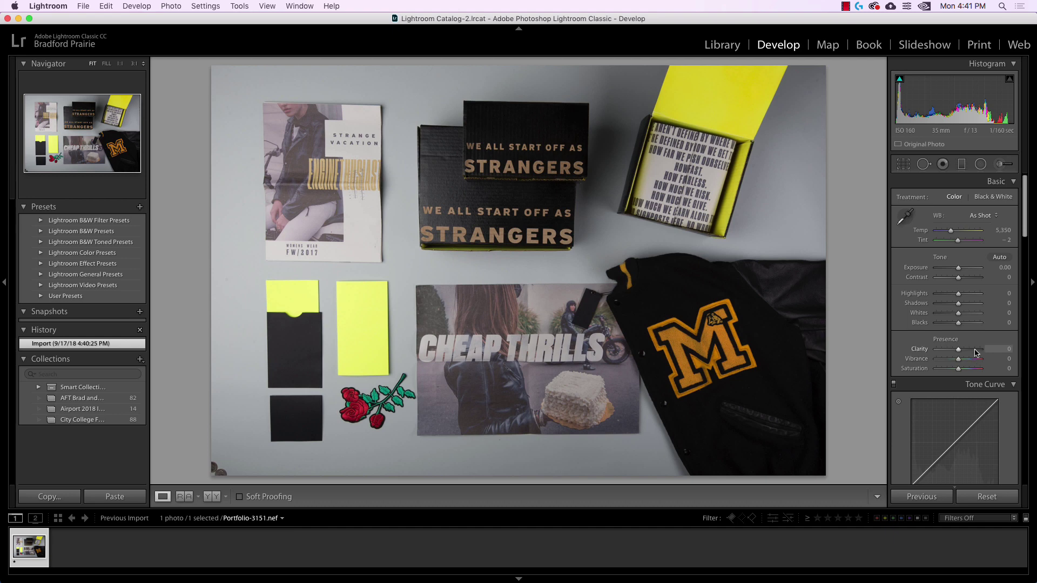
pyautogui.click(1013, 182)
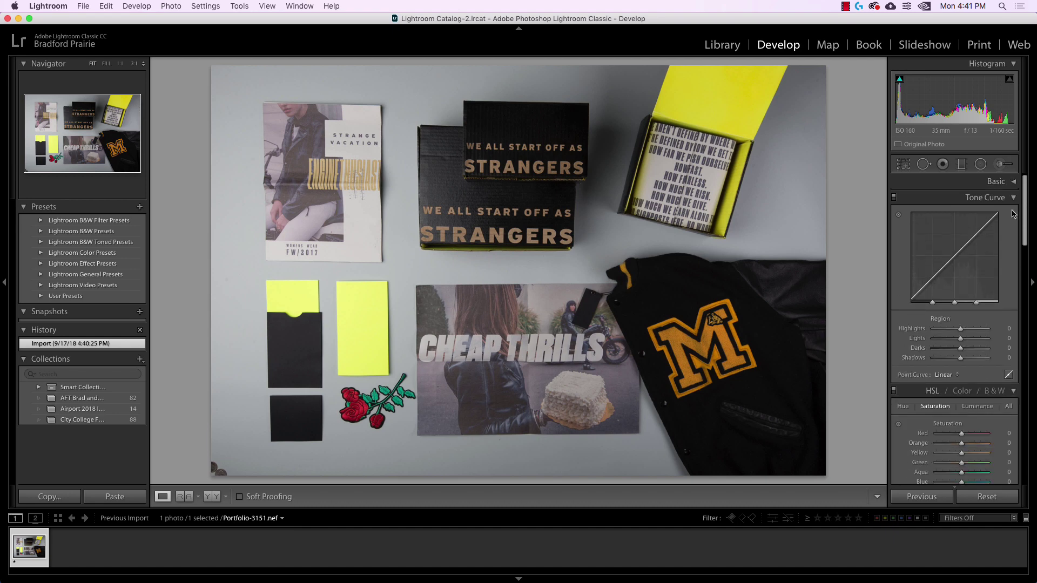
pyautogui.click(1014, 198)
pyautogui.click(1013, 198)
pyautogui.click(1014, 182)
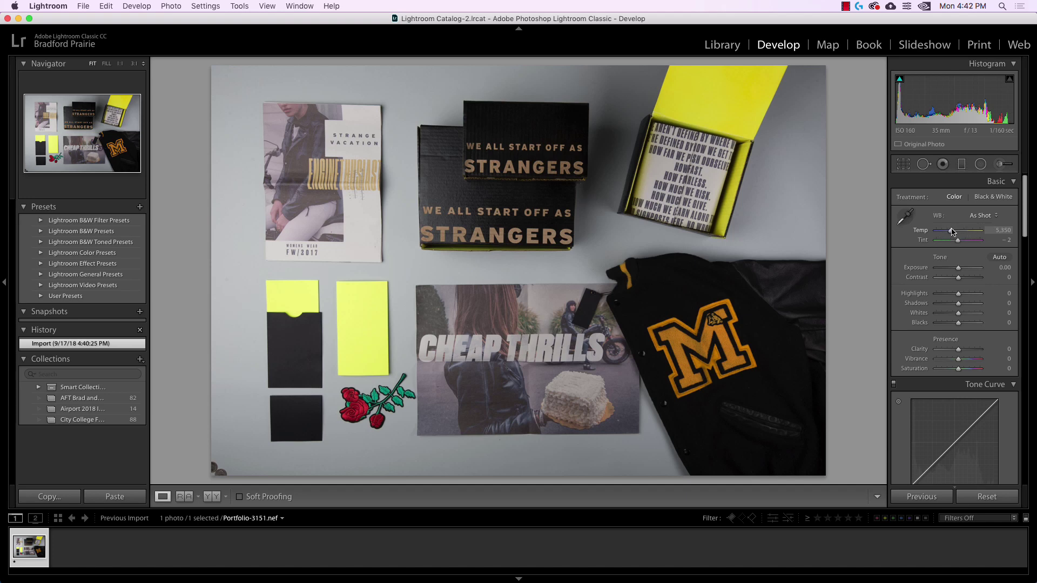
# - Try warming the photo manually to a temperature of 8,488 with a tint of -2
pyautogui.moveTo(952, 231); pyautogui.dragTo(965, 233)
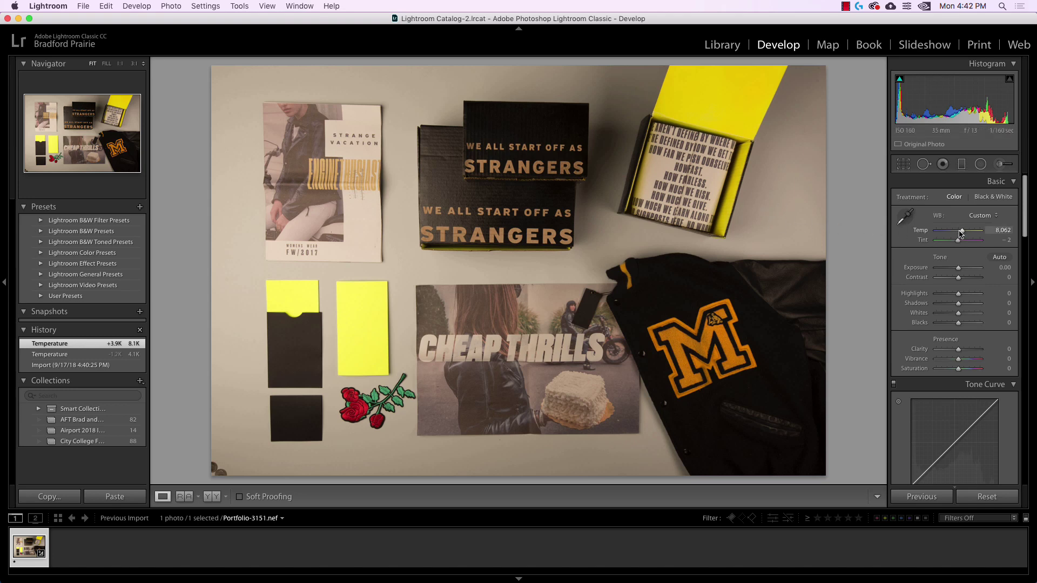
pyautogui.moveTo(960, 233)
pyautogui.mouseDown()
pyautogui.moveTo(944, 235)
pyautogui.moveTo(966, 233)
pyautogui.mouseUp()
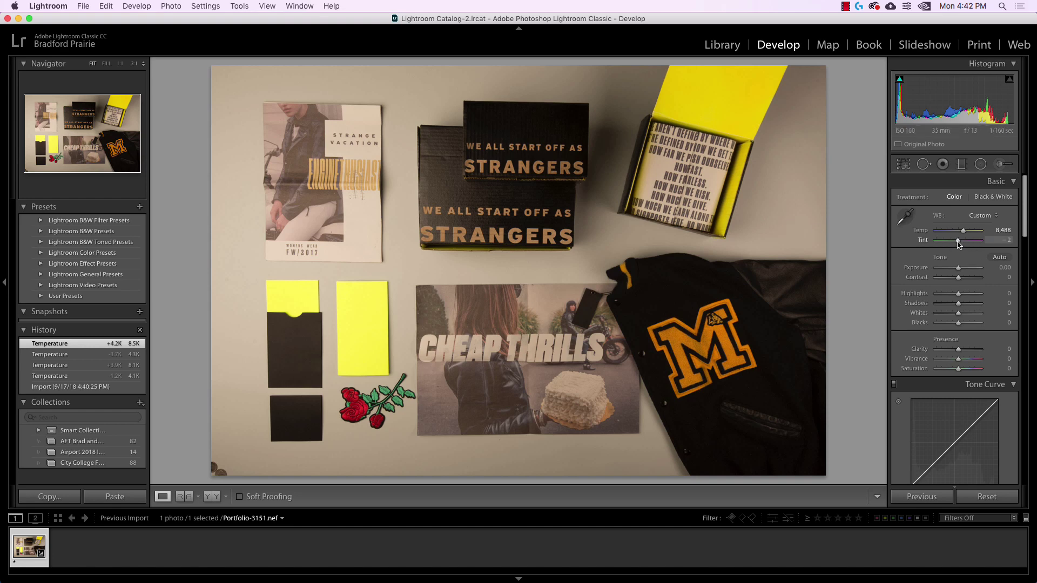
pyautogui.moveTo(957, 244); pyautogui.dragTo(957, 244)
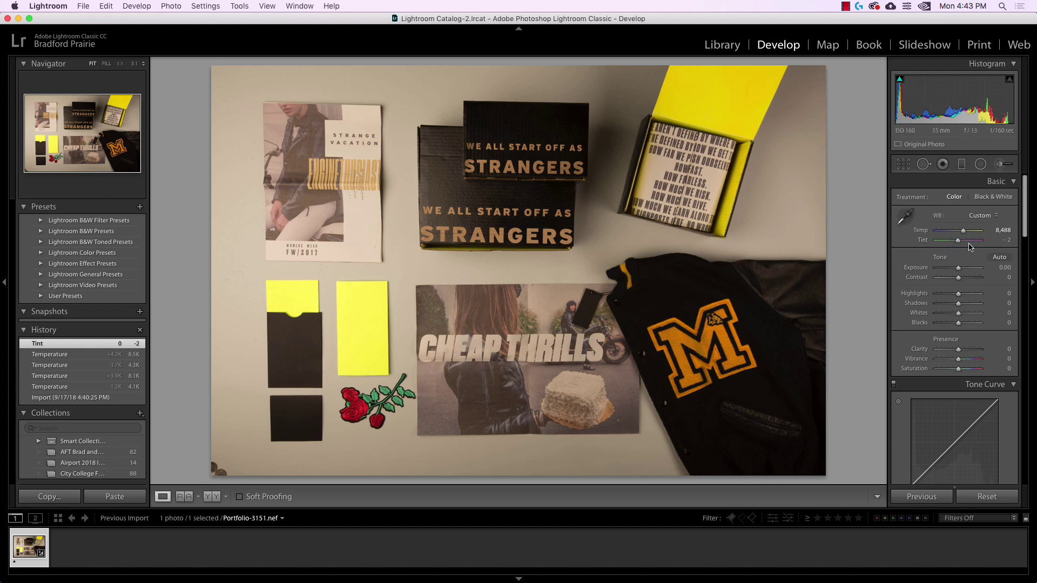
# - Set the white balance by sampling the grey background between the yellow box and the jacket with the White Balance Selector
pyautogui.click(907, 218)
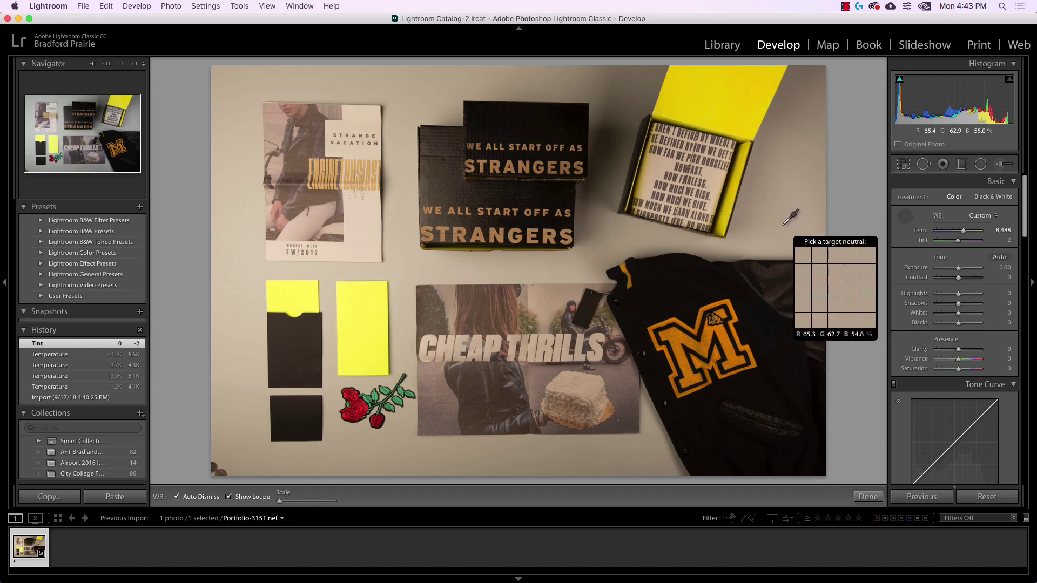
pyautogui.click(783, 223)
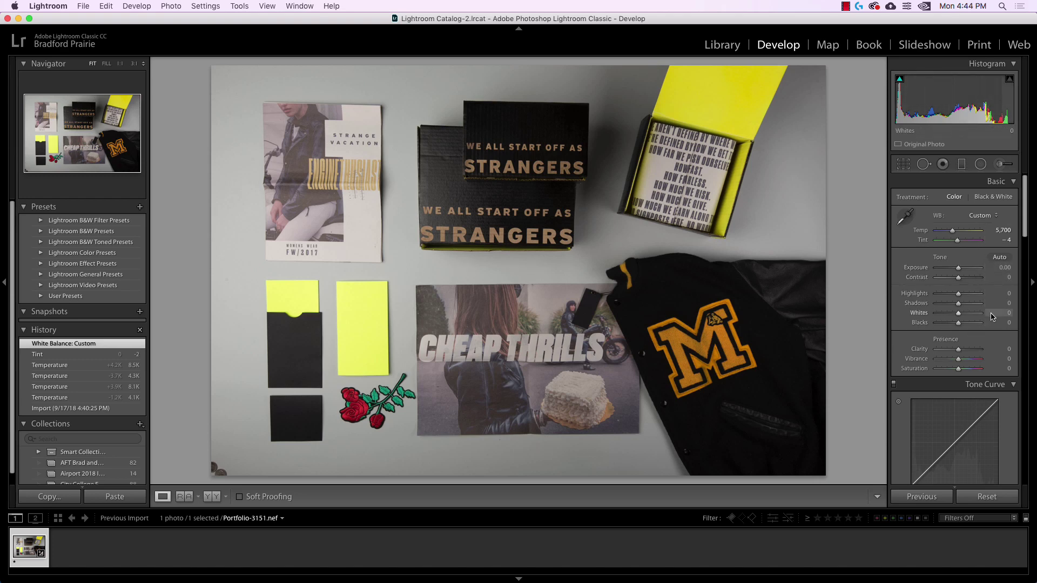
# - Try exposure values of +0.66 and -0.33 on the photo, and return the exposure to 0
pyautogui.click(1003, 267)
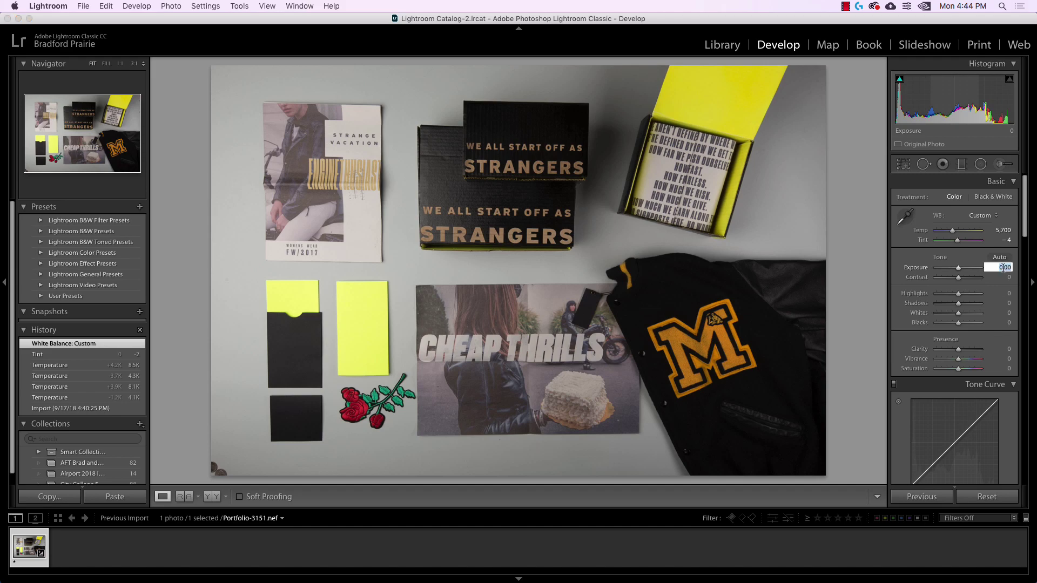
pyautogui.write('0.66')
pyautogui.press('Return')
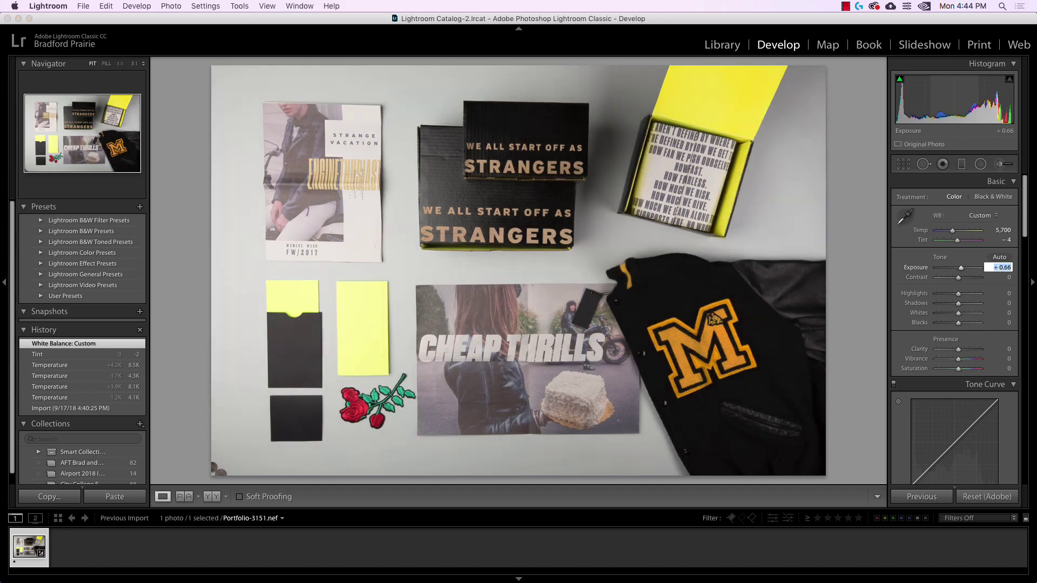
pyautogui.write('-0.66')
pyautogui.press('Return')
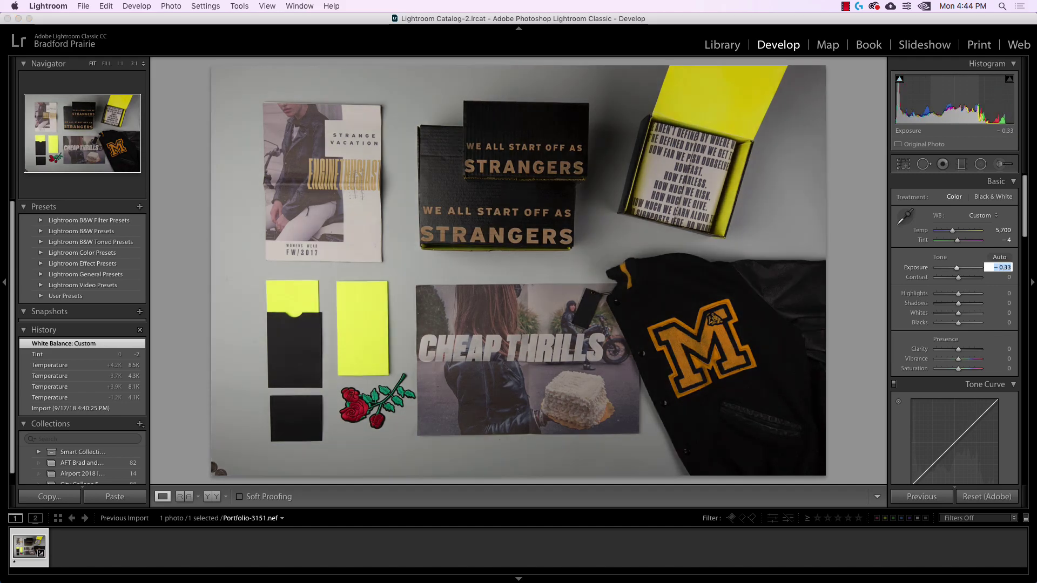
pyautogui.write('-0.33')
pyautogui.press('Return')
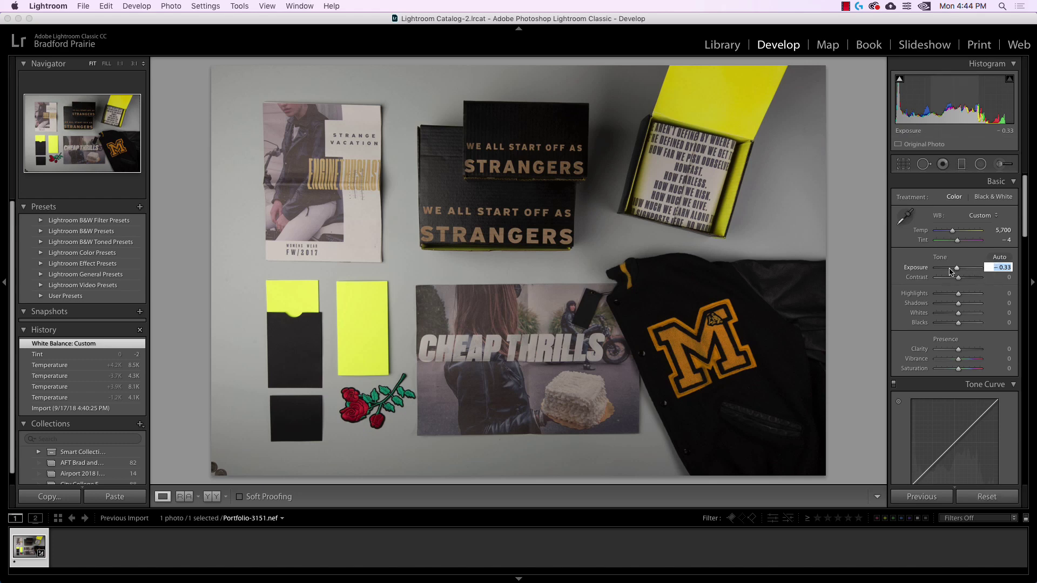
pyautogui.write('0')
pyautogui.press('Return')
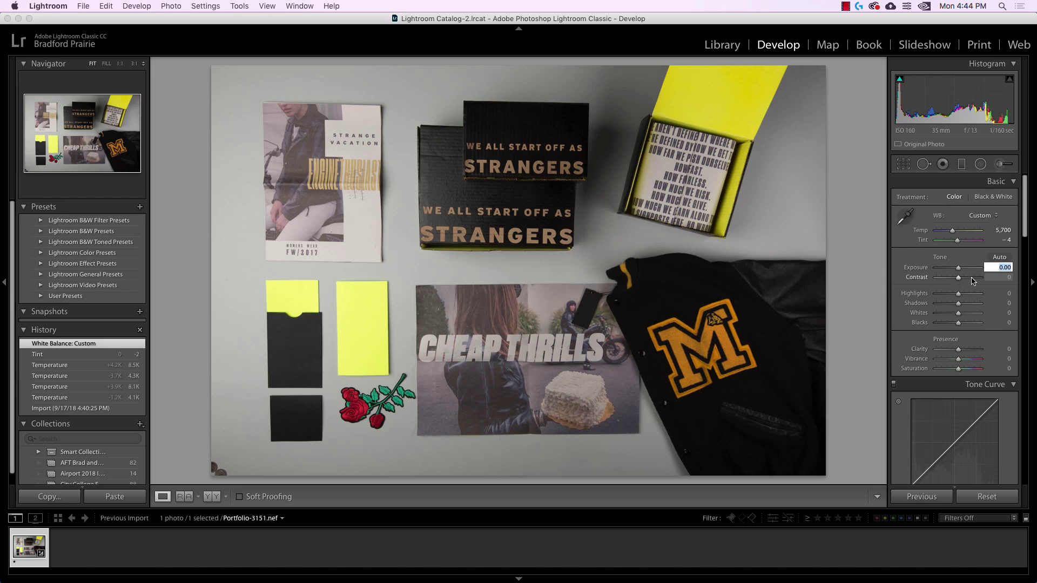
# - Set the photo's Contrast to +26 and Highlights to +3
pyautogui.moveTo(972, 280); pyautogui.dragTo(981, 280)
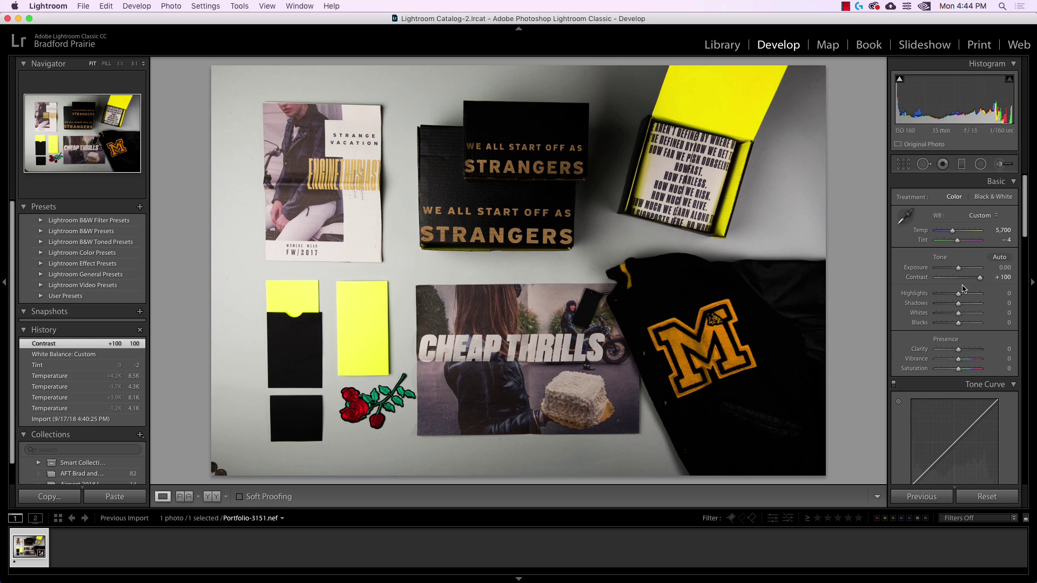
pyautogui.moveTo(967, 280); pyautogui.dragTo(962, 281)
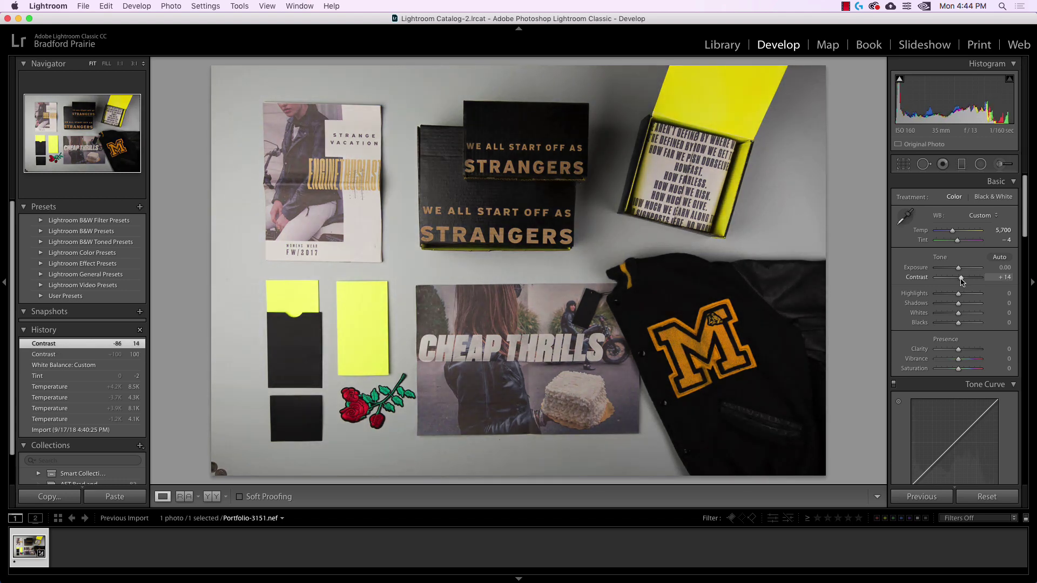
pyautogui.moveTo(962, 280); pyautogui.dragTo(962, 279)
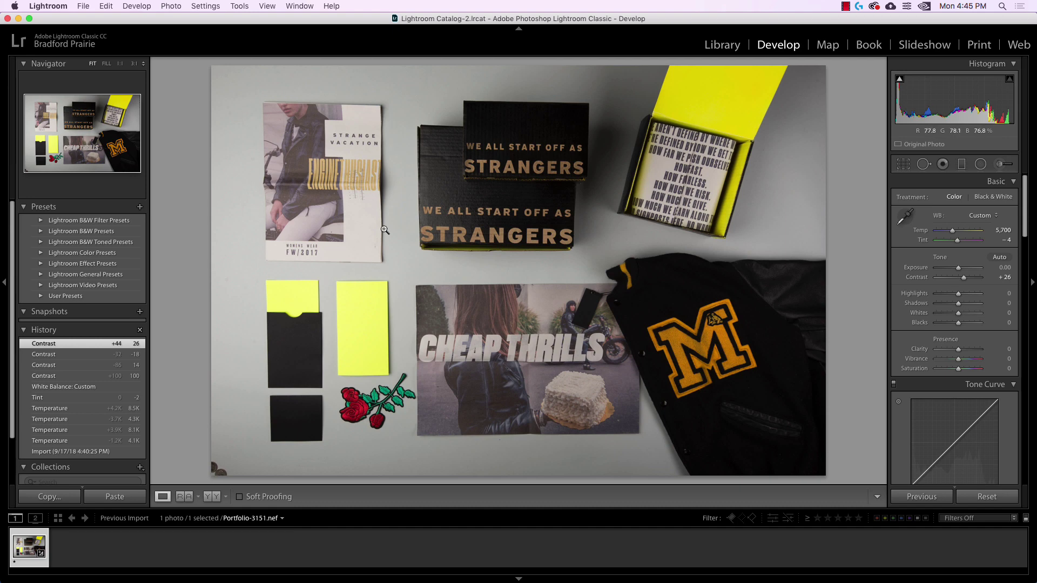
pyautogui.moveTo(957, 293)
pyautogui.mouseDown()
pyautogui.moveTo(942, 296)
pyautogui.moveTo(959, 294)
pyautogui.mouseUp()
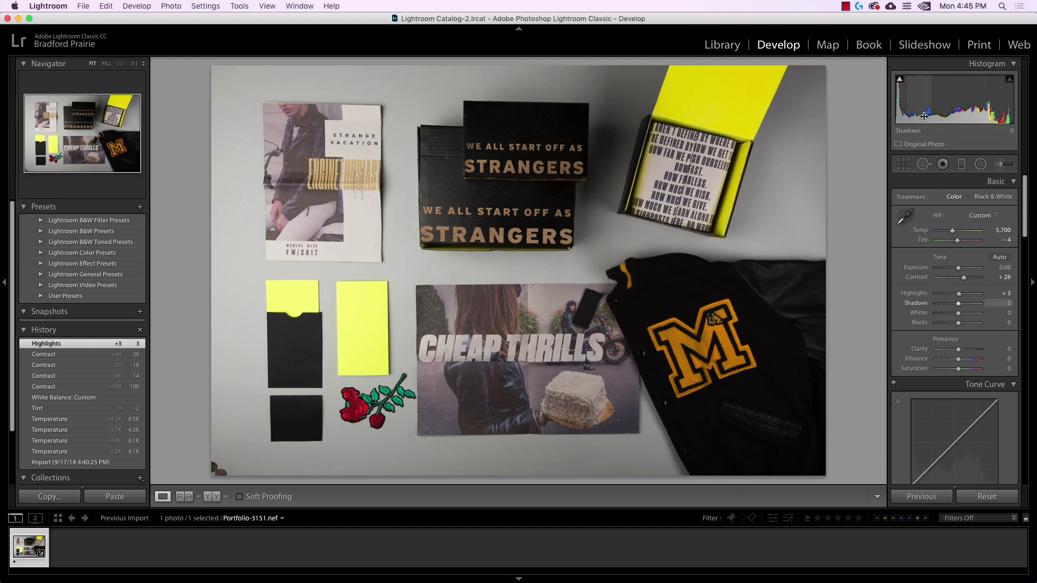
# - Raise the photo's Shadows to +92 and lower Blacks to -34
pyautogui.moveTo(959, 303); pyautogui.dragTo(986, 304)
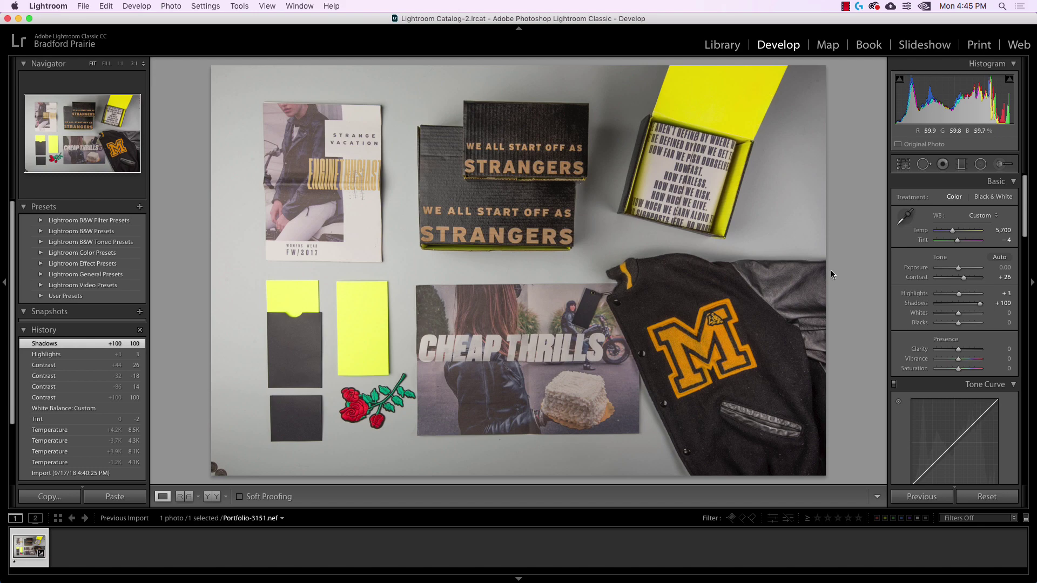
pyautogui.moveTo(979, 304); pyautogui.dragTo(956, 326)
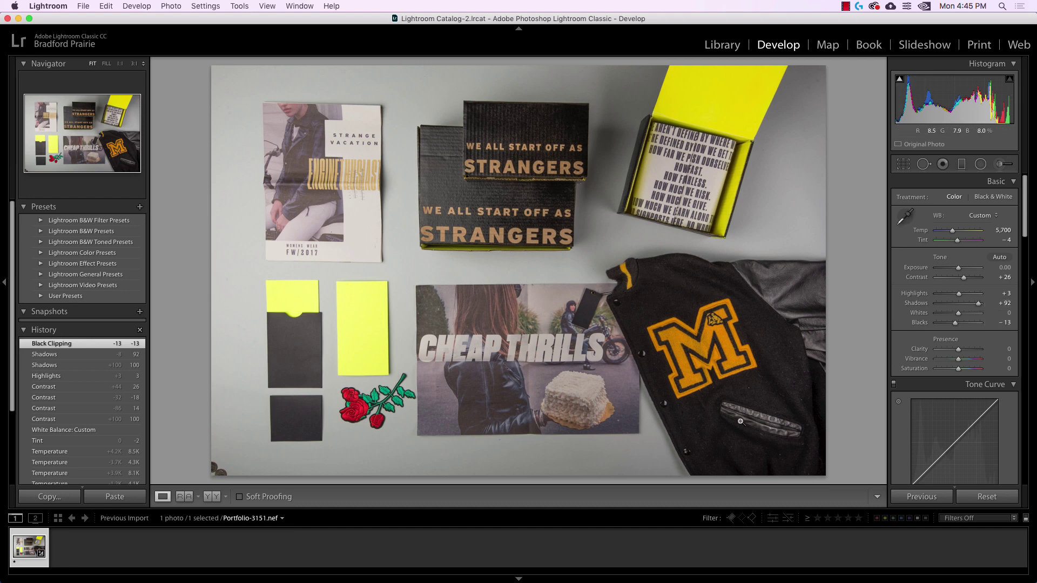
pyautogui.moveTo(954, 322); pyautogui.dragTo(949, 322)
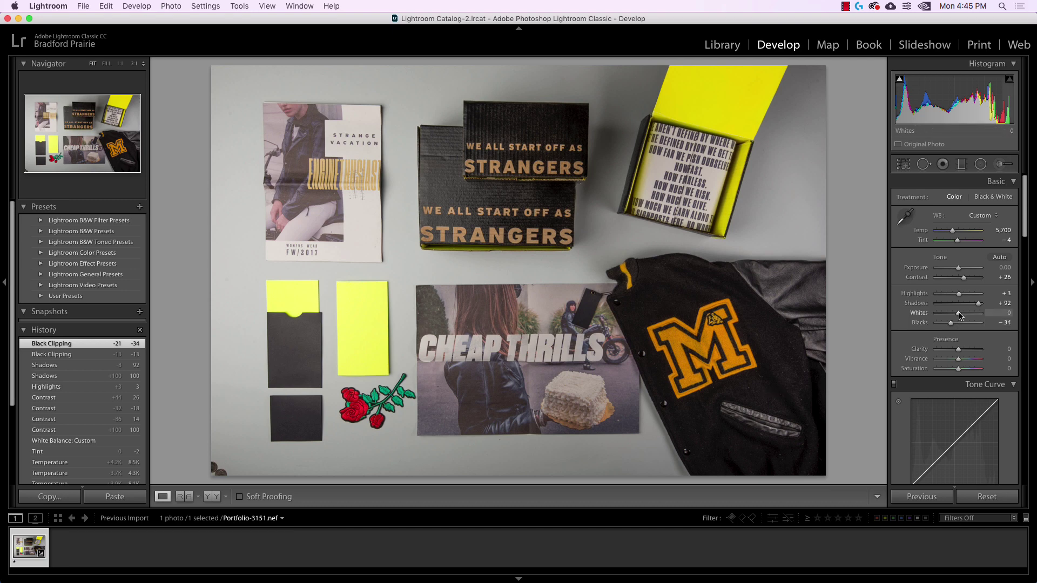
# - Set the photo's Whites to +40 and reduce Shadows to +74
pyautogui.moveTo(958, 316); pyautogui.dragTo(955, 317)
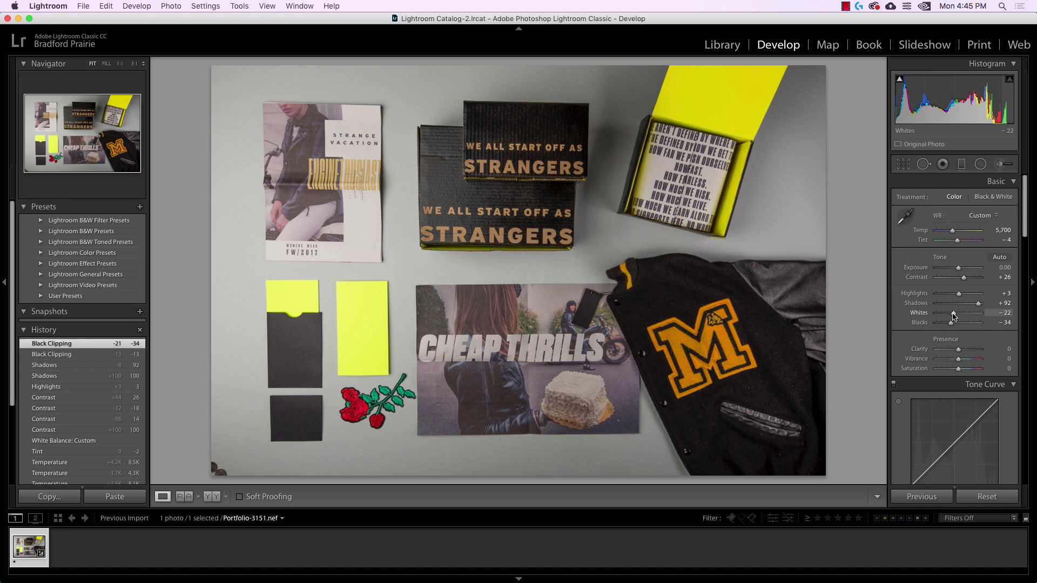
pyautogui.moveTo(953, 316); pyautogui.dragTo(953, 316)
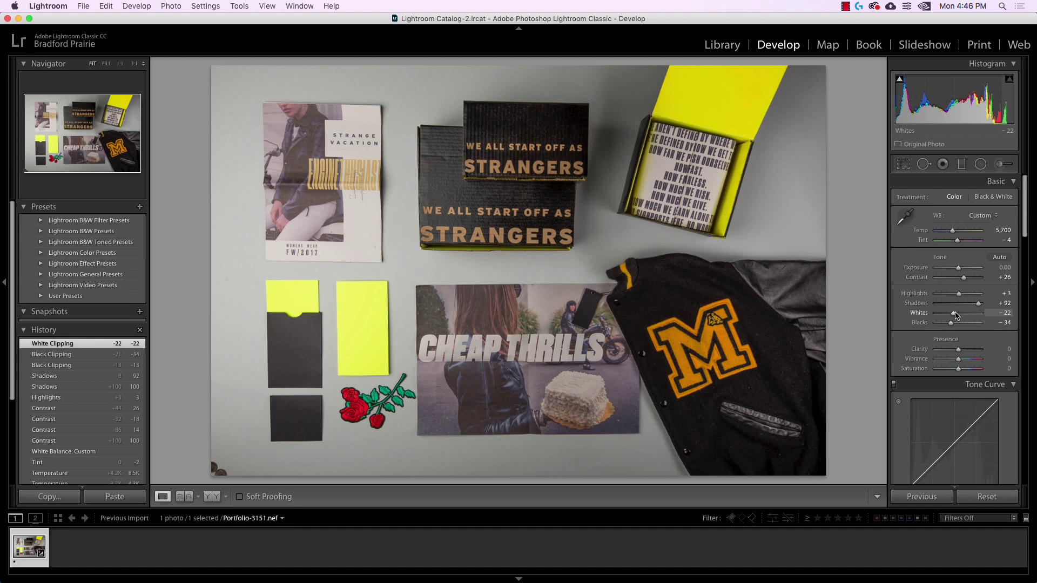
pyautogui.moveTo(961, 316); pyautogui.dragTo(974, 315)
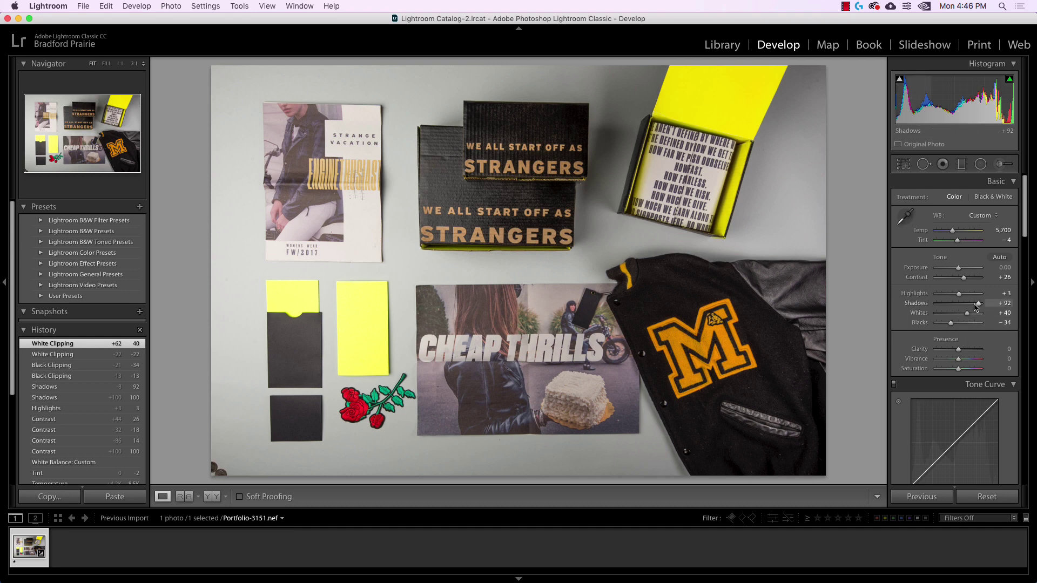
pyautogui.moveTo(977, 303); pyautogui.dragTo(974, 304)
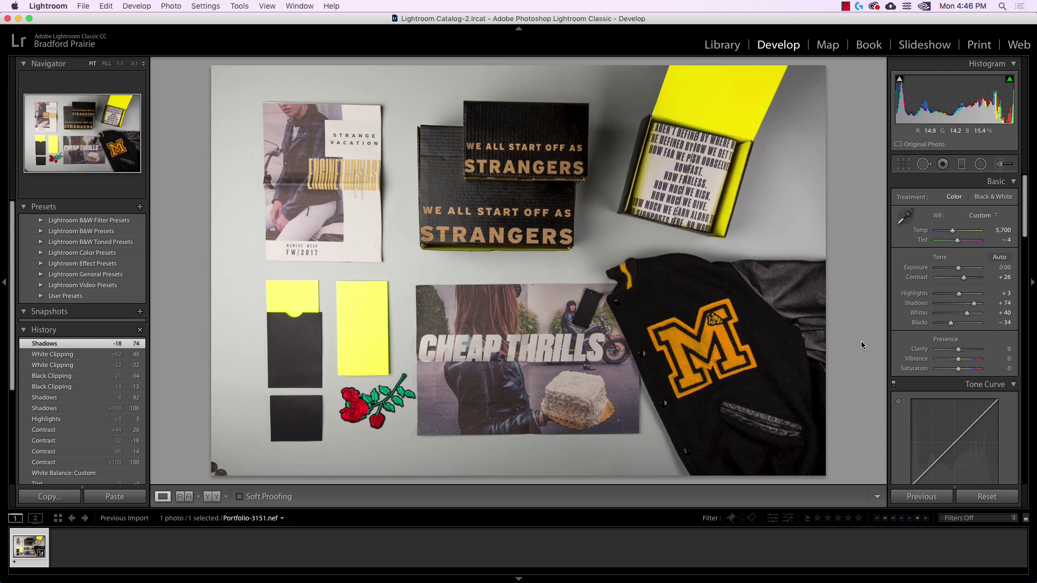
# - Set the photo's Clarity to +33 and Saturation to -8
pyautogui.moveTo(958, 350); pyautogui.dragTo(981, 350)
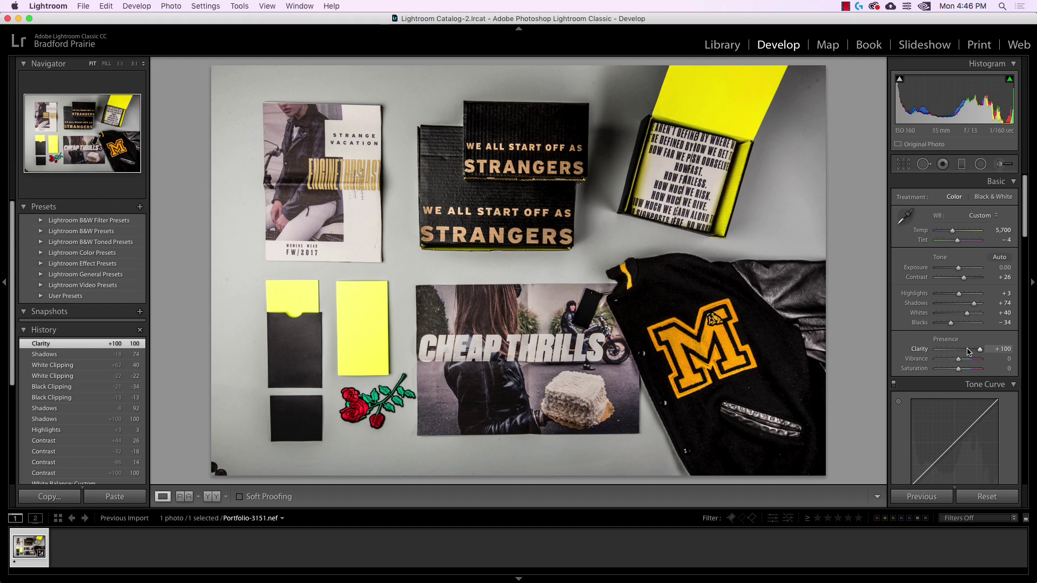
pyautogui.moveTo(969, 352); pyautogui.dragTo(964, 352)
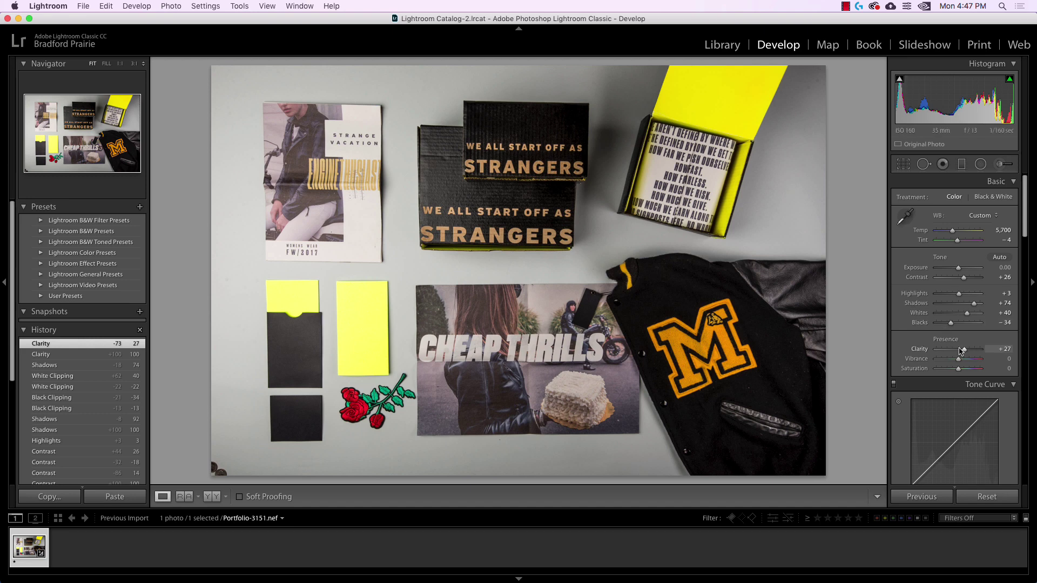
pyautogui.moveTo(959, 352); pyautogui.dragTo(962, 352)
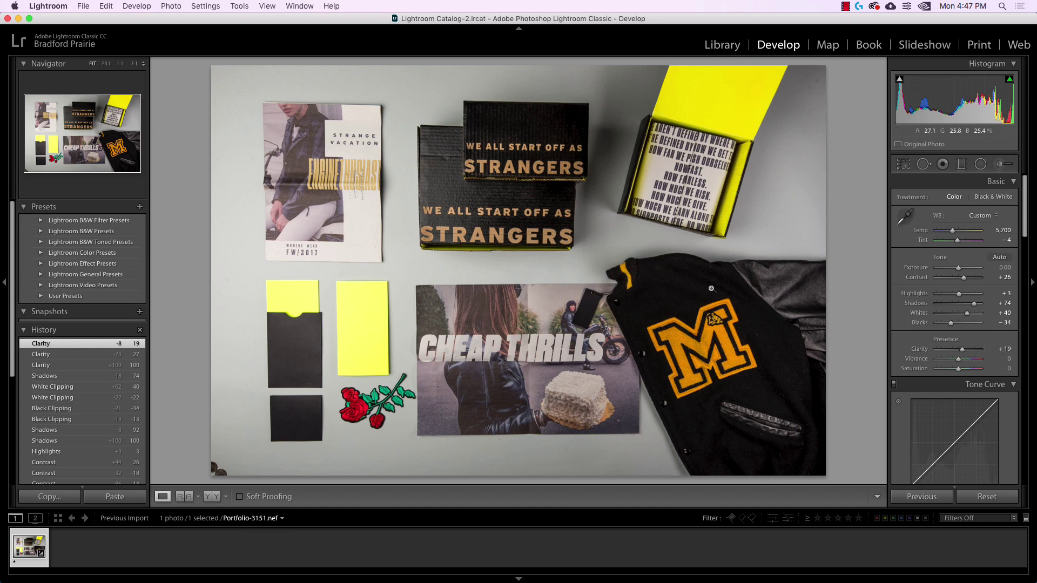
pyautogui.moveTo(961, 349)
pyautogui.mouseDown()
pyautogui.moveTo(951, 350)
pyautogui.moveTo(972, 350)
pyautogui.moveTo(934, 351)
pyautogui.moveTo(974, 350)
pyautogui.moveTo(943, 350)
pyautogui.moveTo(965, 350)
pyautogui.mouseUp()
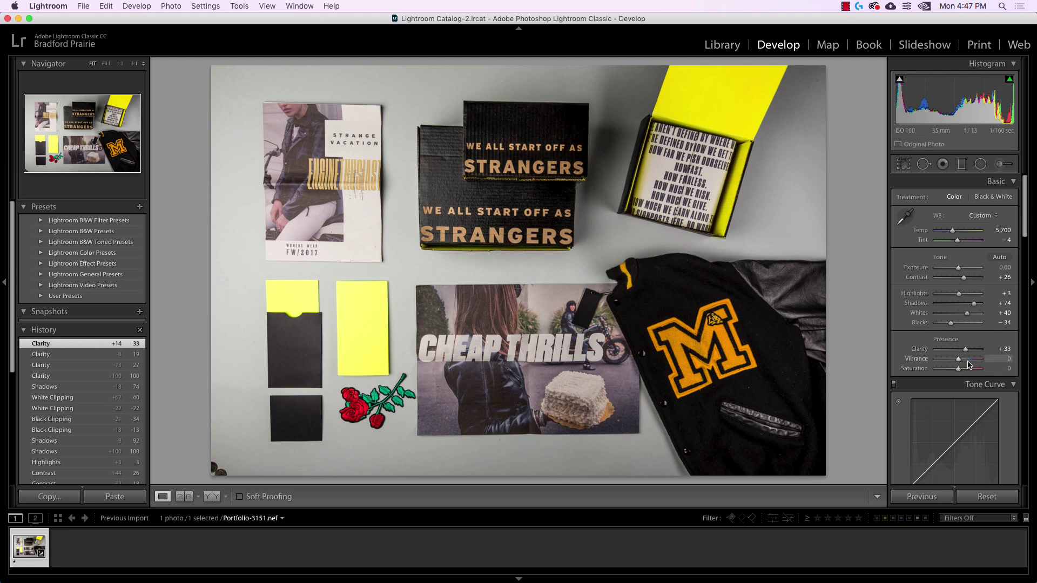
pyautogui.scroll(-1, 970, 365)
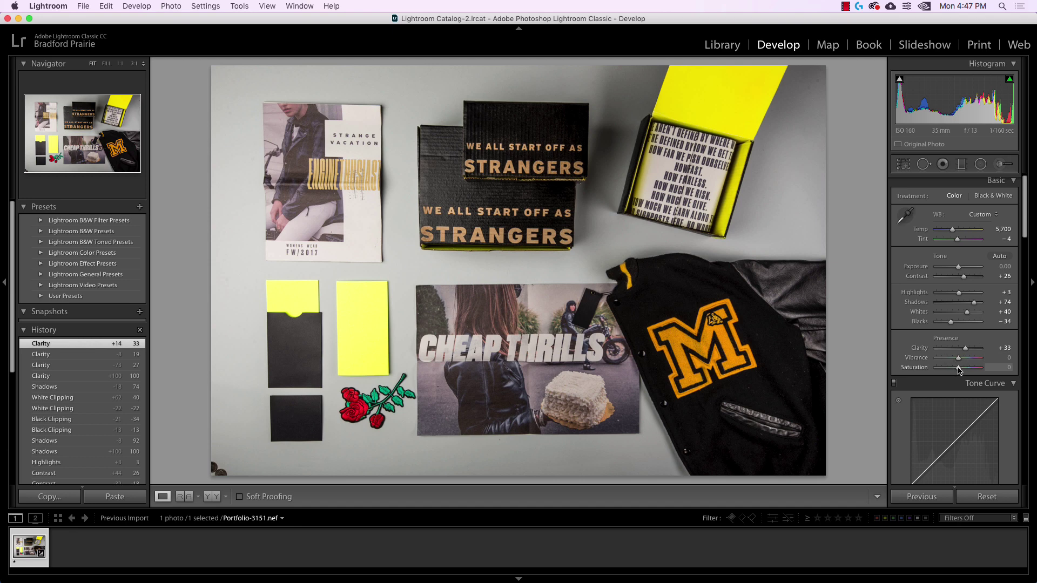
pyautogui.moveTo(958, 370); pyautogui.dragTo(956, 369)
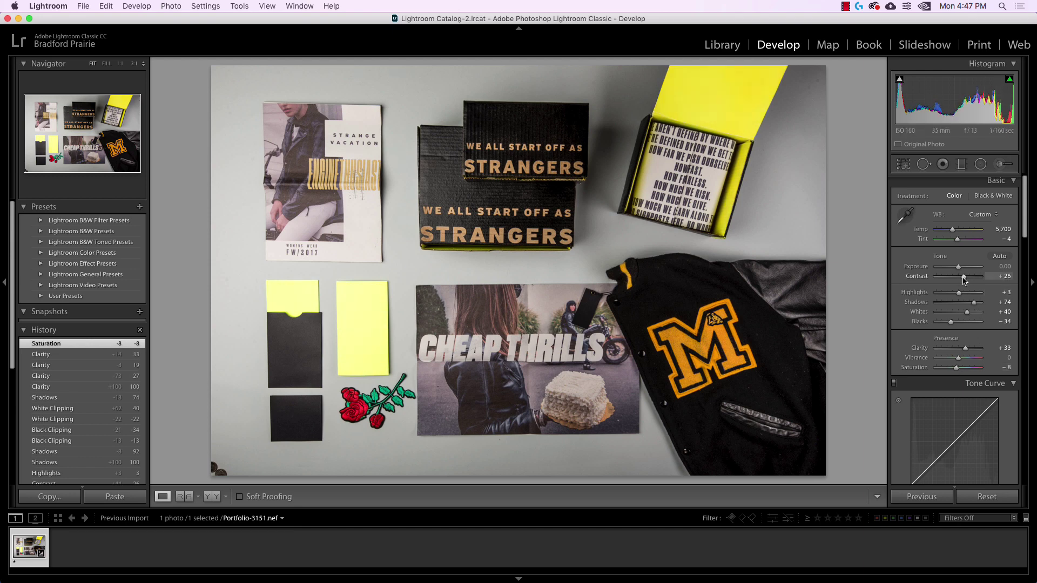
# - Set the photo's Contrast to +34 and Exposure to +0.30
pyautogui.moveTo(963, 276); pyautogui.dragTo(965, 277)
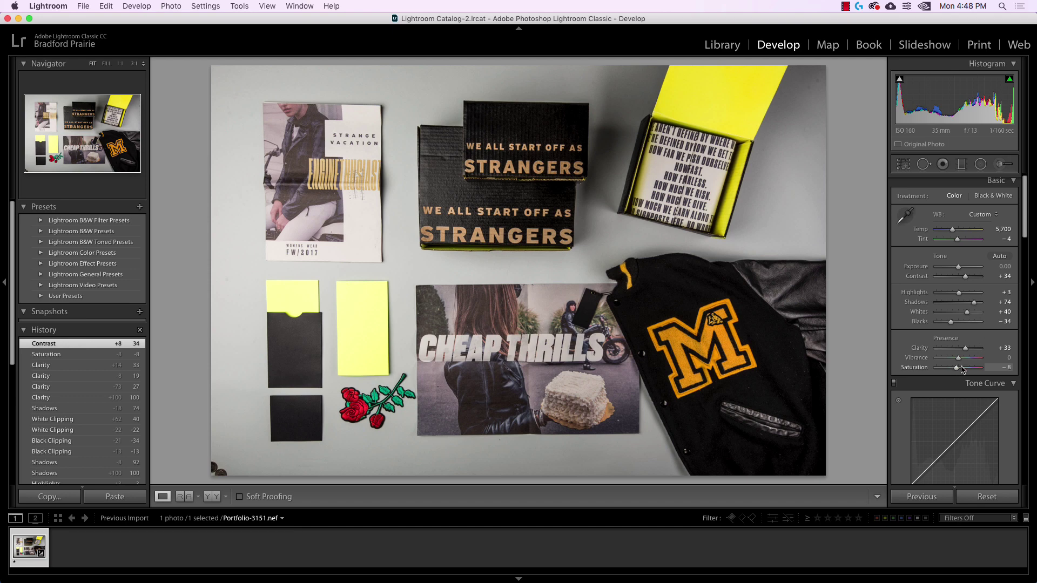
pyautogui.click(1002, 266)
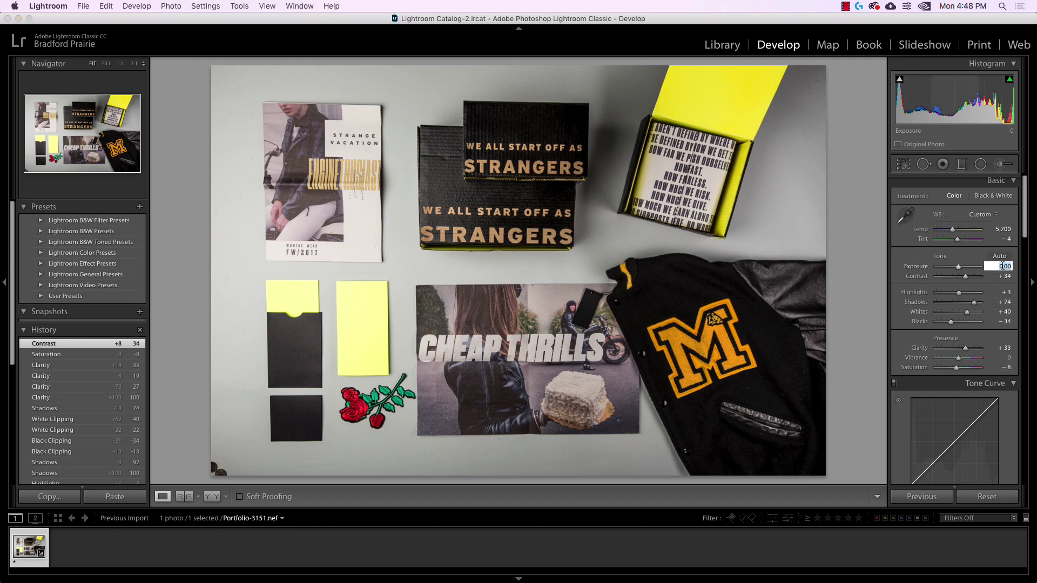
pyautogui.write('0.3')
pyautogui.press('Return')
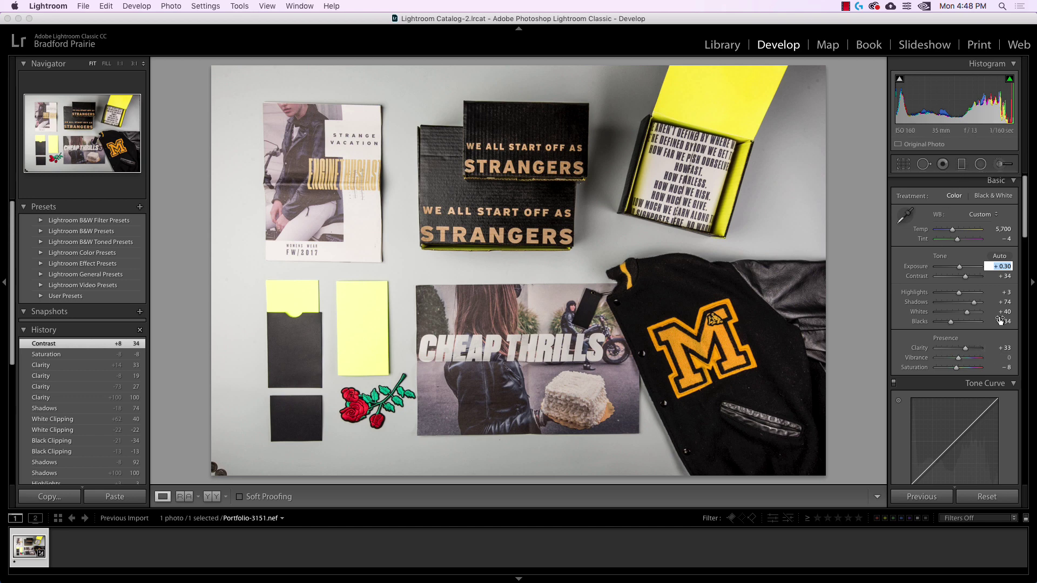
# - Add a slanted graduated filter over the right side of the photo and set its Shadows to 1
pyautogui.click(962, 169)
pyautogui.moveTo(877, 121); pyautogui.dragTo(323, 246)
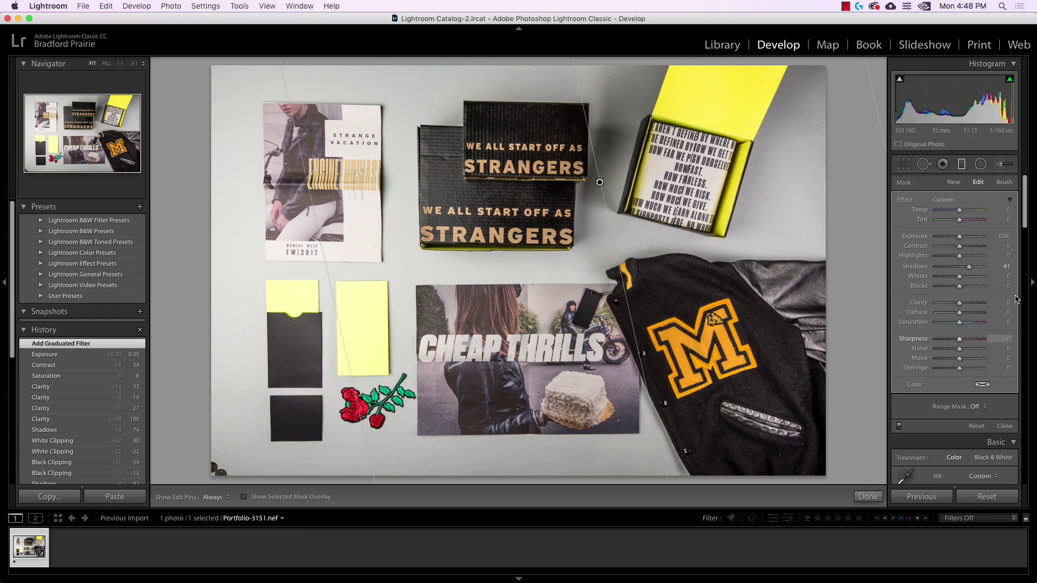
pyautogui.click(959, 267)
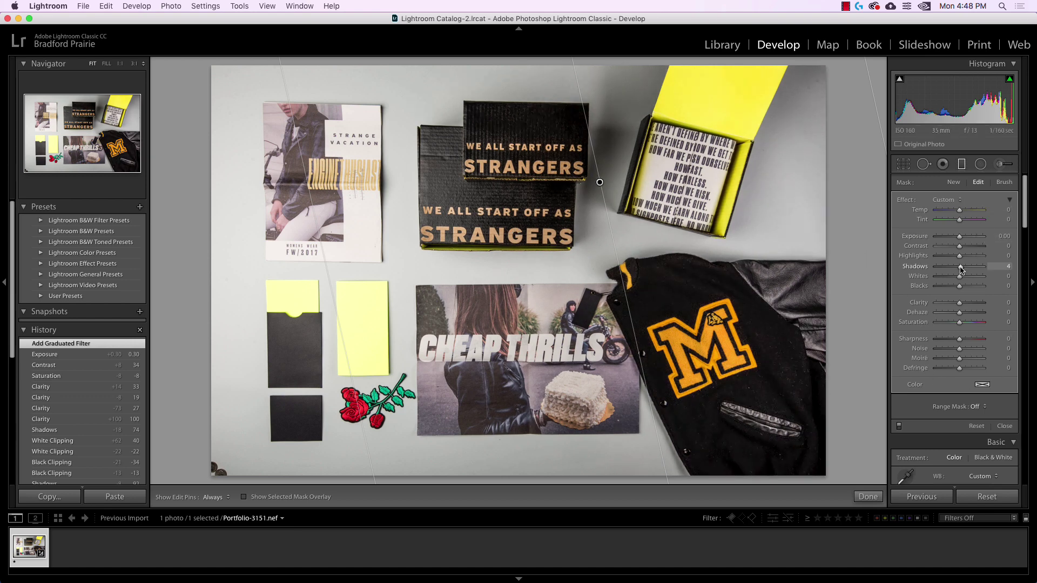
pyautogui.moveTo(960, 269); pyautogui.dragTo(959, 268)
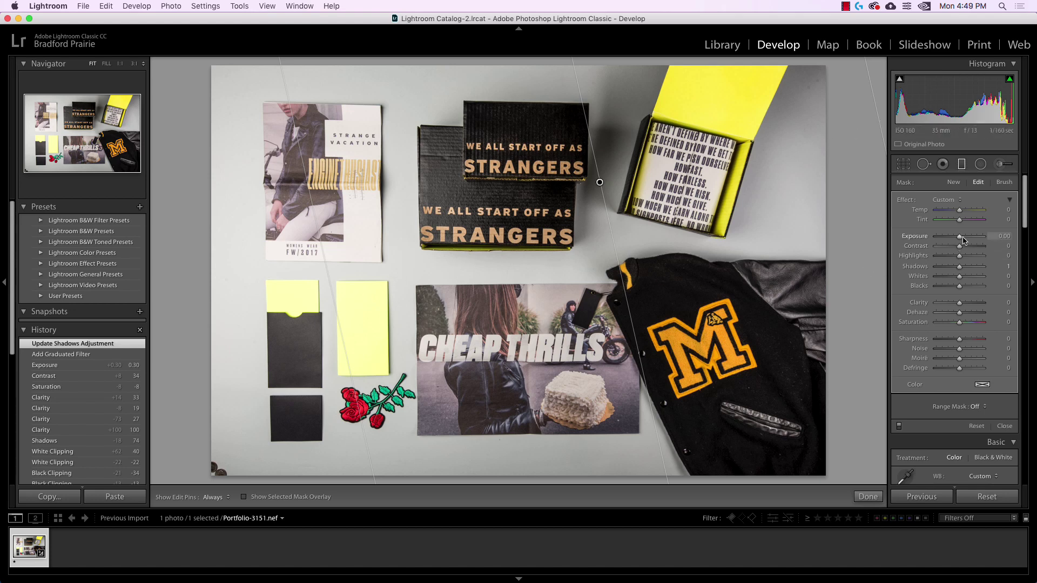
# - Try the graduated filter's Exposure at 4.00 and 0.66, and return it to 0.00
pyautogui.moveTo(959, 236); pyautogui.dragTo(1000, 236)
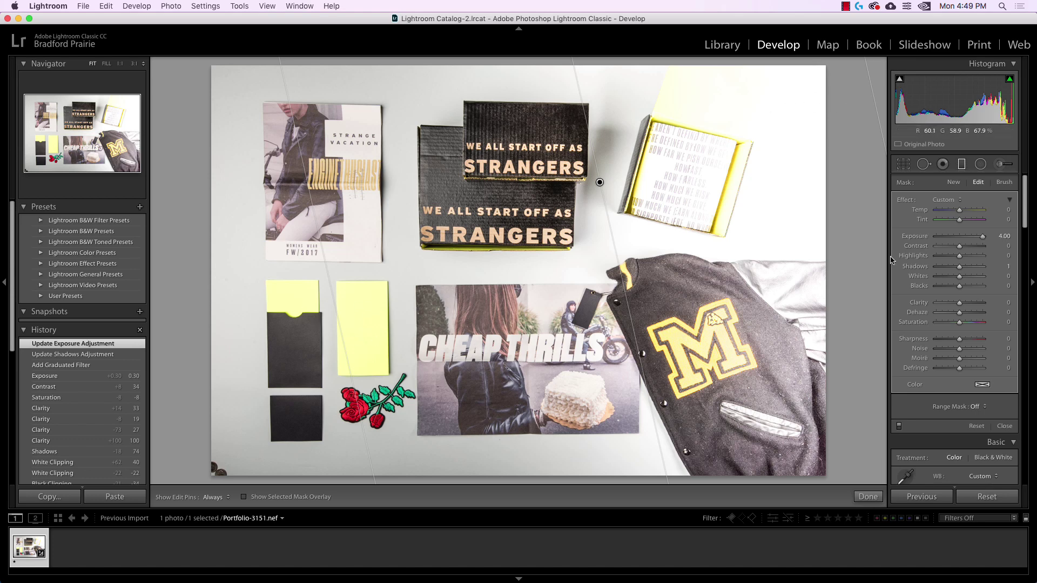
pyautogui.moveTo(982, 236); pyautogui.dragTo(963, 241)
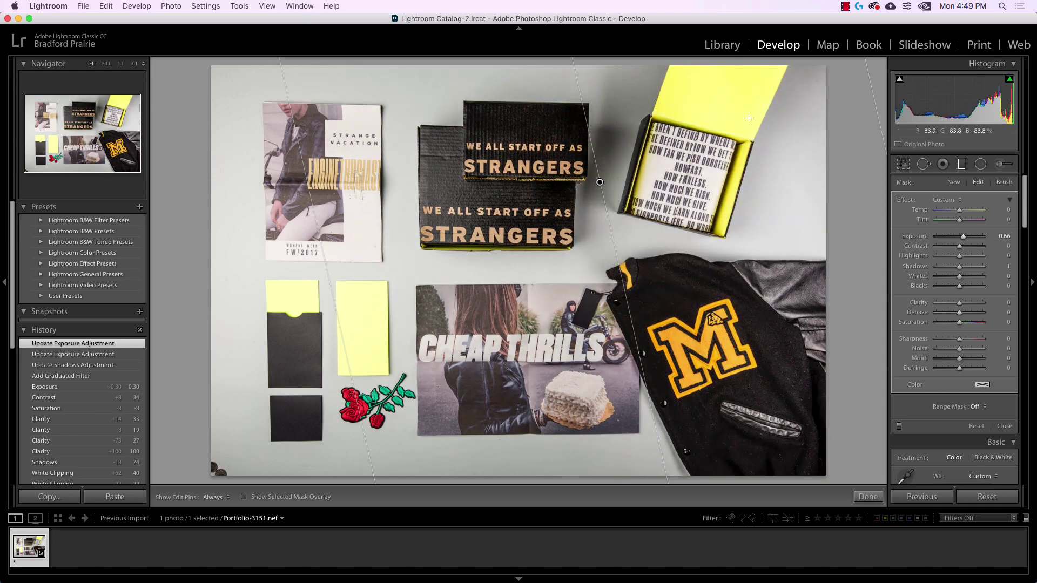
pyautogui.moveTo(963, 238); pyautogui.dragTo(959, 239)
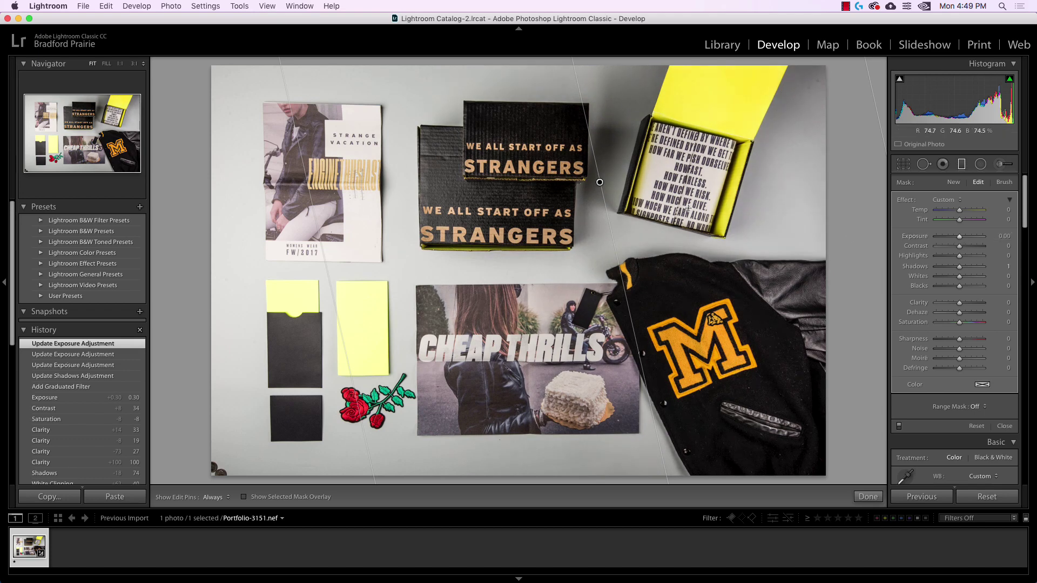
# - Raise the graduated filter's Exposure to 0.90 to brighten the darker side of the photo
pyautogui.click(1003, 236)
pyautogui.write('0.10')
pyautogui.press('Return')
pyautogui.write('0.30')
pyautogui.press('Return')
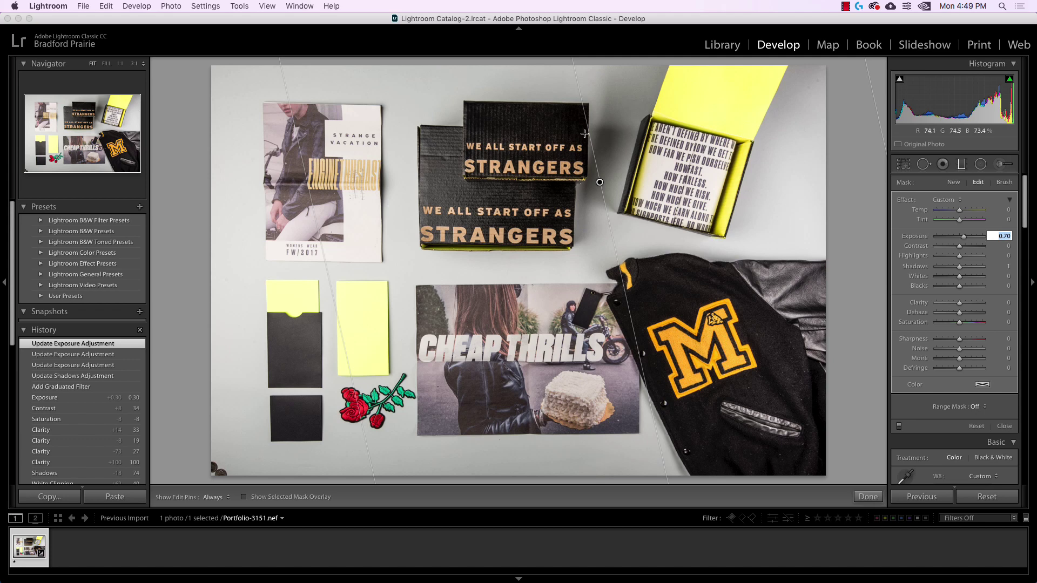
pyautogui.press('Up')
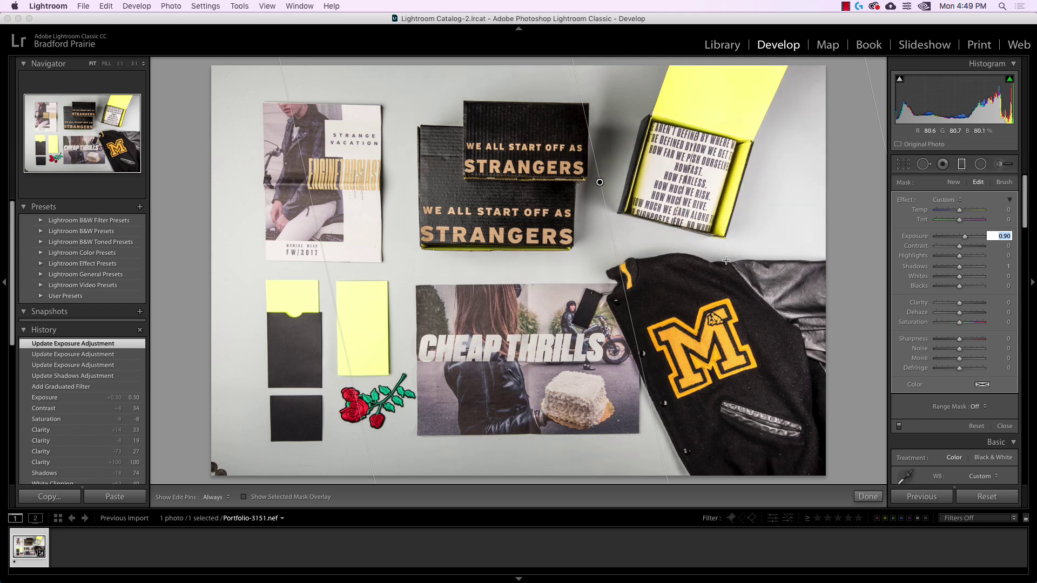
# - Set the graduated filter's Shadows to 40 and Blacks to -32, and close the filter settings
pyautogui.click(972, 270)
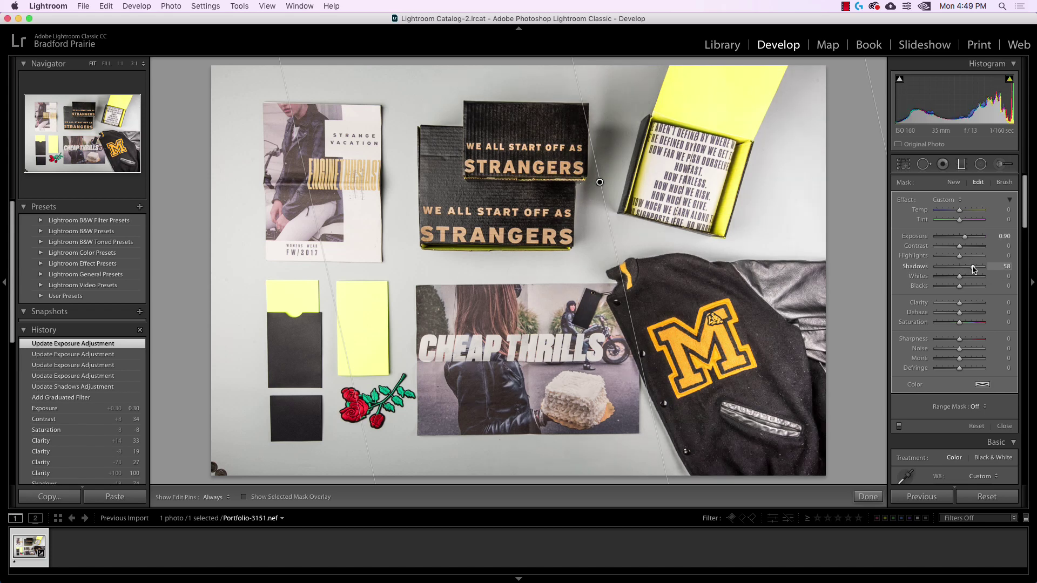
pyautogui.moveTo(967, 269); pyautogui.dragTo(969, 268)
pyautogui.click(952, 287)
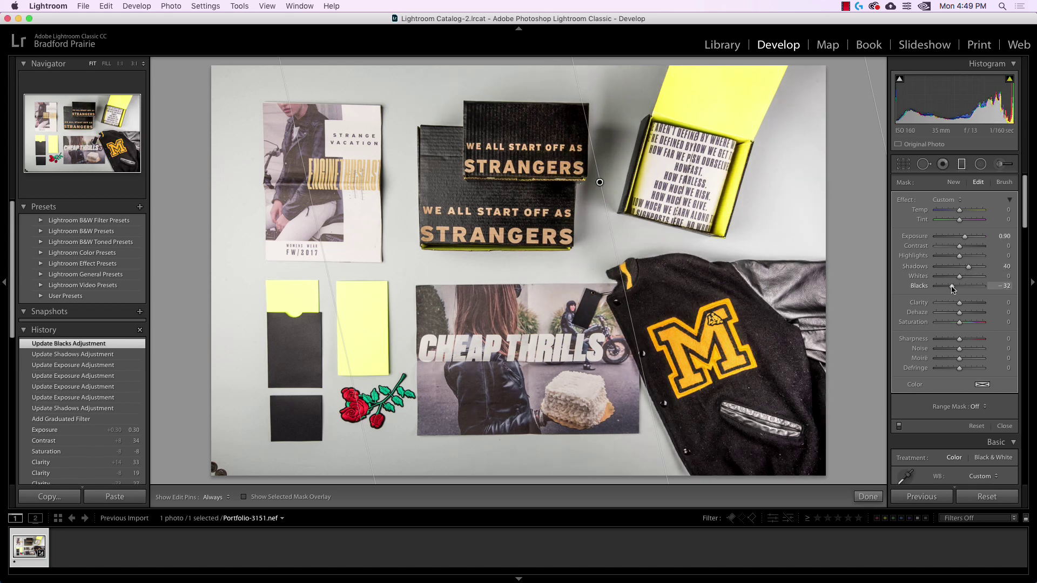
pyautogui.click(1004, 426)
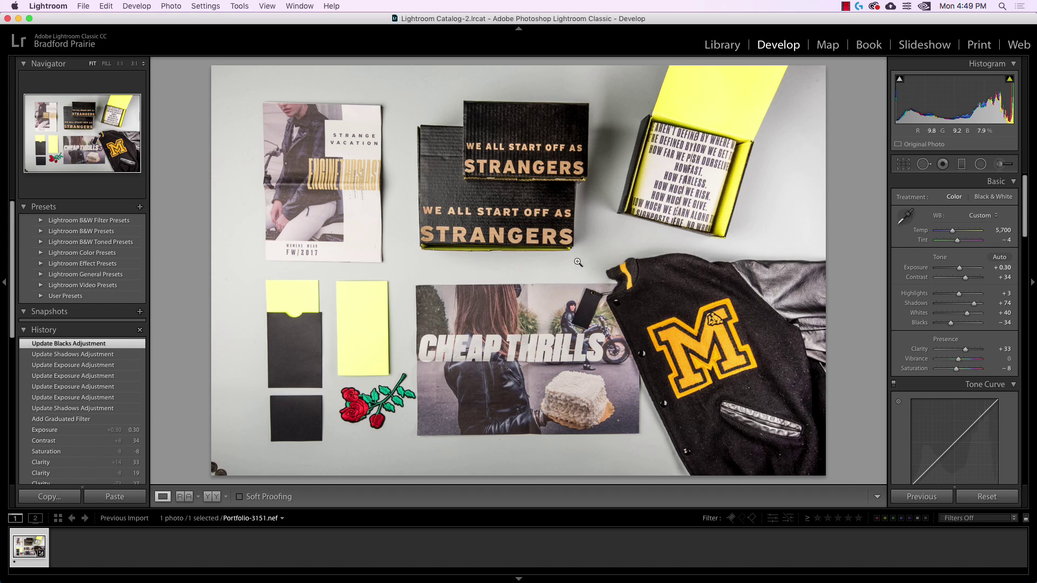
# - Reselect the existing graduated filter to review its adjustments, and close it again
pyautogui.click(961, 168)
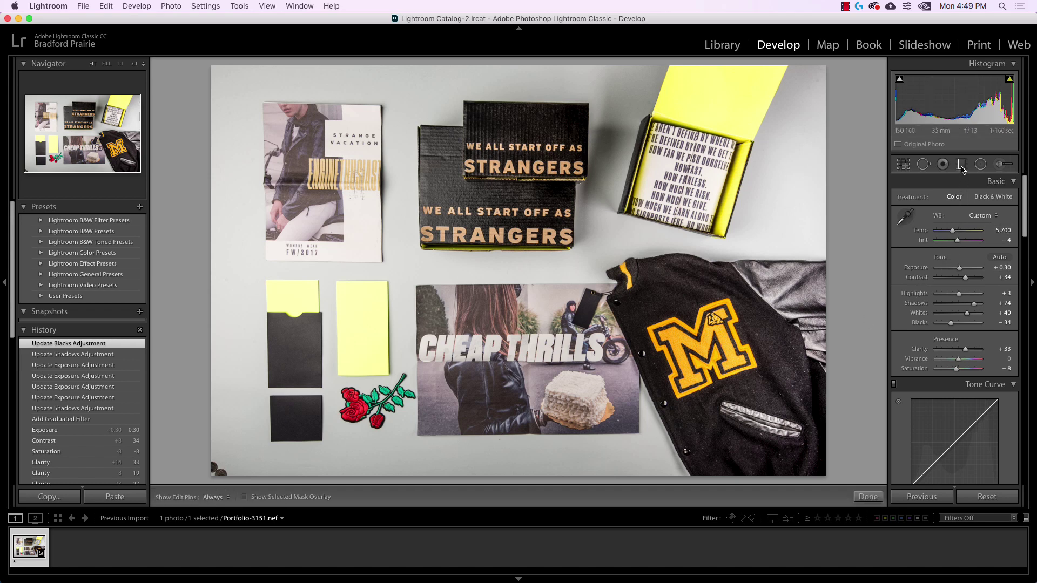
pyautogui.click(600, 181)
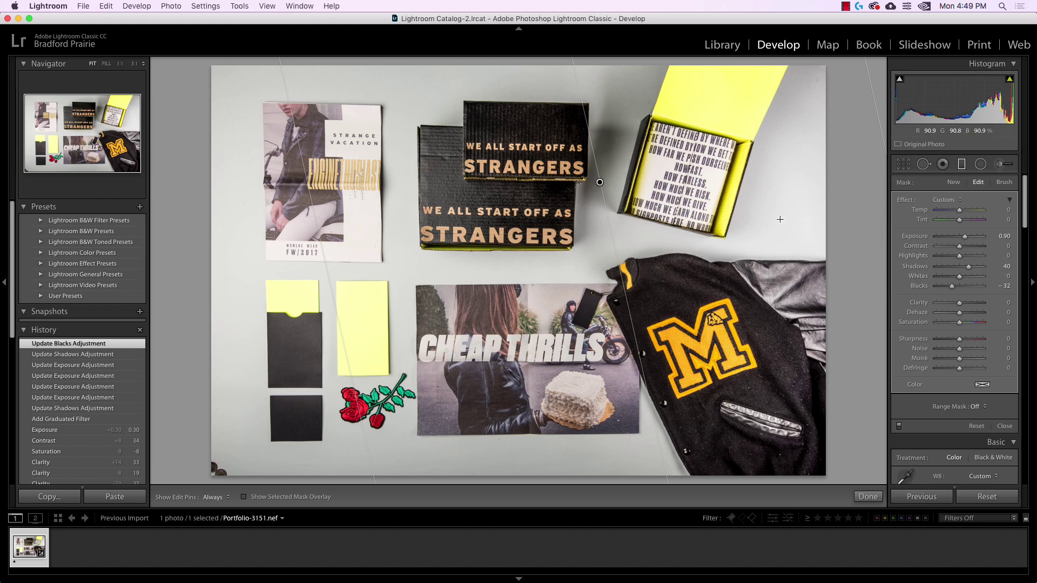
pyautogui.click(1004, 427)
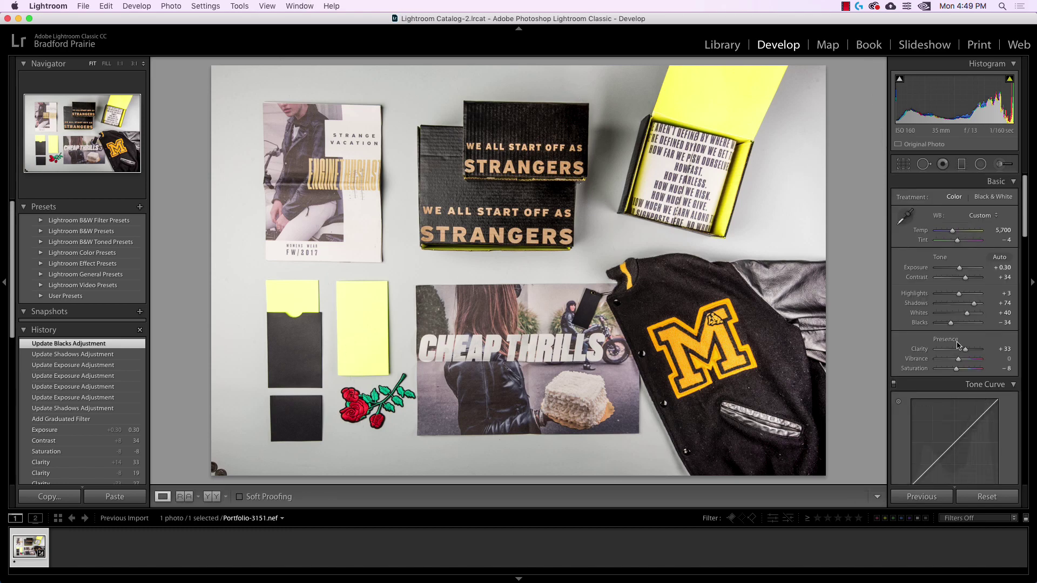
# - Paint an Adjustment Brush mask between the black boxes and the yellow box, with size 34 and Shadows 5
pyautogui.click(1001, 163)
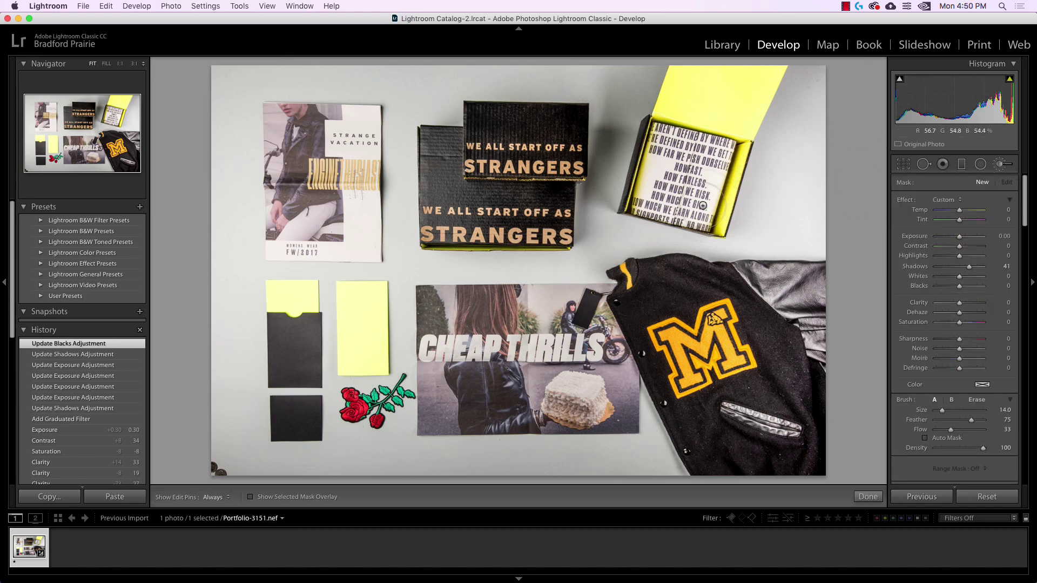
pyautogui.scroll(3, 613, 237)
pyautogui.moveTo(960, 269); pyautogui.dragTo(961, 268)
pyautogui.scroll(2, 640, 183)
pyautogui.scroll(3, 610, 179)
pyautogui.press('h')
pyautogui.click(634, 161)
pyautogui.press('h')
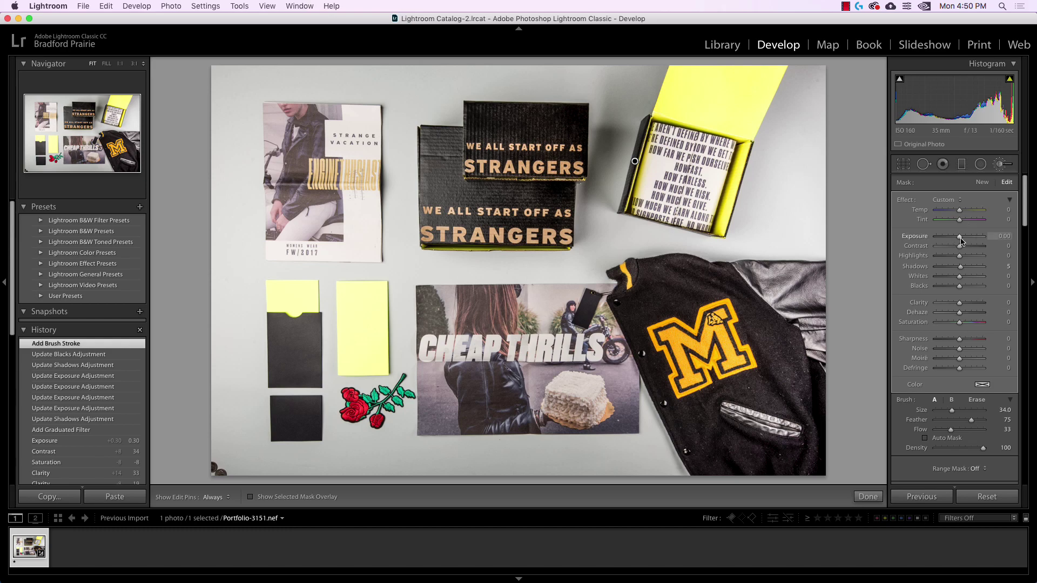
# - Extend the brush mask over the black boxes' edge with Exposure temporarily at 4.00, and reset Exposure to 0.00
pyautogui.moveTo(960, 240); pyautogui.dragTo(994, 238)
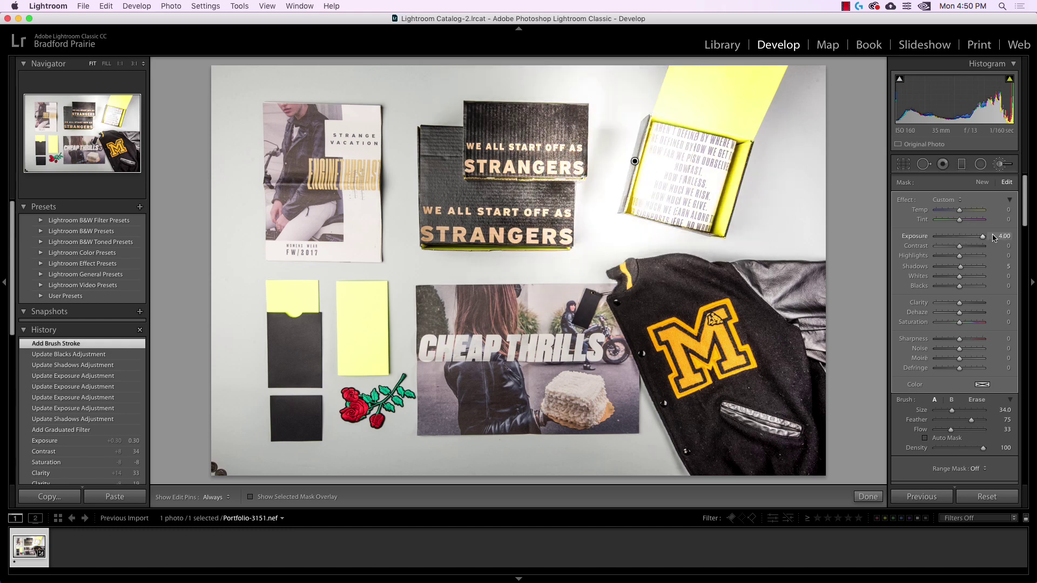
pyautogui.press('h')
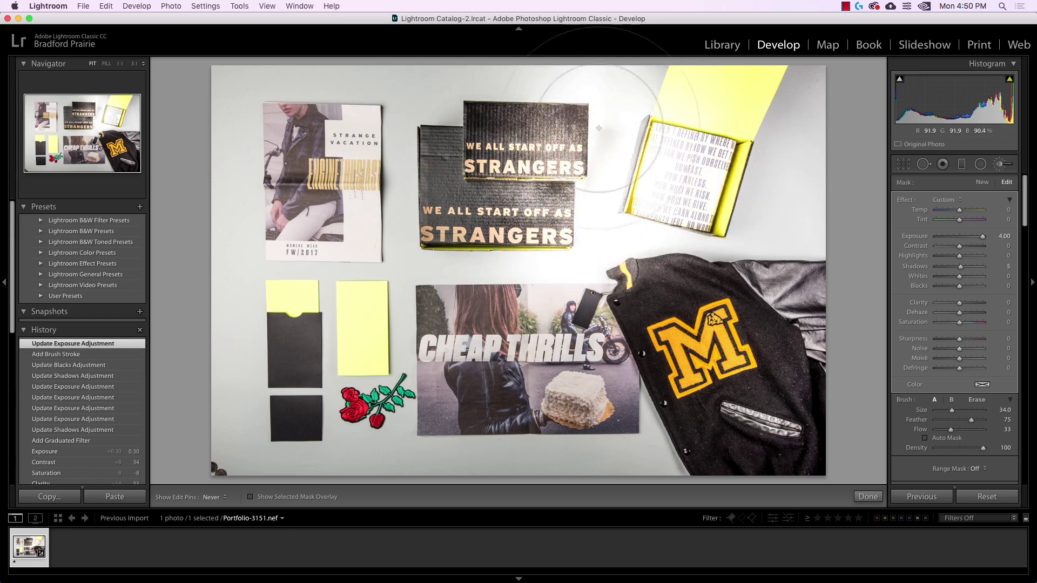
pyautogui.moveTo(599, 128)
pyautogui.mouseDown()
pyautogui.moveTo(561, 161)
pyautogui.moveTo(572, 178)
pyautogui.mouseUp()
pyautogui.press('h')
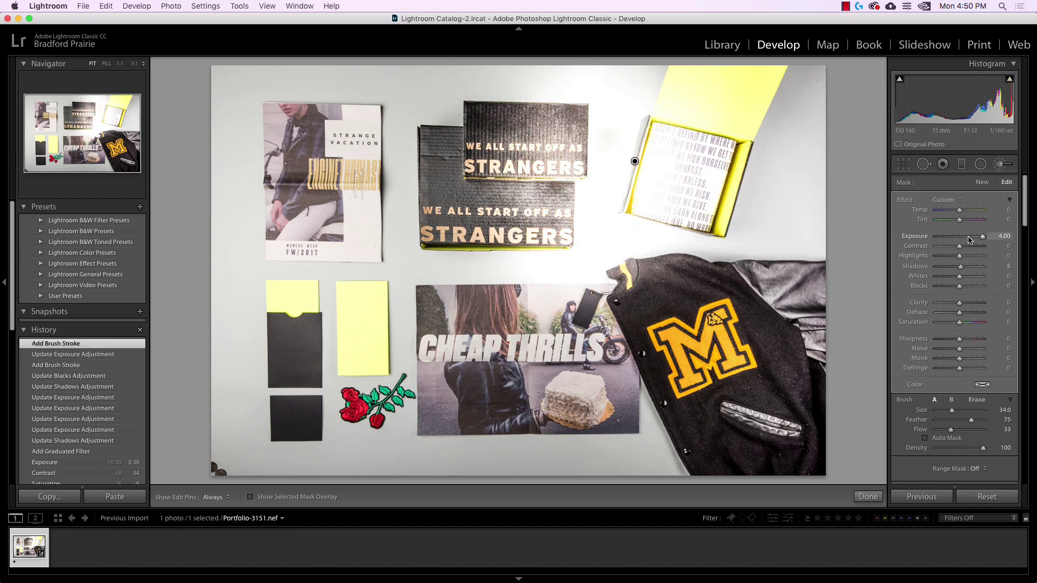
pyautogui.doubleClick(969, 240)
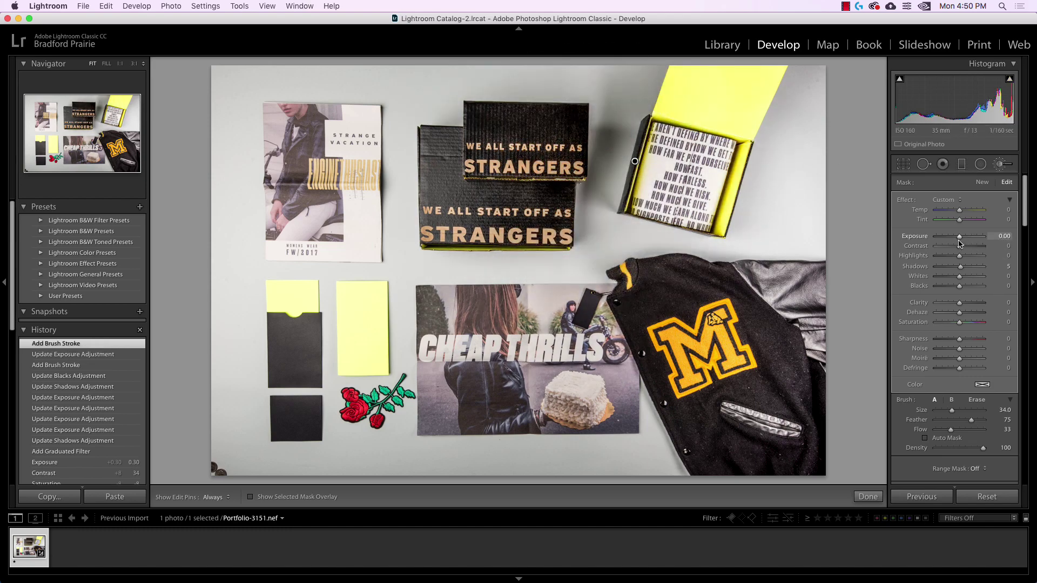
# - Raise the brush mask's Shadows to 63 and close the Adjustment Brush
pyautogui.moveTo(960, 267); pyautogui.dragTo(974, 268)
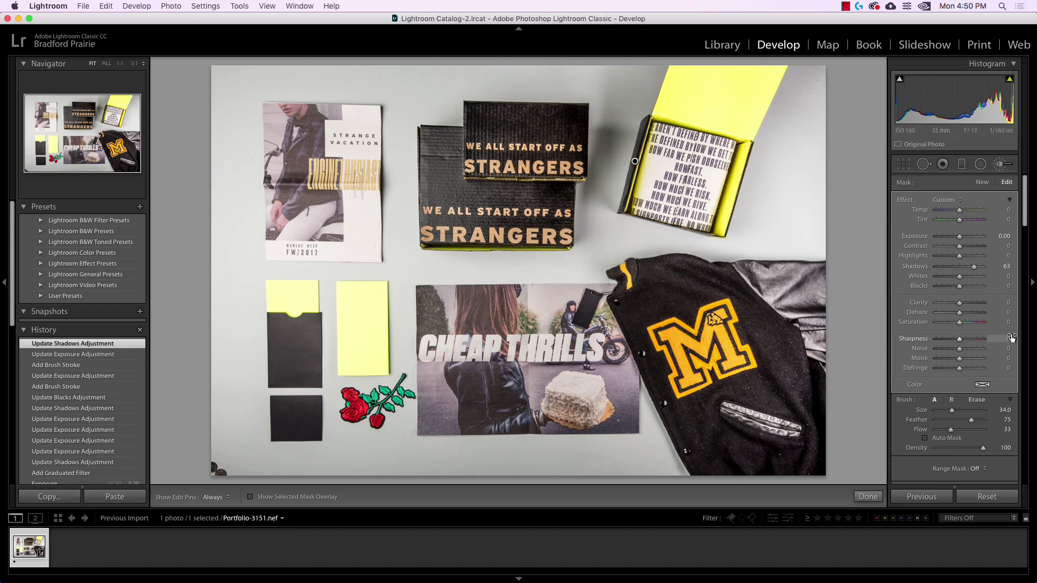
pyautogui.scroll(-2, 1000, 411)
pyautogui.scroll(-1, 1003, 446)
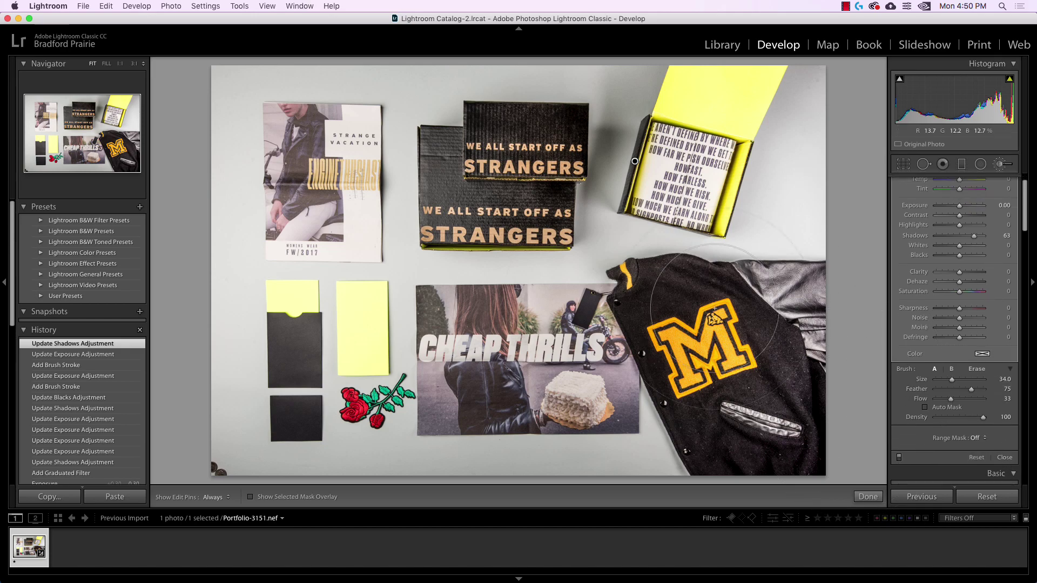
pyautogui.click(1004, 458)
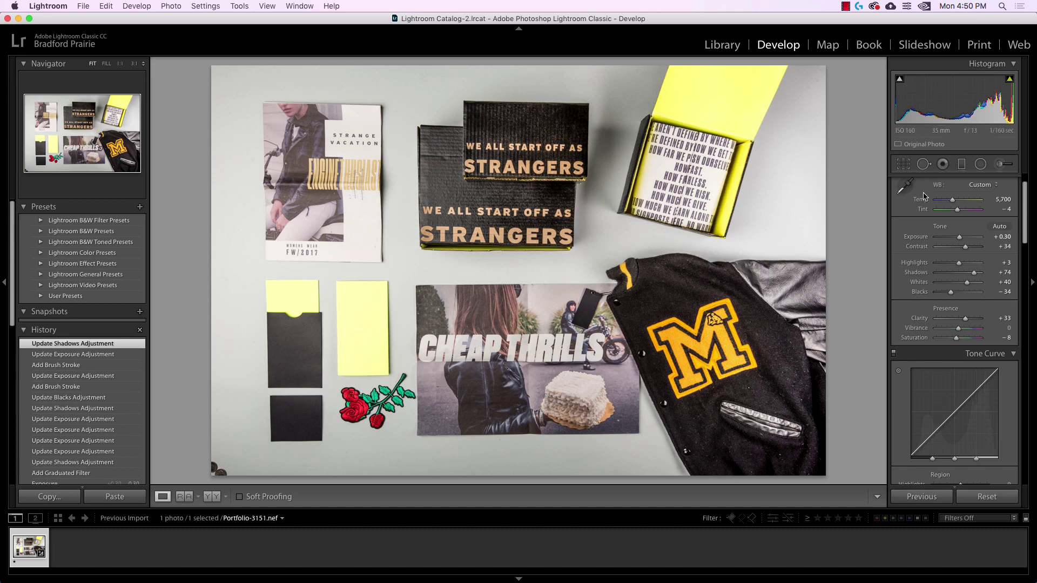
# - Examine the Crop & Straighten tool's aspect ratio options without changing the crop
pyautogui.click(903, 163)
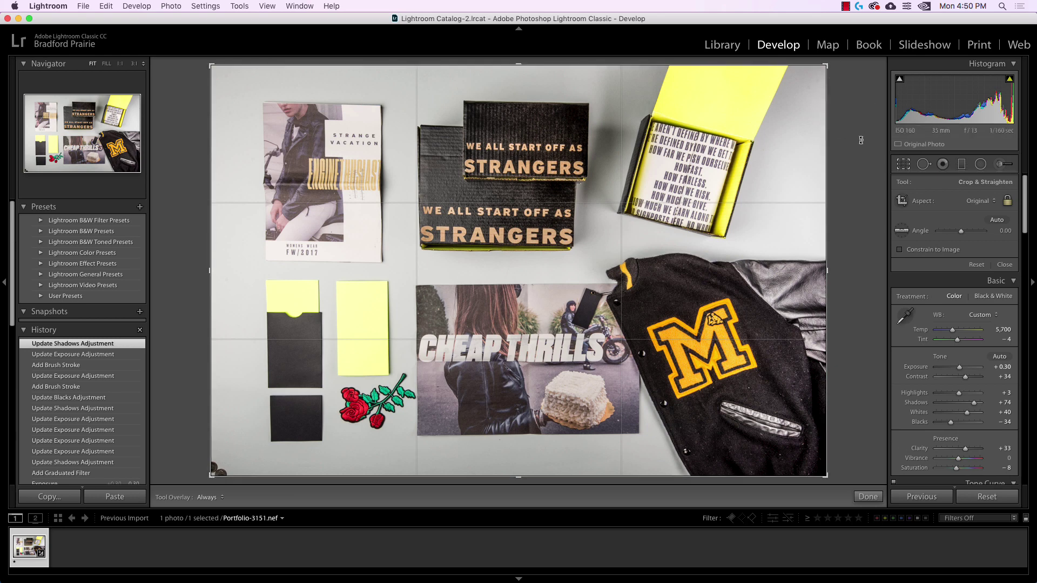
pyautogui.click(994, 202)
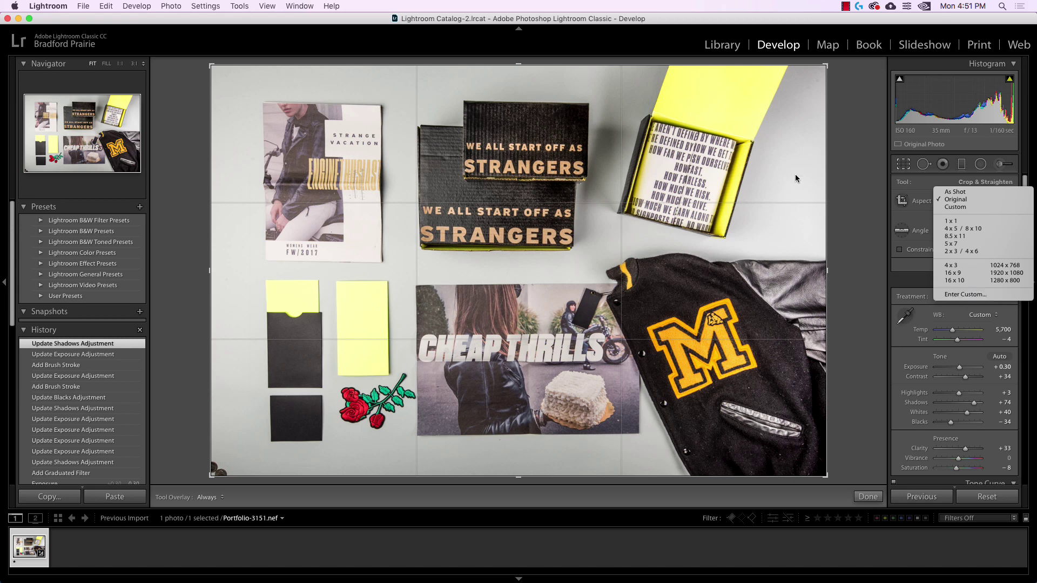
pyautogui.click(868, 200)
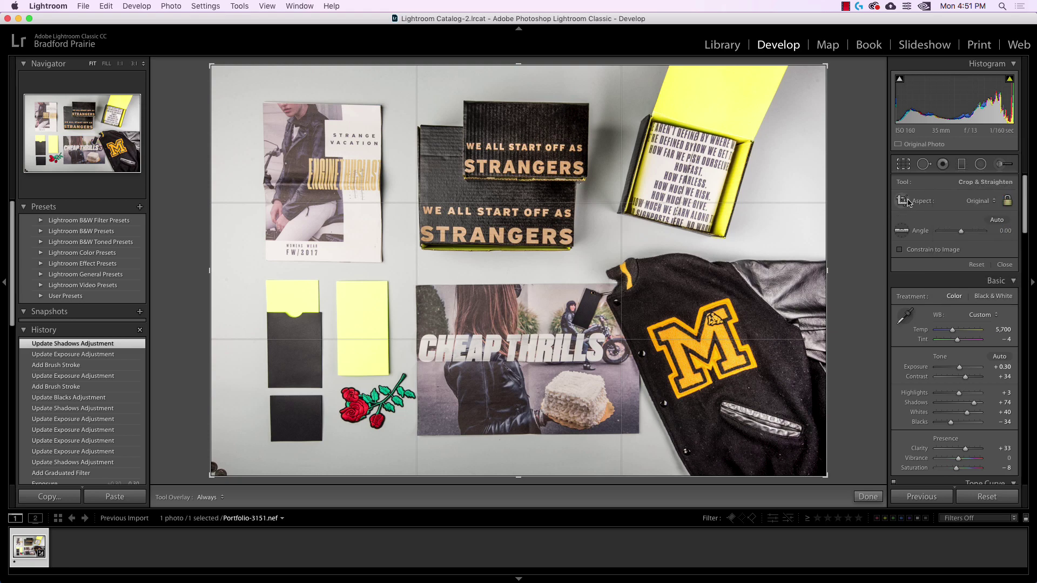
# - Remove the dark object in the photo's lower-left corner with a size 75 Heal spot, and leave Spot Removal
pyautogui.click(924, 164)
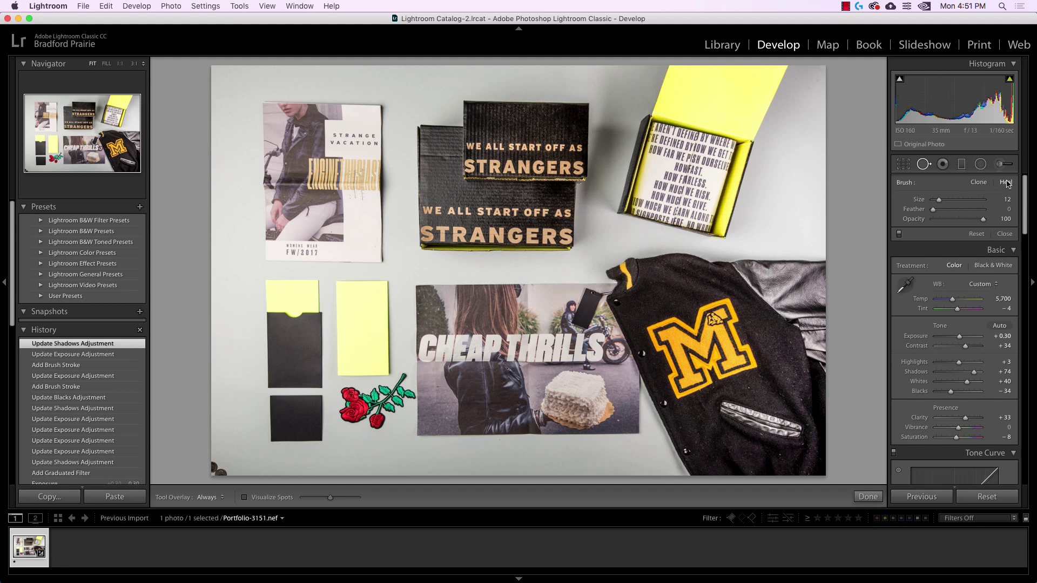
pyautogui.scroll(5, 455, 439)
pyautogui.moveTo(214, 466); pyautogui.dragTo(218, 472)
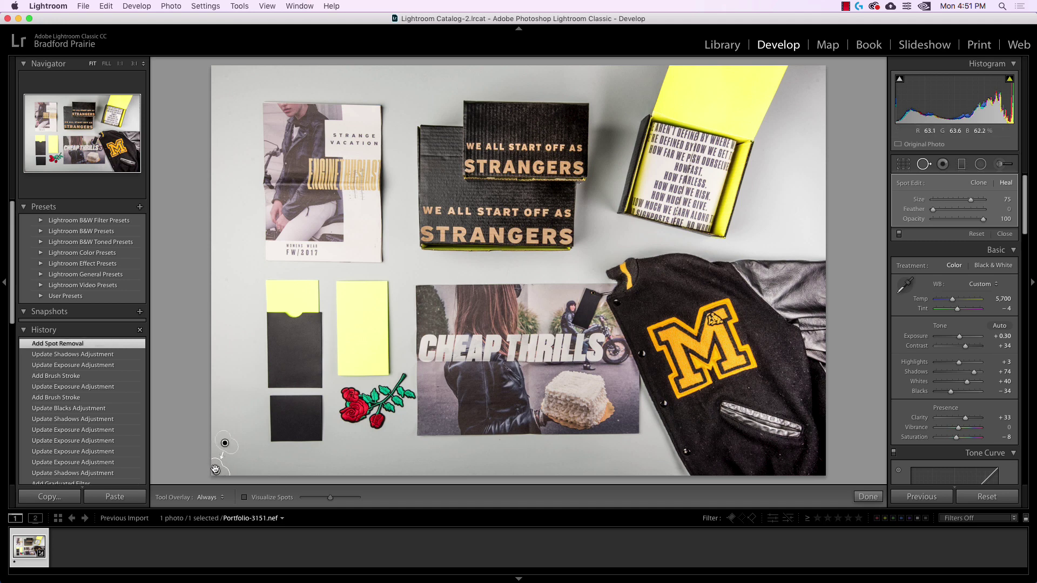
pyautogui.press('q')
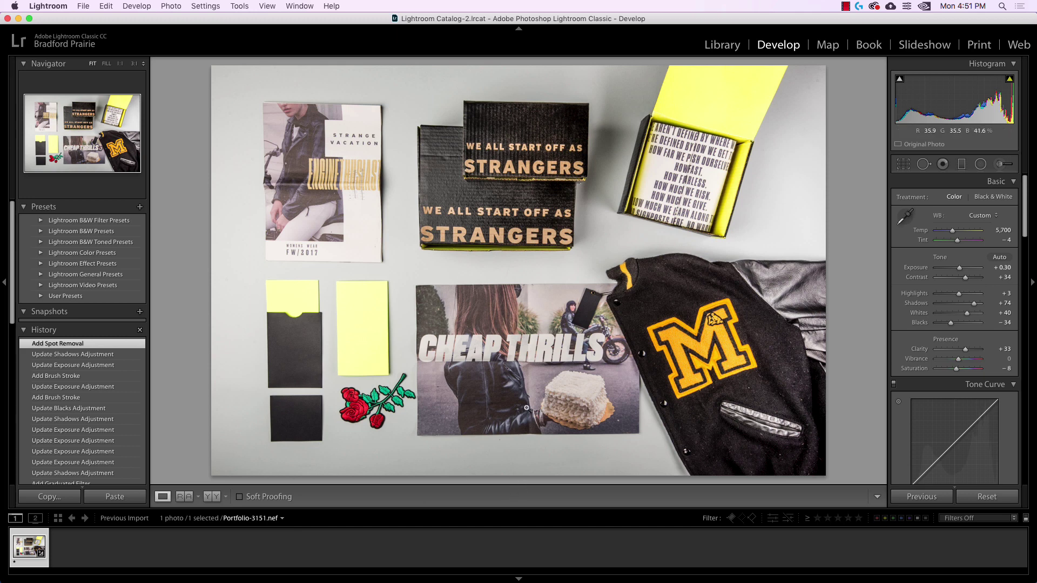
# - Examine the Edit In options available for the photo and dismiss them
pyautogui.rightClick(31, 549)
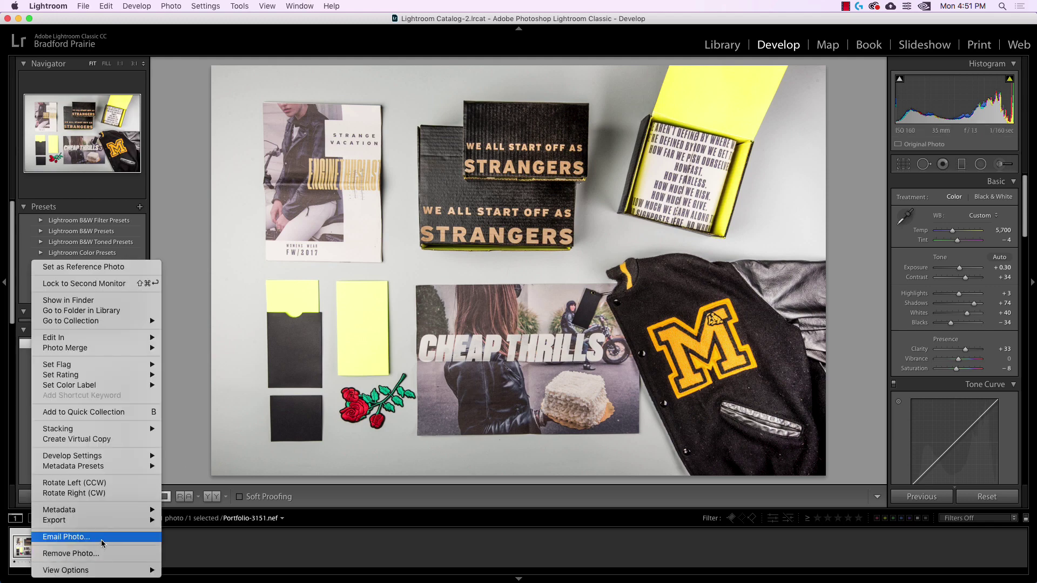
pyautogui.moveTo(93, 339)
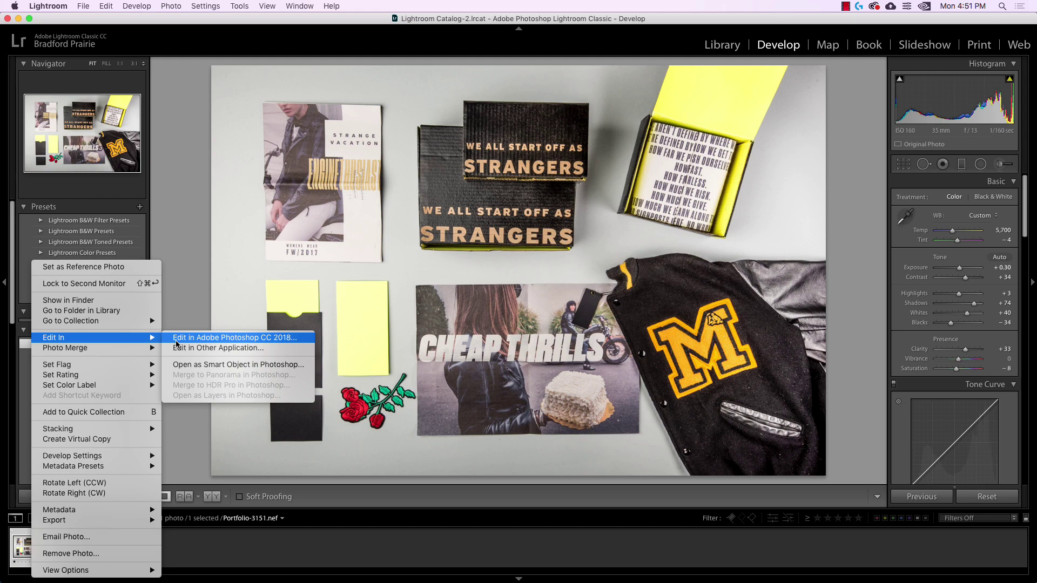
pyautogui.click(121, 533)
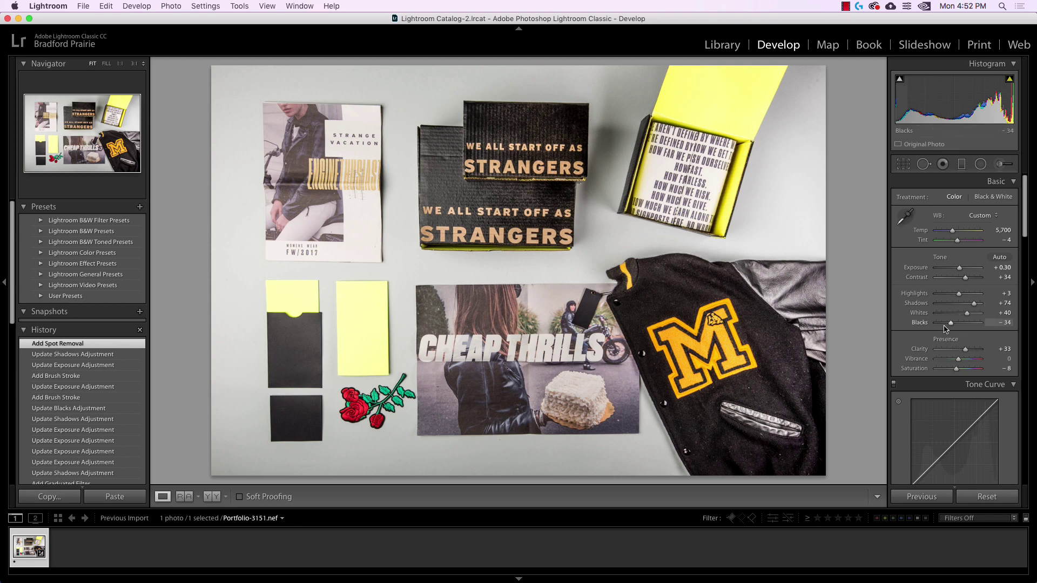
# - Test the Red saturation at -81 in the HSL adjustments and bring it back up to -3
pyautogui.scroll(-5, 950, 351)
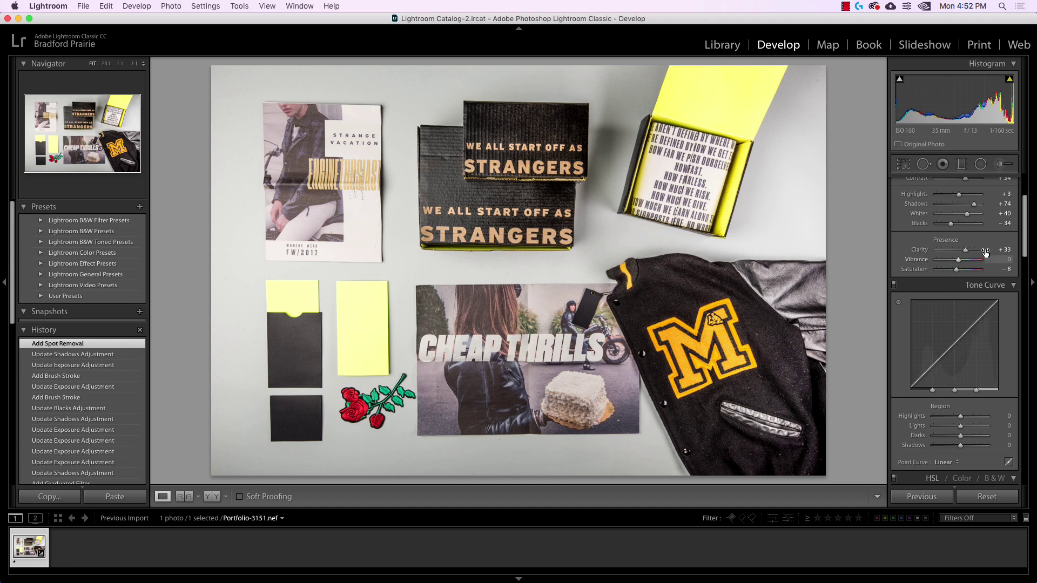
pyautogui.scroll(-1, 953, 359)
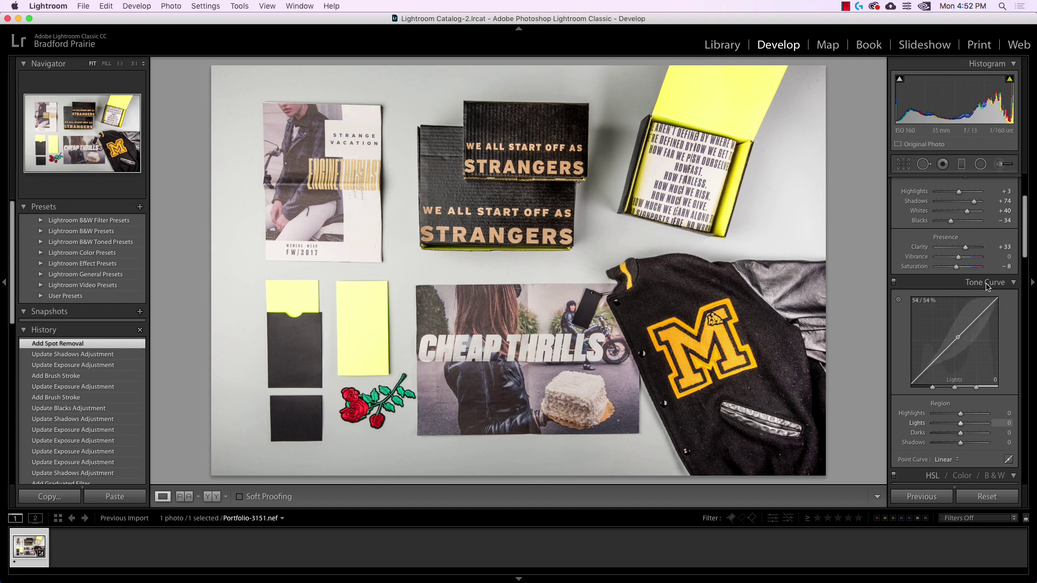
pyautogui.scroll(-8, 978, 398)
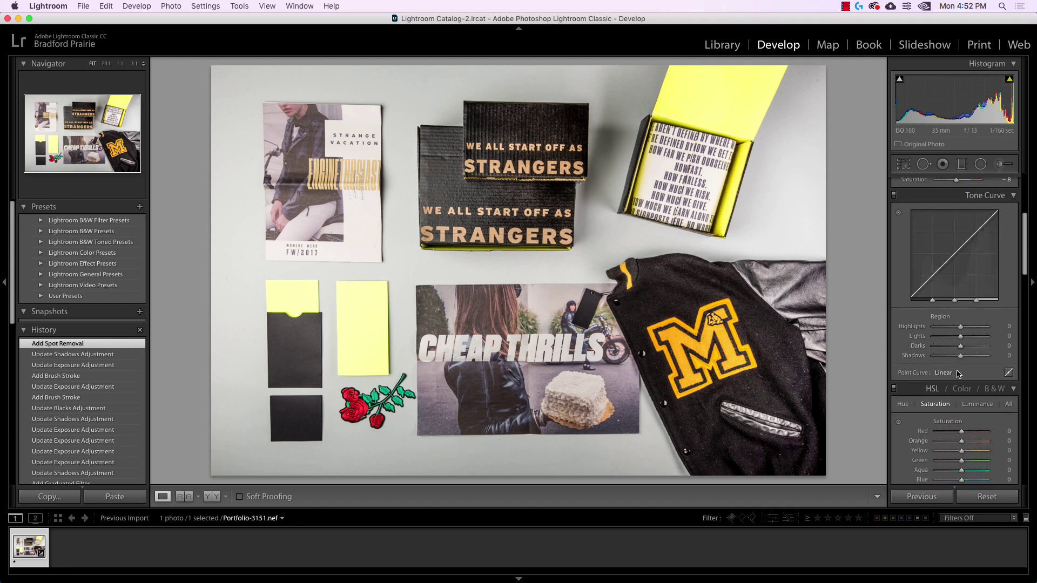
pyautogui.scroll(-1, 959, 374)
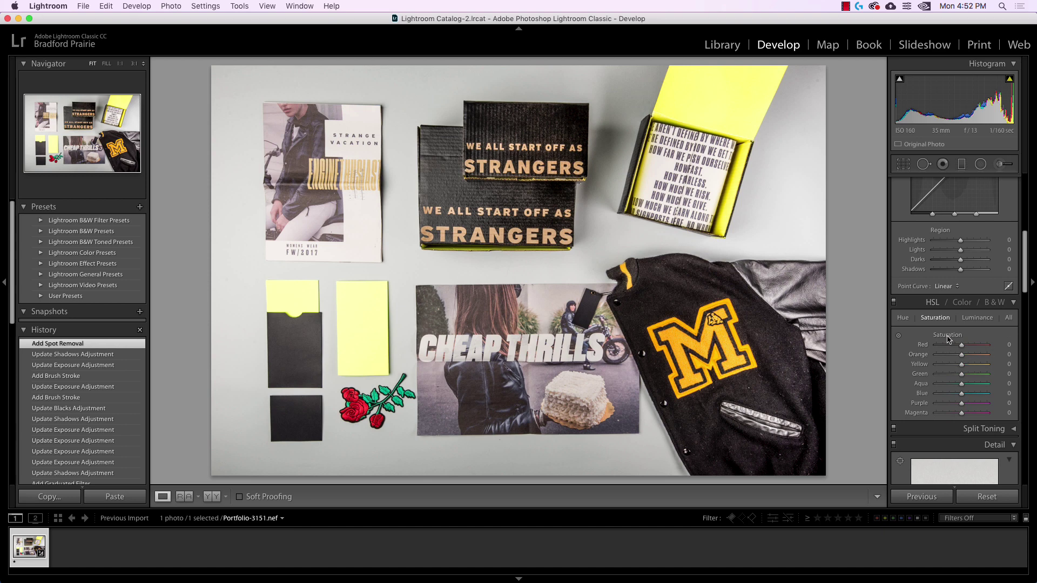
pyautogui.scroll(-1, 947, 339)
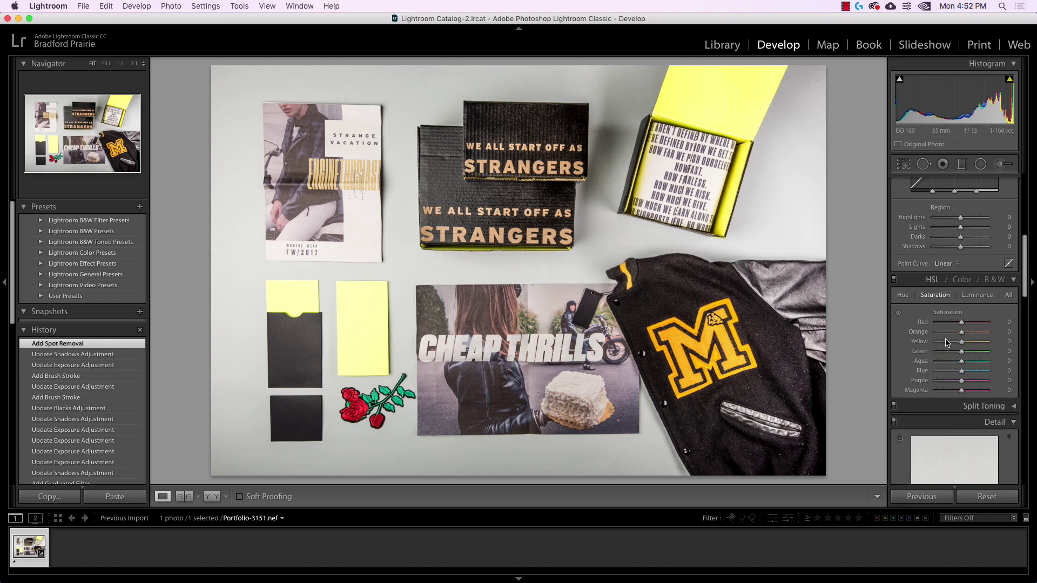
pyautogui.moveTo(961, 323); pyautogui.dragTo(940, 326)
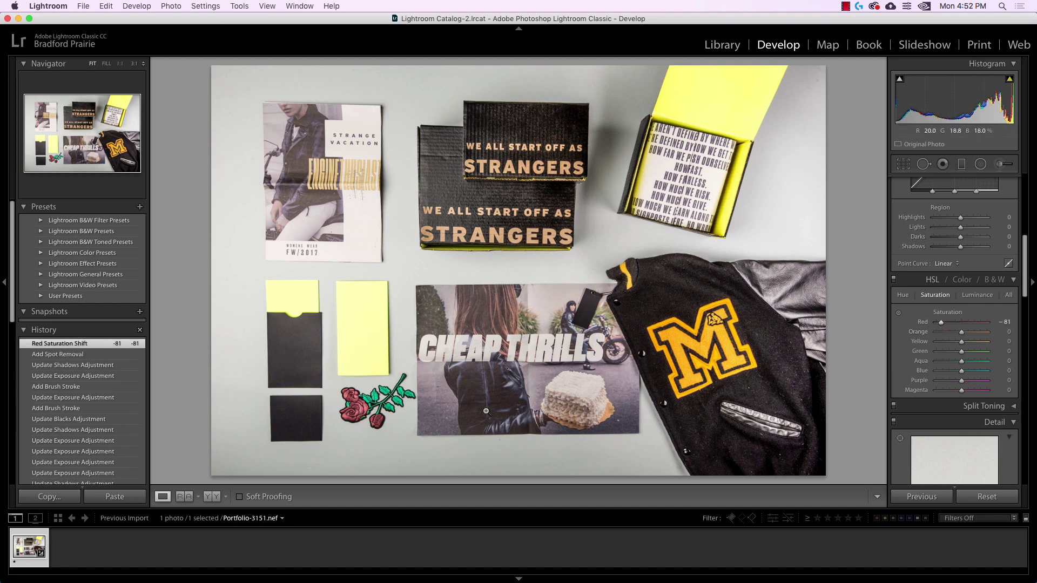
pyautogui.moveTo(940, 322); pyautogui.dragTo(961, 322)
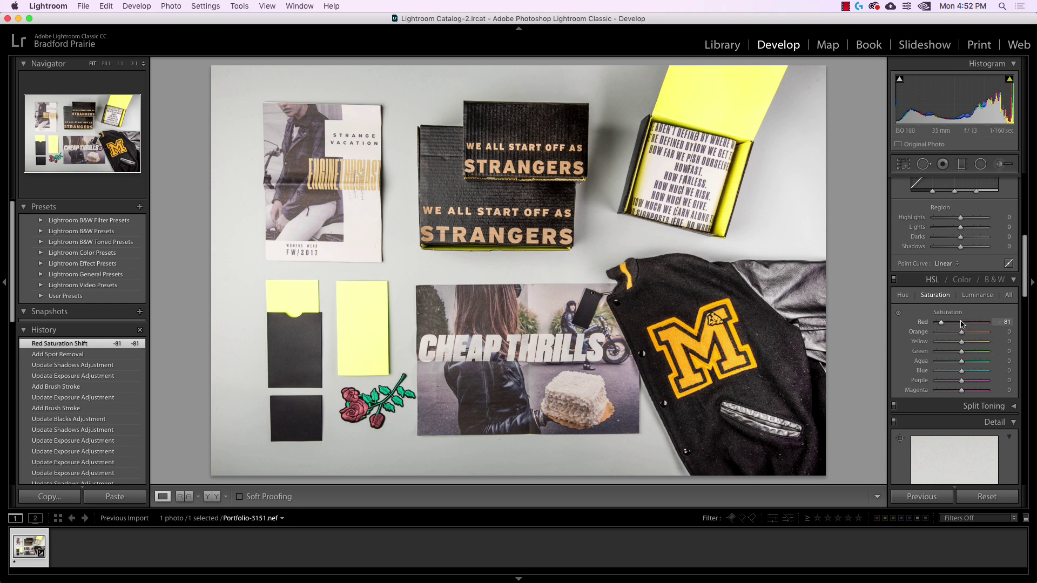
# - Test the Red hue at -100 and set it to -1, and try the Red luminance at 100 and -53 before returning it to 0
pyautogui.click(899, 298)
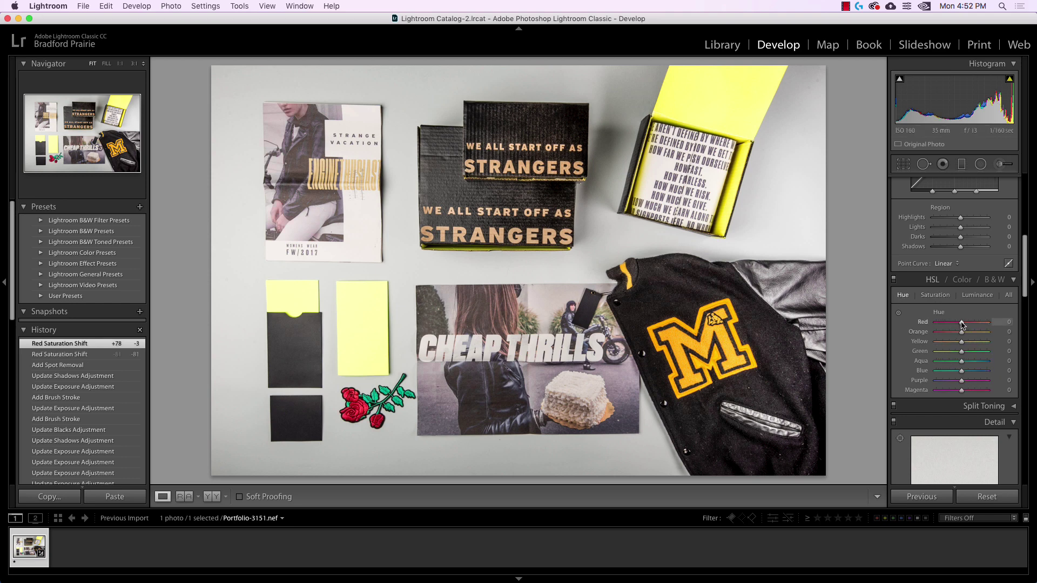
pyautogui.moveTo(940, 322); pyautogui.dragTo(923, 321)
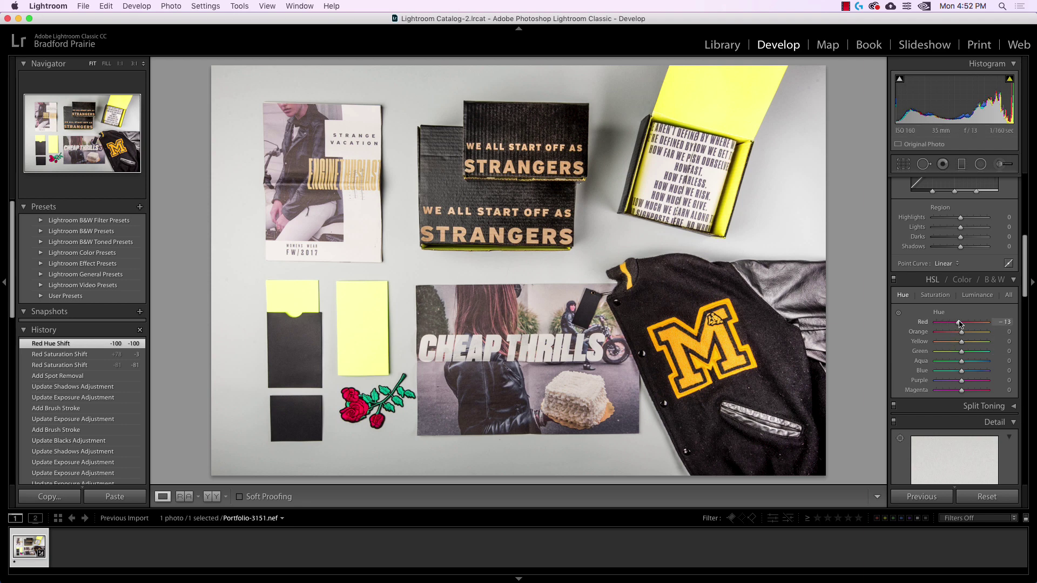
pyautogui.moveTo(961, 323); pyautogui.dragTo(961, 323)
pyautogui.click(972, 296)
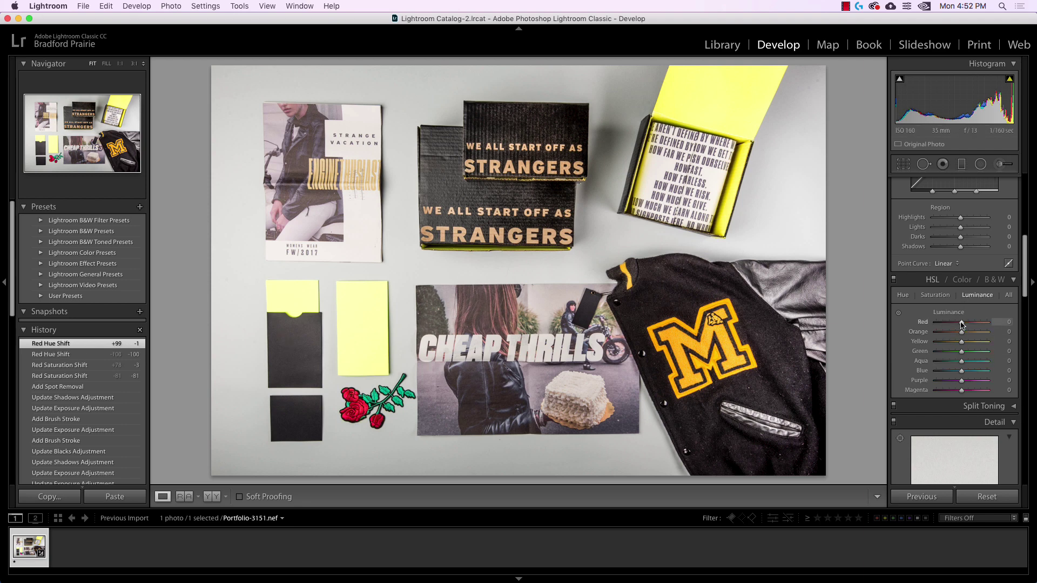
pyautogui.moveTo(962, 324)
pyautogui.mouseDown()
pyautogui.moveTo(991, 323)
pyautogui.moveTo(909, 323)
pyautogui.moveTo(988, 321)
pyautogui.moveTo(963, 323)
pyautogui.mouseUp()
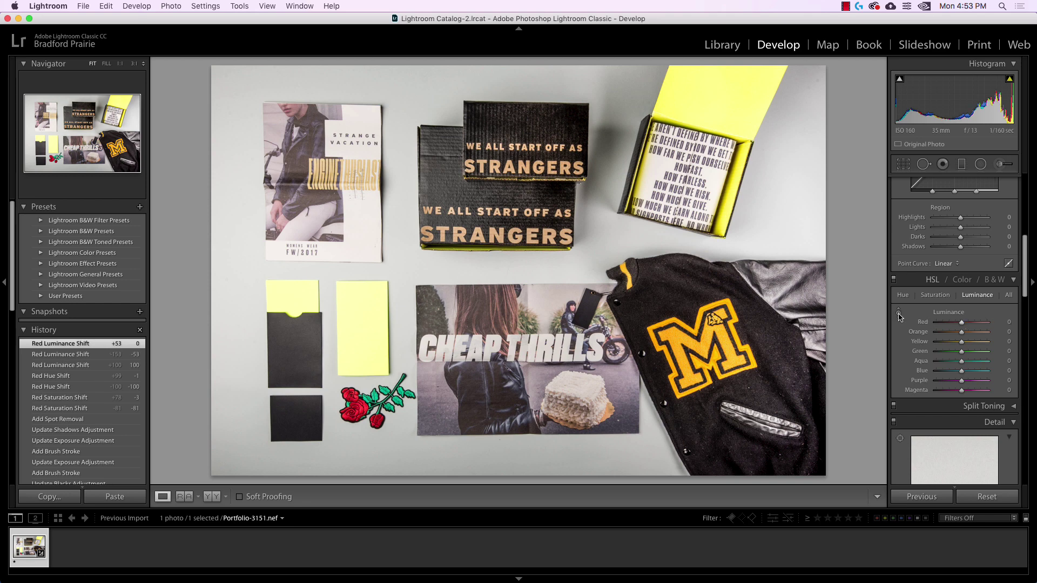
# - Try targeted luminance adjustment on the jacket's yellow letter M, brightening and darkening it down to Orange -34 and Yellow -20
pyautogui.click(898, 314)
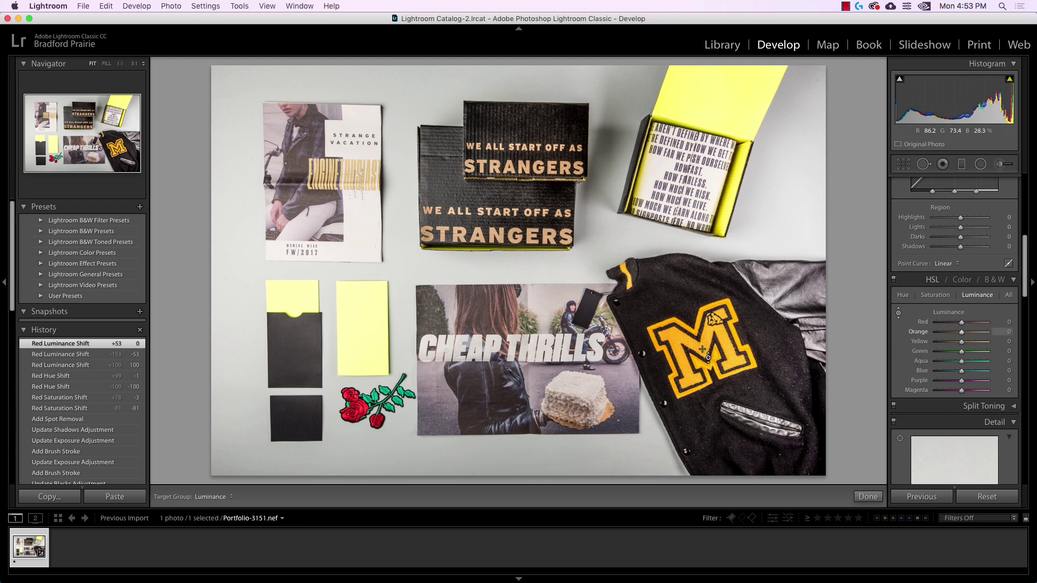
pyautogui.press('Up')
pyautogui.press('Down')
pyautogui.press('Down')
pyautogui.press('Down')
pyautogui.press('Down')
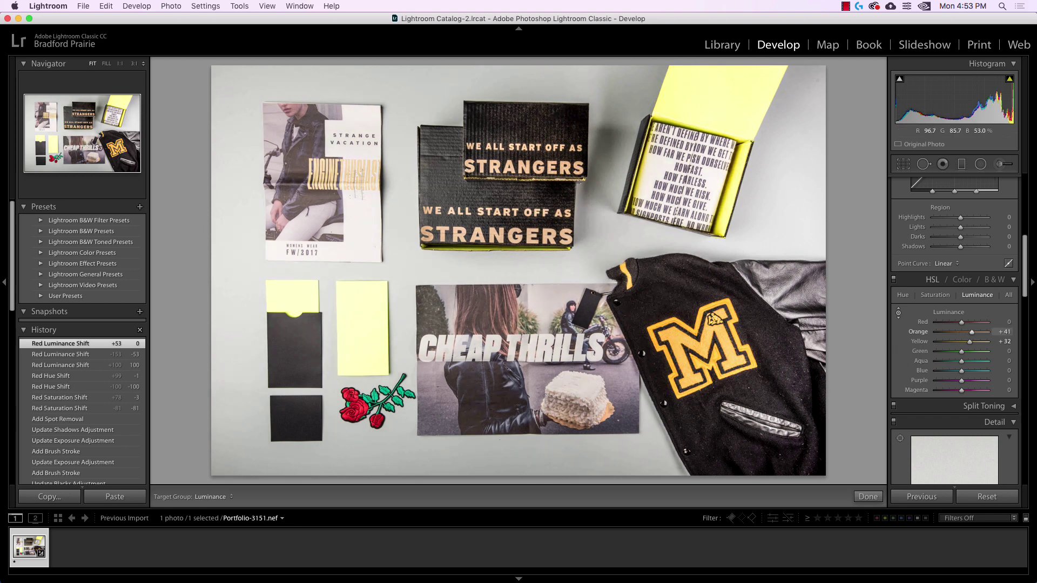
pyautogui.press('Down')
pyautogui.press('Down')
pyautogui.press('Down')
pyautogui.press('Down')
pyautogui.press('Down')
pyautogui.press('Down')
pyautogui.press('Down')
pyautogui.press('Down')
pyautogui.press('Down')
pyautogui.press('Down')
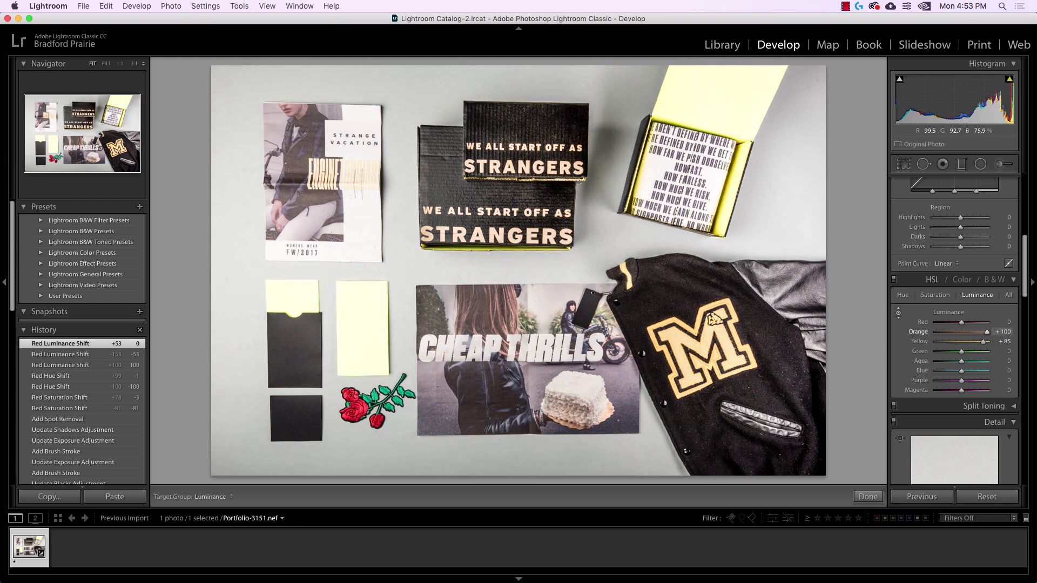
pyautogui.press('Up')
pyautogui.press('Up')
pyautogui.press('Up')
pyautogui.press('Up')
pyautogui.press('Up')
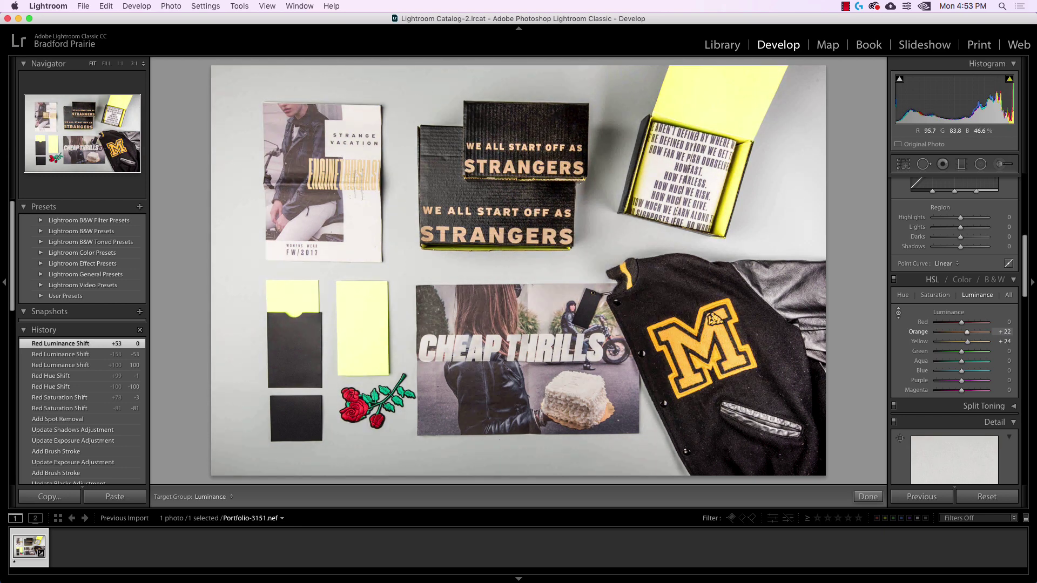
pyautogui.press('Up')
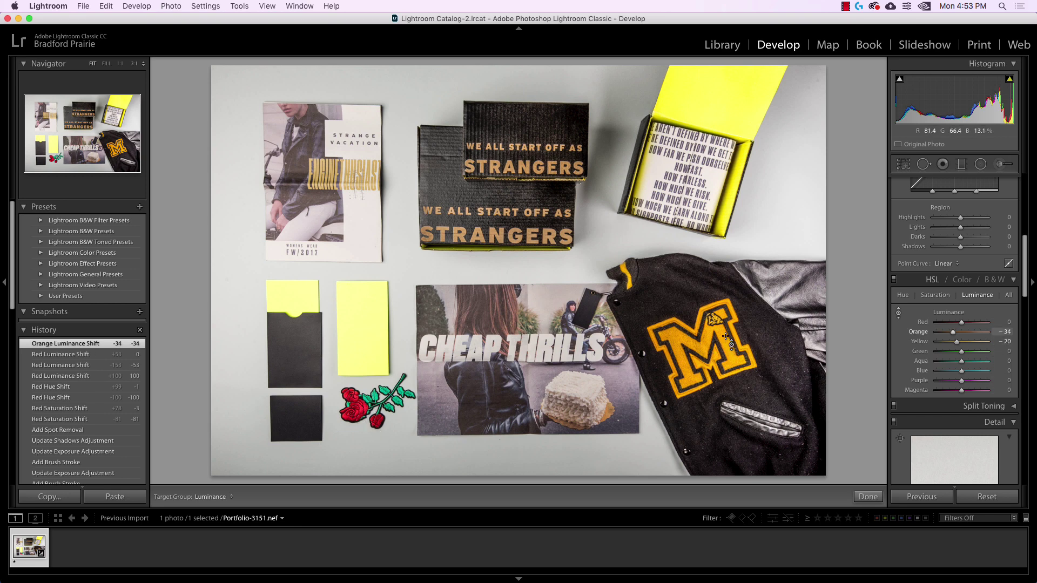
# - Reset the Orange and Yellow luminance values to 0
pyautogui.click(1007, 332)
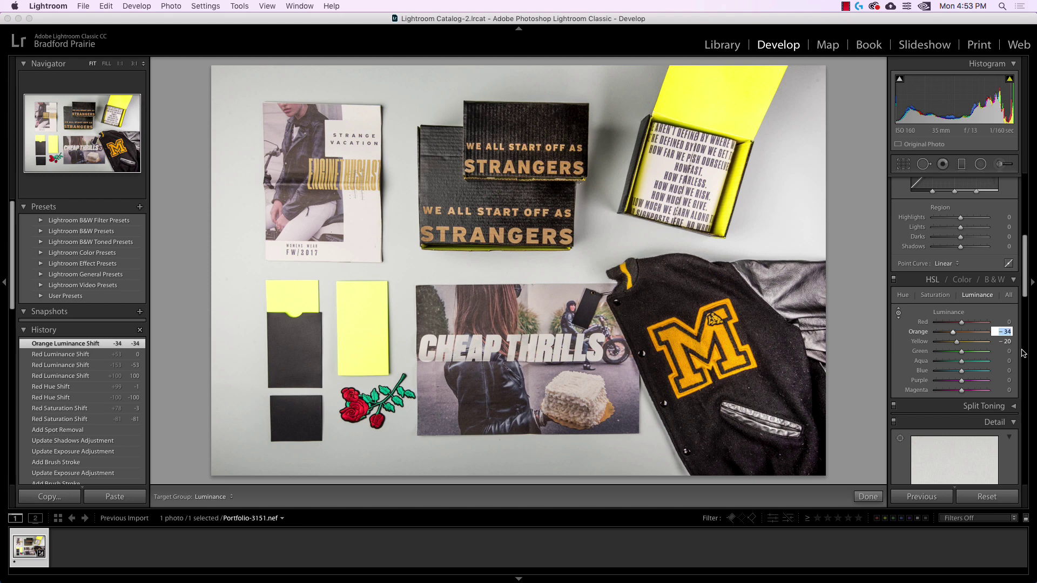
pyautogui.write('0')
pyautogui.press('Tab')
pyautogui.write('0')
pyautogui.press('Tab')
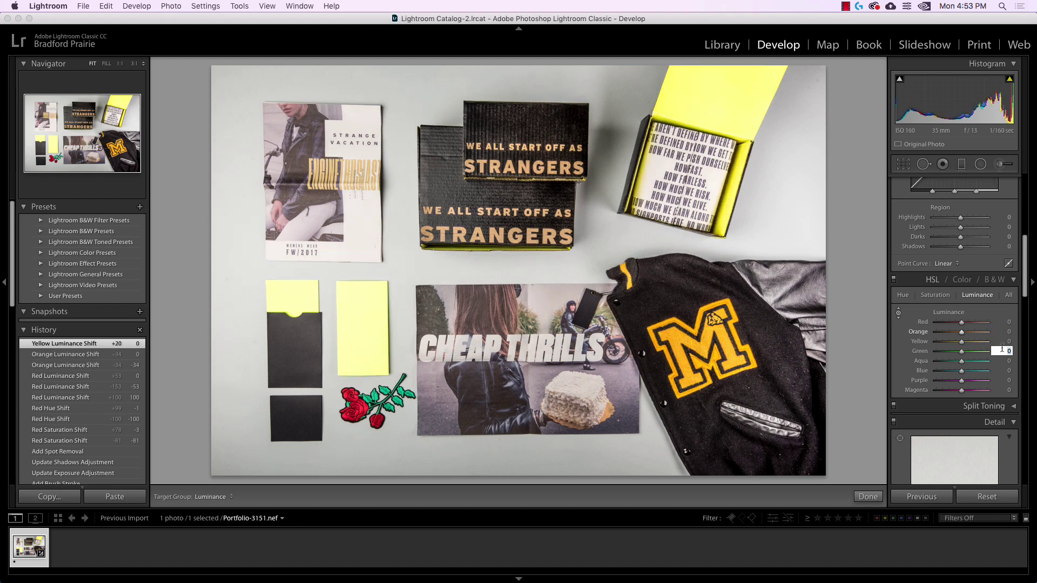
# - Set the Sharpening Amount to 50, and try Luminance noise reduction at 41 before returning it to 0
pyautogui.scroll(-3, 977, 372)
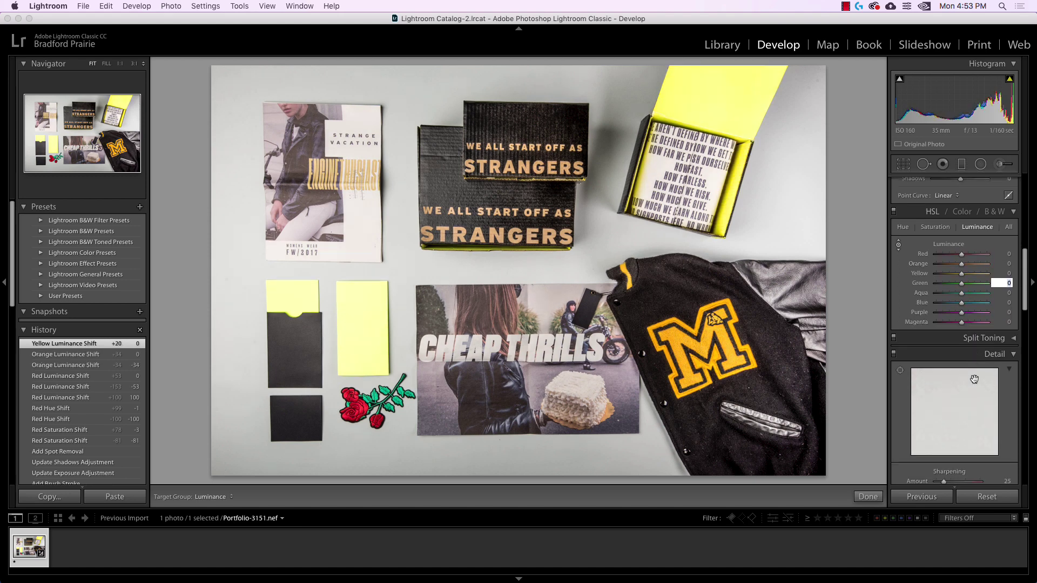
pyautogui.scroll(-5, 974, 379)
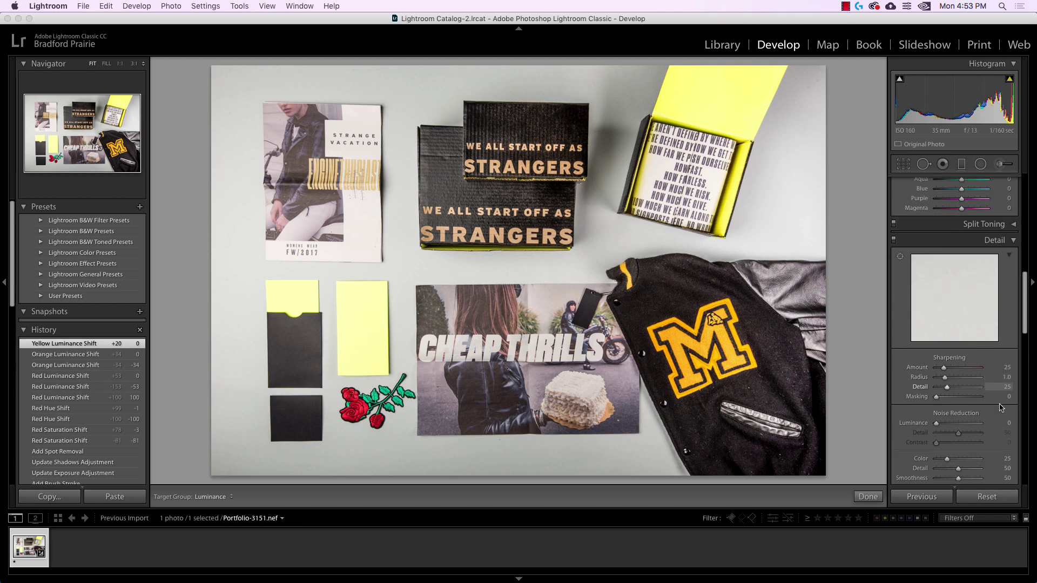
pyautogui.scroll(-1, 988, 388)
pyautogui.moveTo(944, 320); pyautogui.dragTo(952, 321)
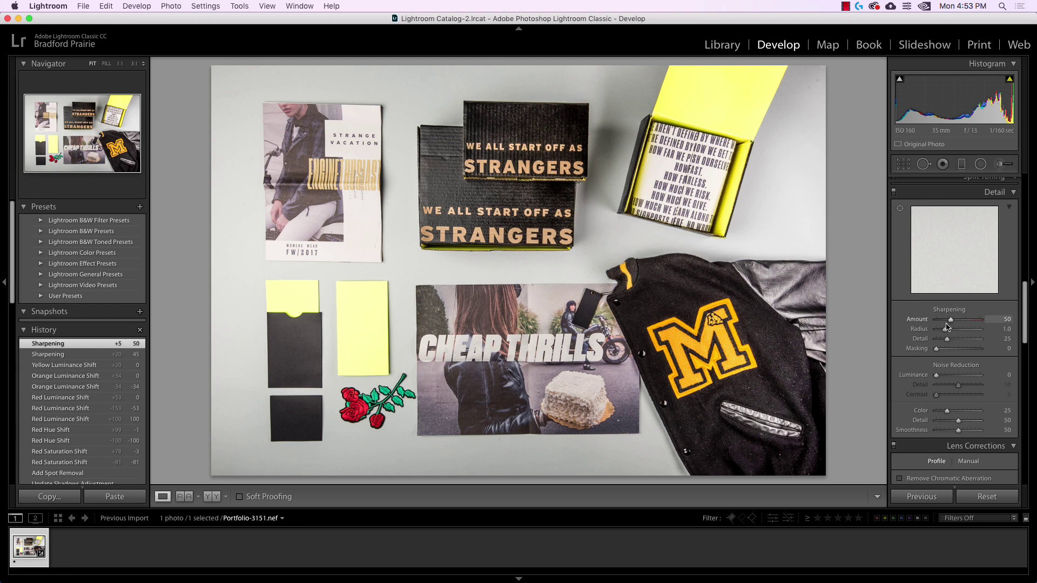
pyautogui.scroll(-2, 967, 361)
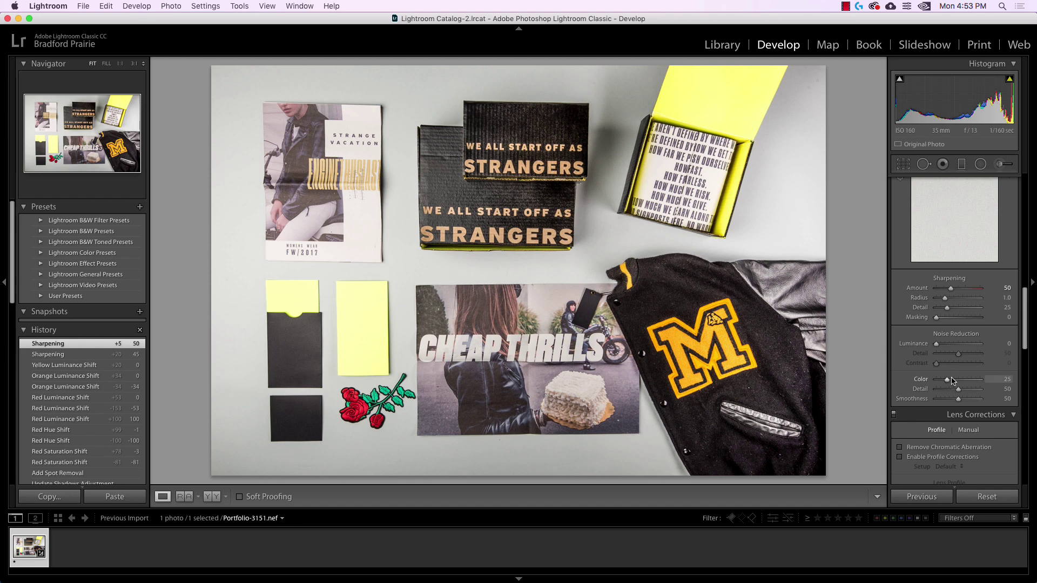
pyautogui.moveTo(948, 349); pyautogui.dragTo(935, 349)
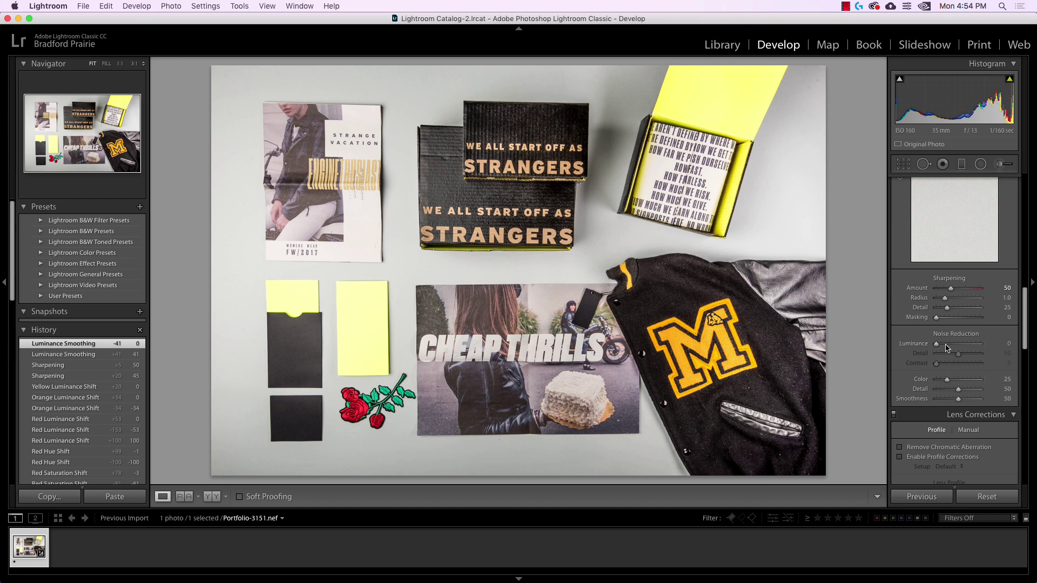
# - Enable lens profile corrections using the Nikon profile, checking the photo with and without them and keeping Distortion and Vignetting at 100
pyautogui.scroll(-5, 956, 371)
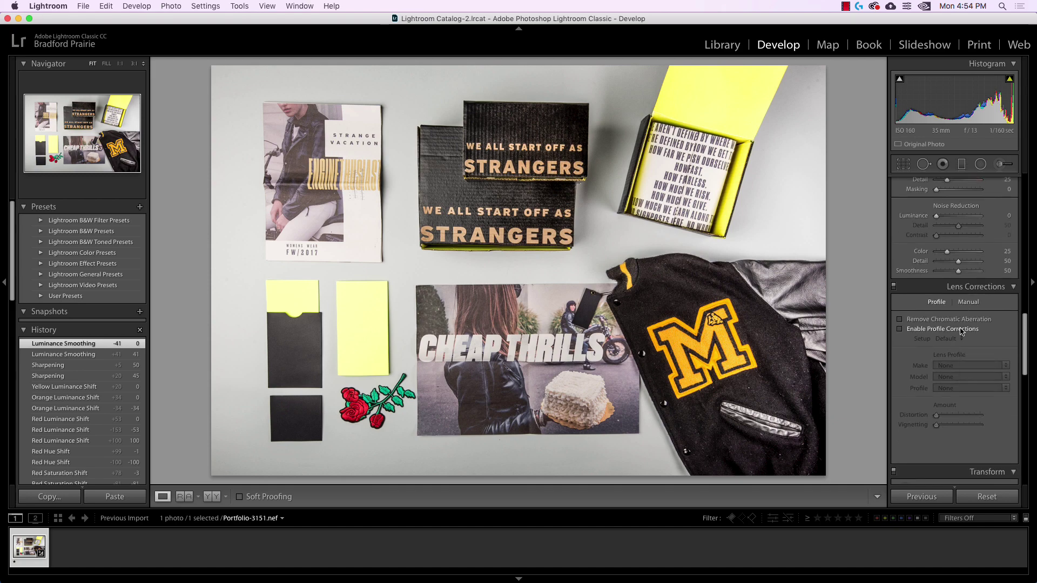
pyautogui.click(925, 331)
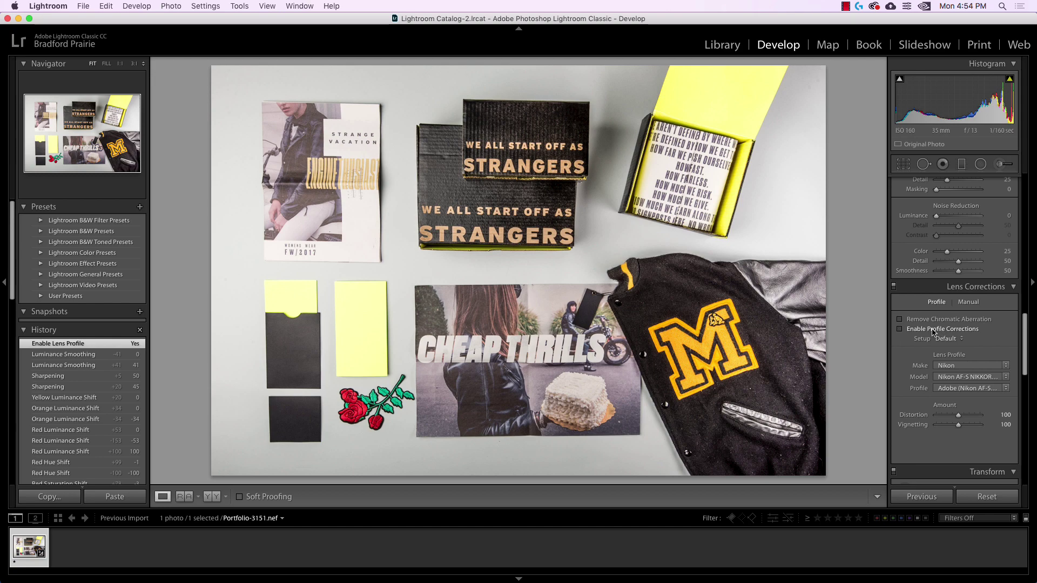
pyautogui.click(933, 331)
pyautogui.click(933, 331)
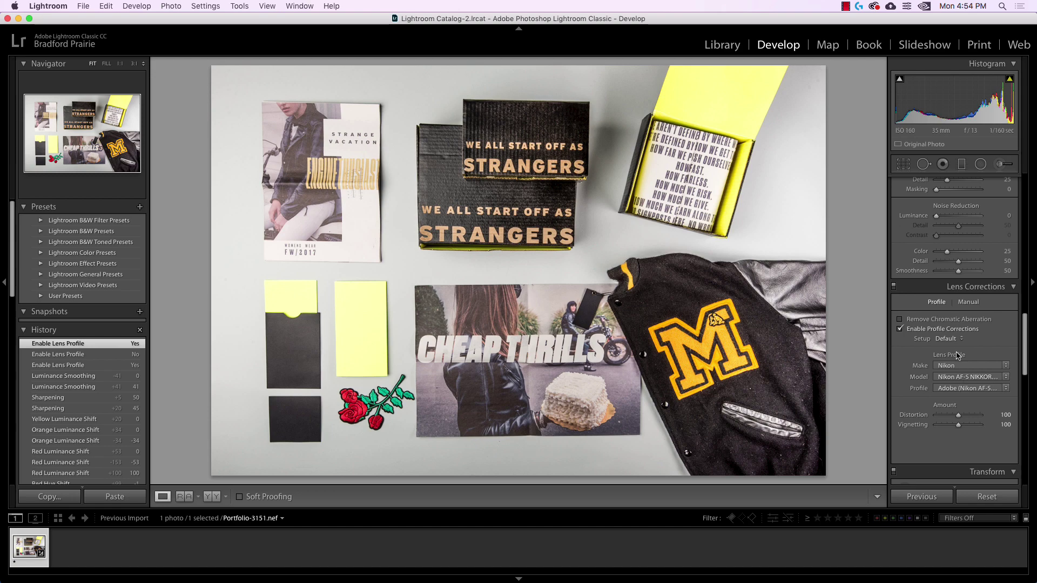
pyautogui.click(923, 330)
pyautogui.click(923, 331)
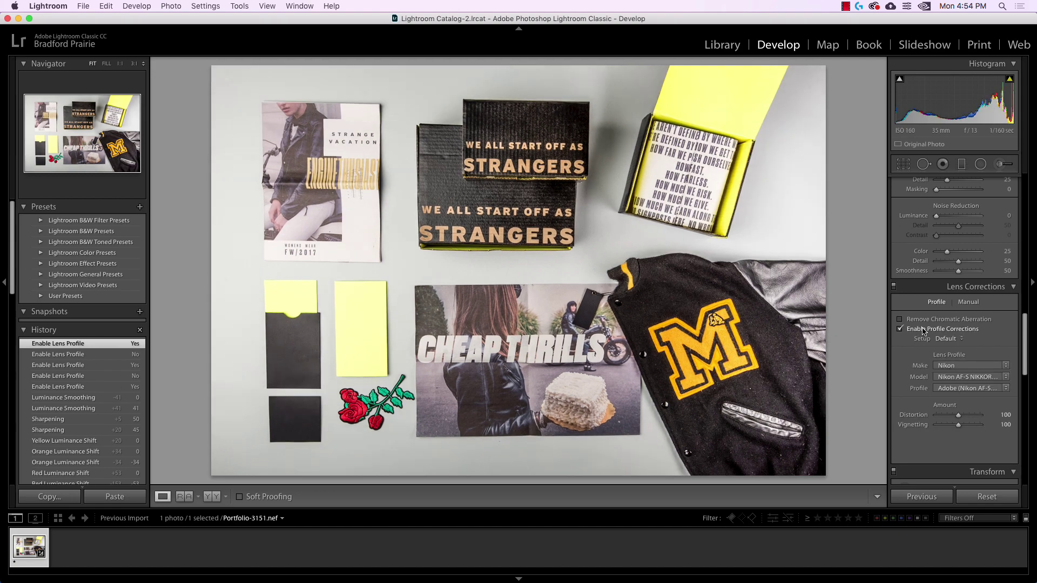
pyautogui.click(958, 426)
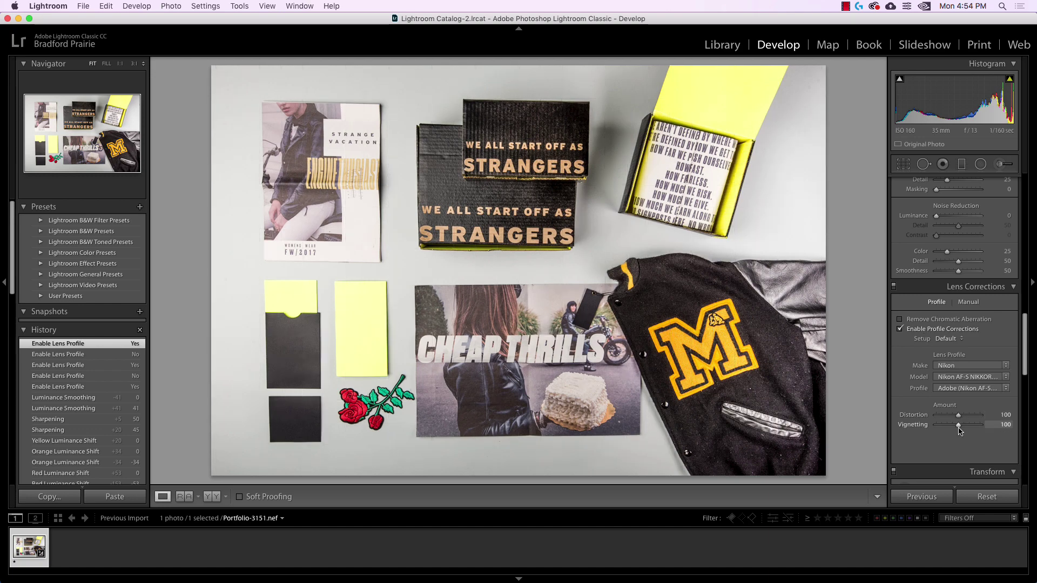
pyautogui.click(958, 425)
pyautogui.click(959, 426)
# - Compare the photo repeatedly with lens profile corrections off and on, leaving them enabled
pyautogui.click(915, 330)
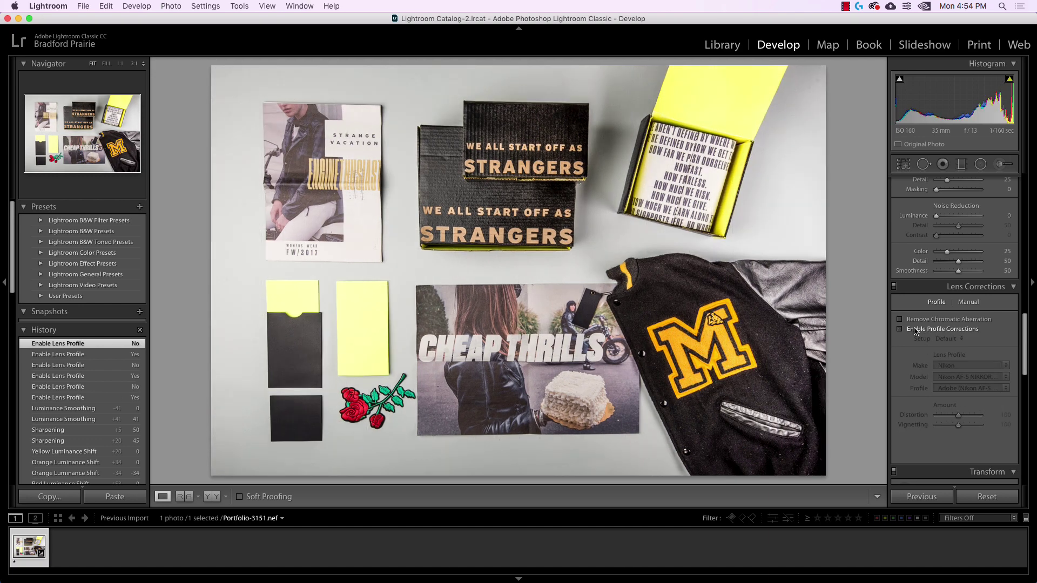
pyautogui.click(915, 330)
pyautogui.click(915, 331)
pyautogui.click(915, 330)
pyautogui.click(915, 331)
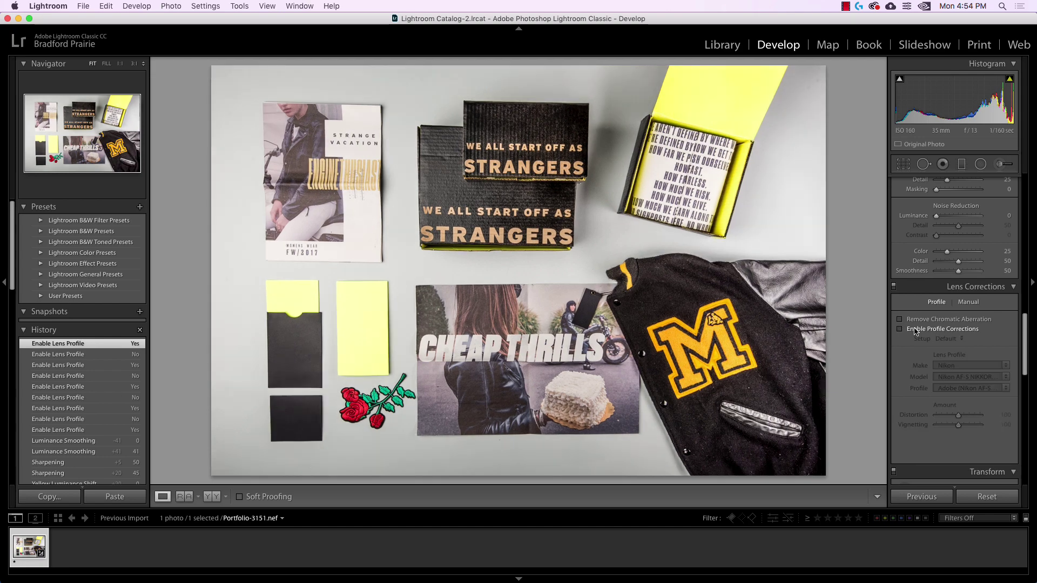
pyautogui.click(915, 330)
pyautogui.click(915, 330)
pyautogui.click(915, 330)
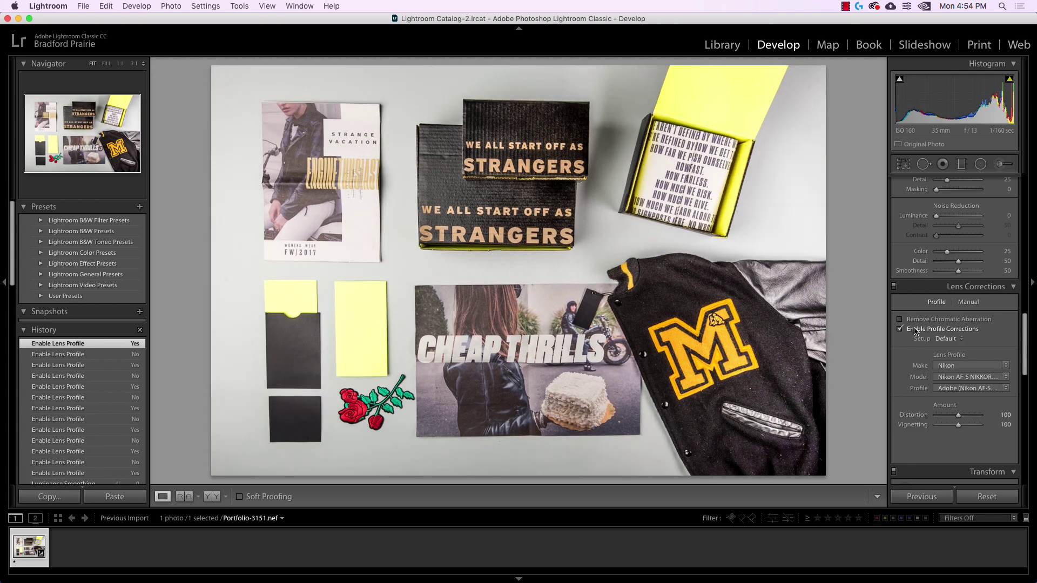
pyautogui.click(915, 331)
pyautogui.click(915, 330)
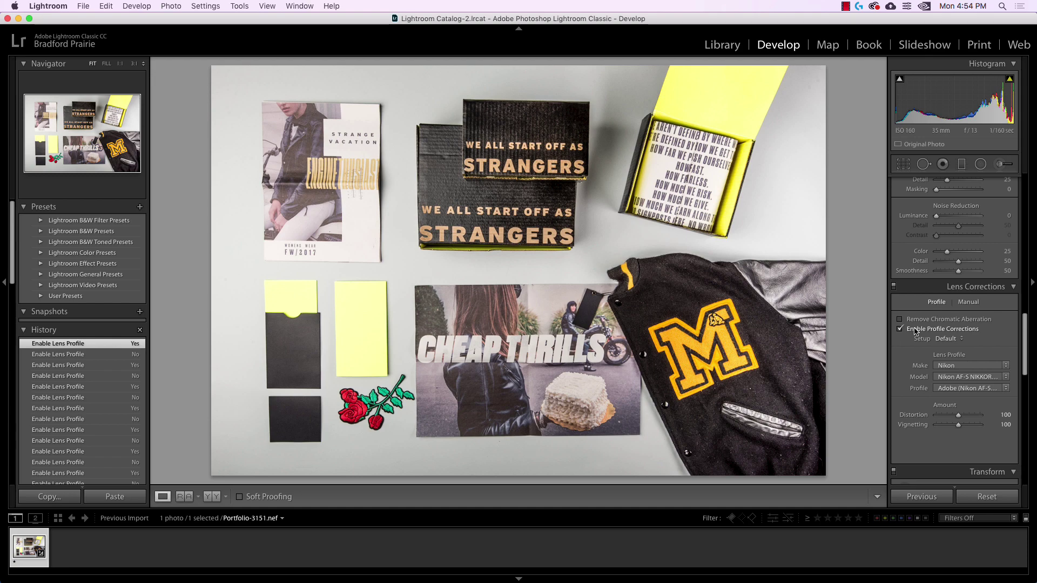
pyautogui.click(915, 331)
pyautogui.click(915, 330)
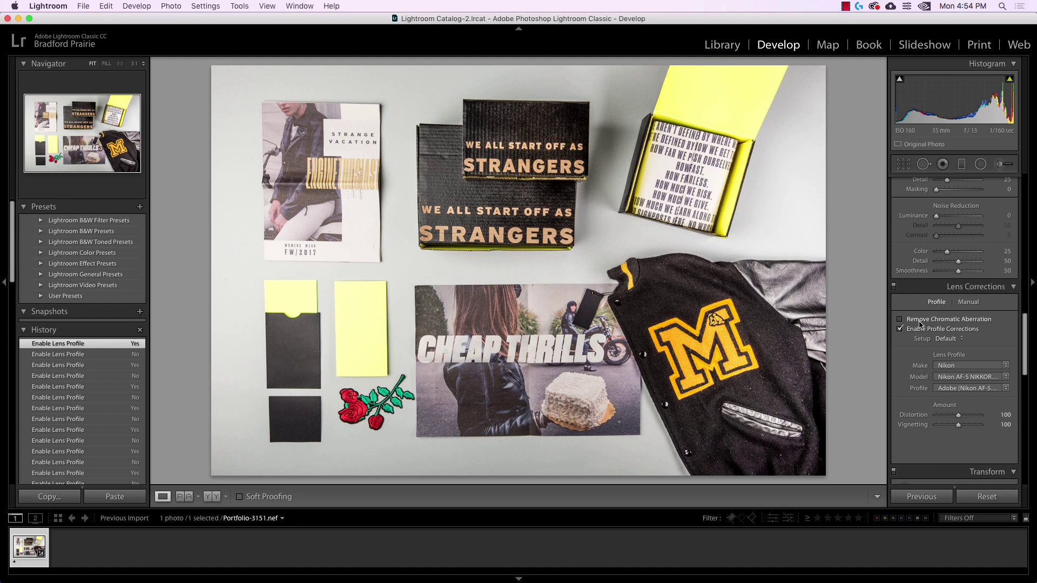
# - Turn on Remove Chromatic Aberration and examine the manual lens correction options before returning to the profile options
pyautogui.click(920, 321)
pyautogui.click(969, 302)
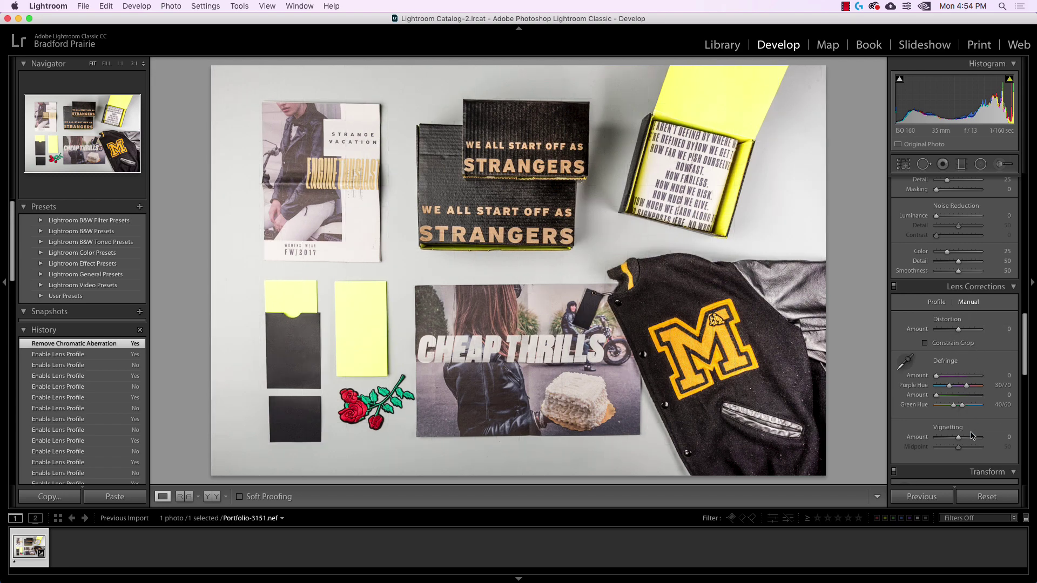
pyautogui.click(937, 302)
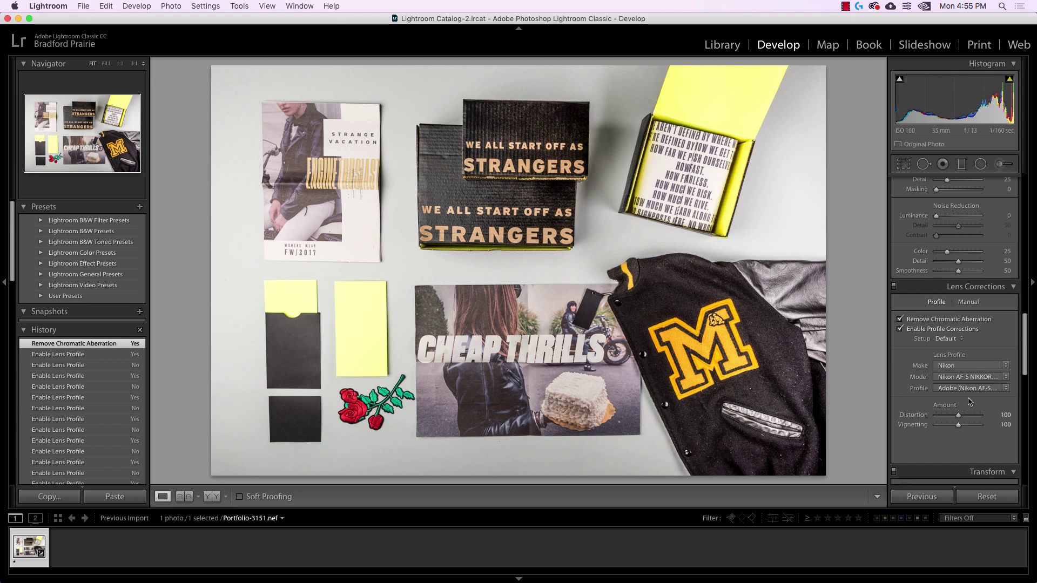
# - Try Vertical perspective corrections up to +20 in the Transform settings before returning the value to 0
pyautogui.scroll(-7, 966, 413)
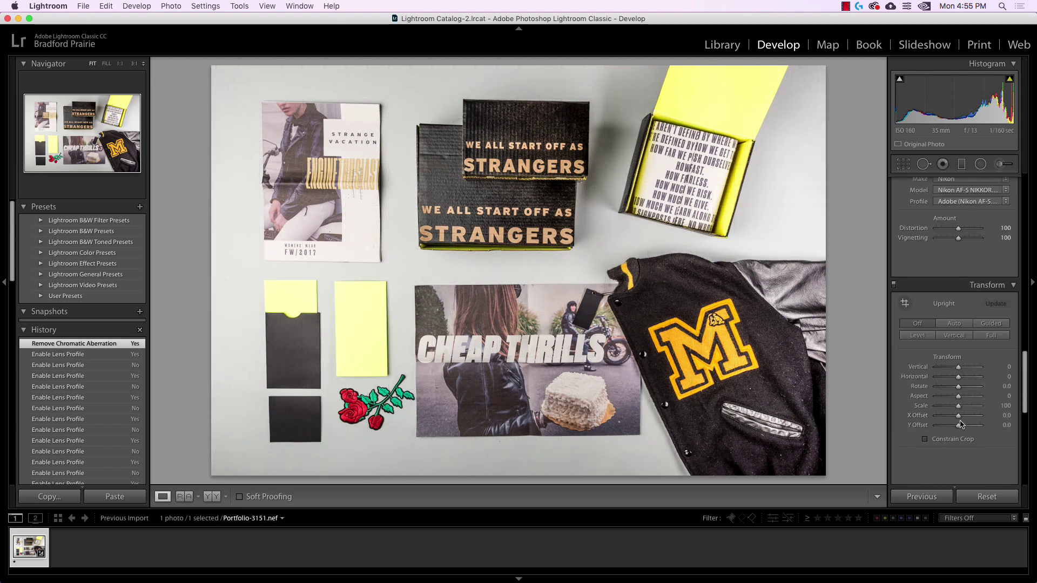
pyautogui.scroll(-3, 960, 424)
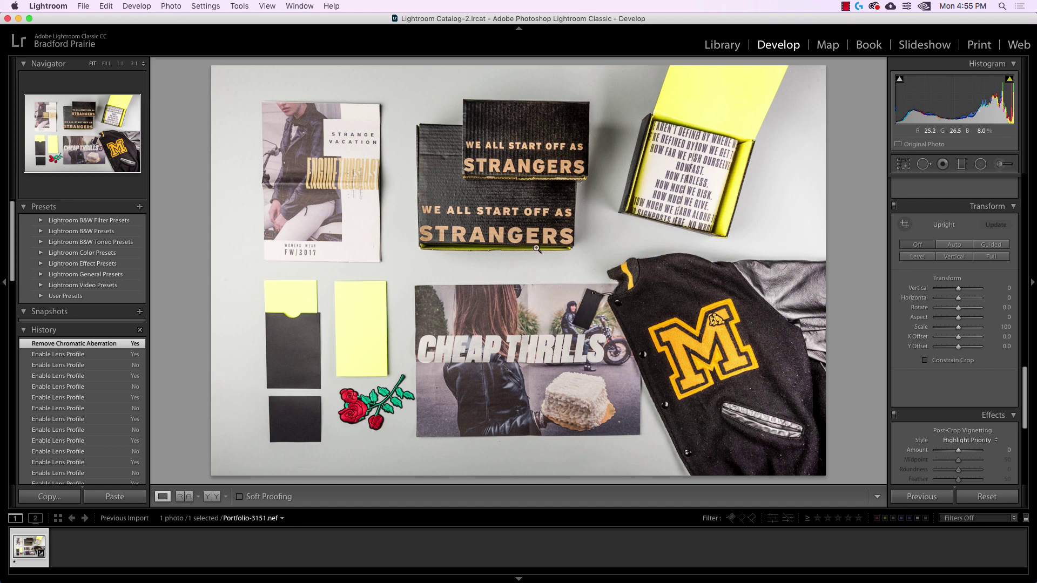
pyautogui.click(1006, 289)
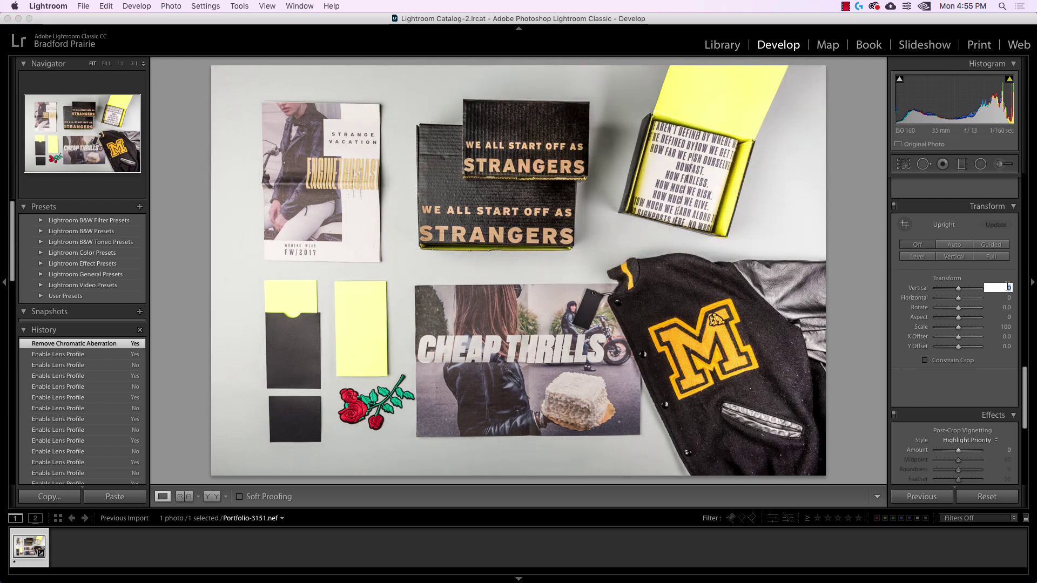
pyautogui.hotkey('shift', 'Up')
pyautogui.hotkey('shift', 'Up')
pyautogui.hotkey('shift', 'Up')
pyautogui.hotkey('shift', 'Down')
pyautogui.hotkey('shift', 'Down')
pyautogui.hotkey('shift', 'Down')
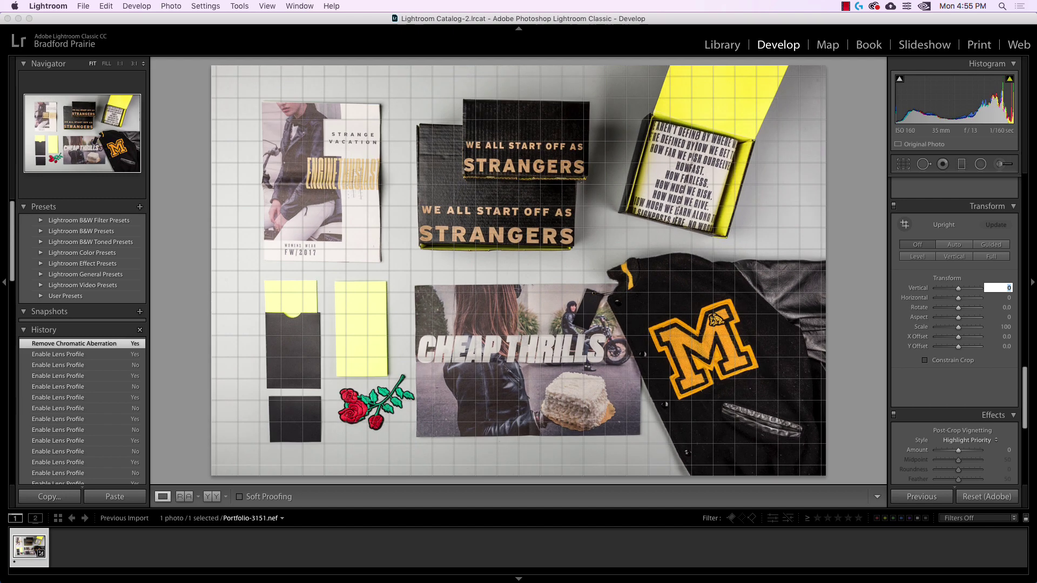
pyautogui.hotkey('shift', 'Down')
pyautogui.hotkey('shift', 'Down')
pyautogui.hotkey('shift', 'Up')
pyautogui.hotkey('shift', 'Up')
pyautogui.hotkey('shift', 'Down')
pyautogui.hotkey('shift', 'Down')
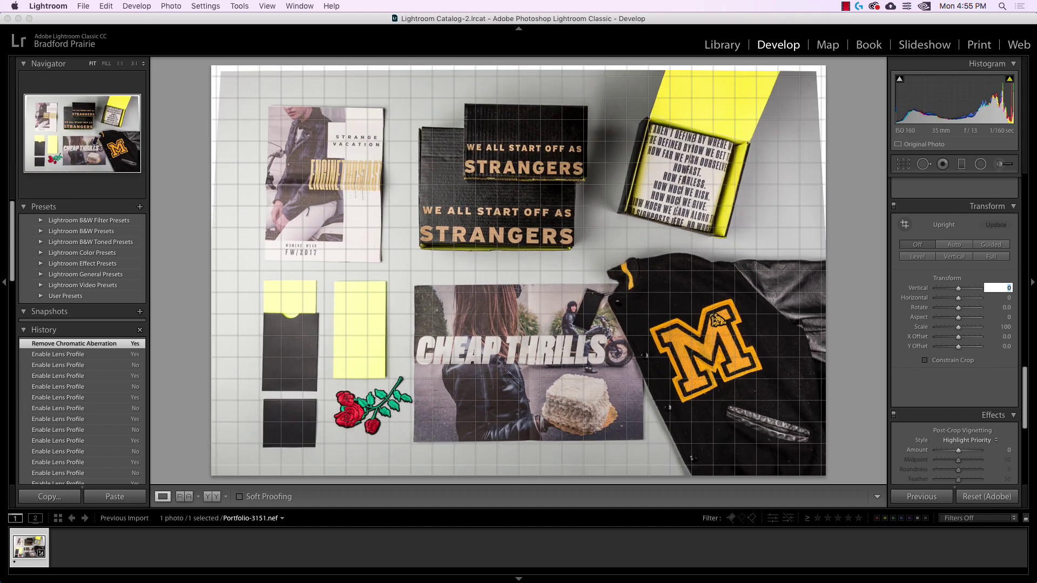
pyautogui.hotkey('shift', 'Down')
pyautogui.hotkey('shift', 'Down')
pyautogui.hotkey('shift', 'Up')
pyautogui.hotkey('shift', 'Up')
pyautogui.hotkey('shift', 'Up')
pyautogui.hotkey('shift', 'Up')
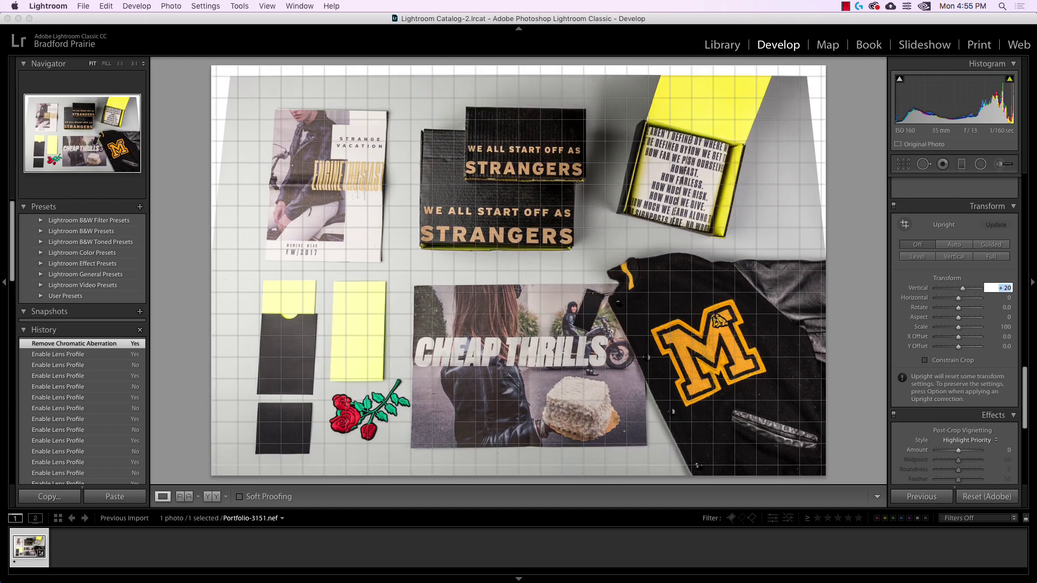
pyautogui.hotkey('shift', 'Up')
pyautogui.hotkey('shift', 'Down')
pyautogui.hotkey('shift', 'Down')
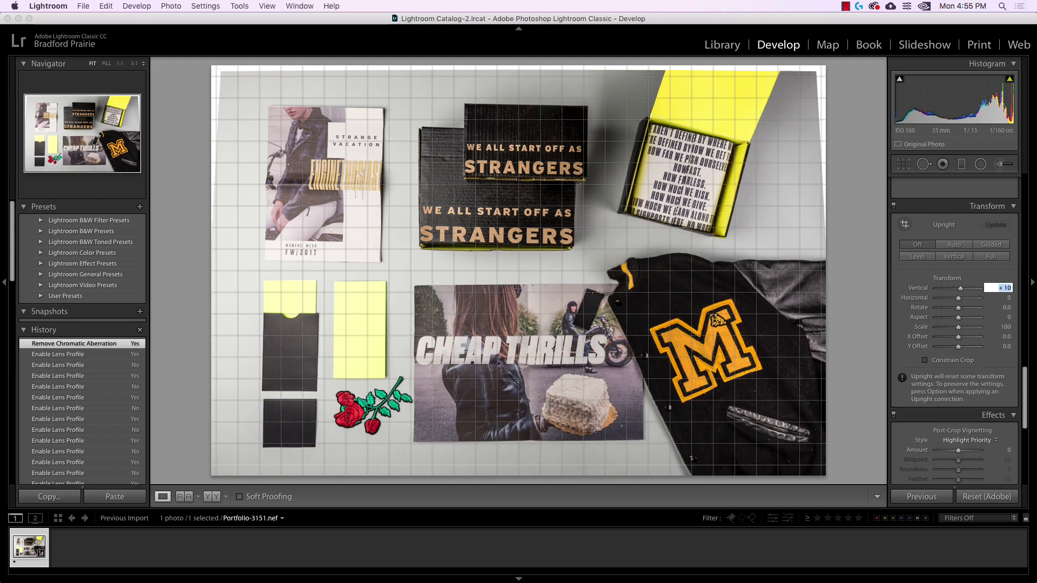
pyautogui.hotkey('shift', 'Down')
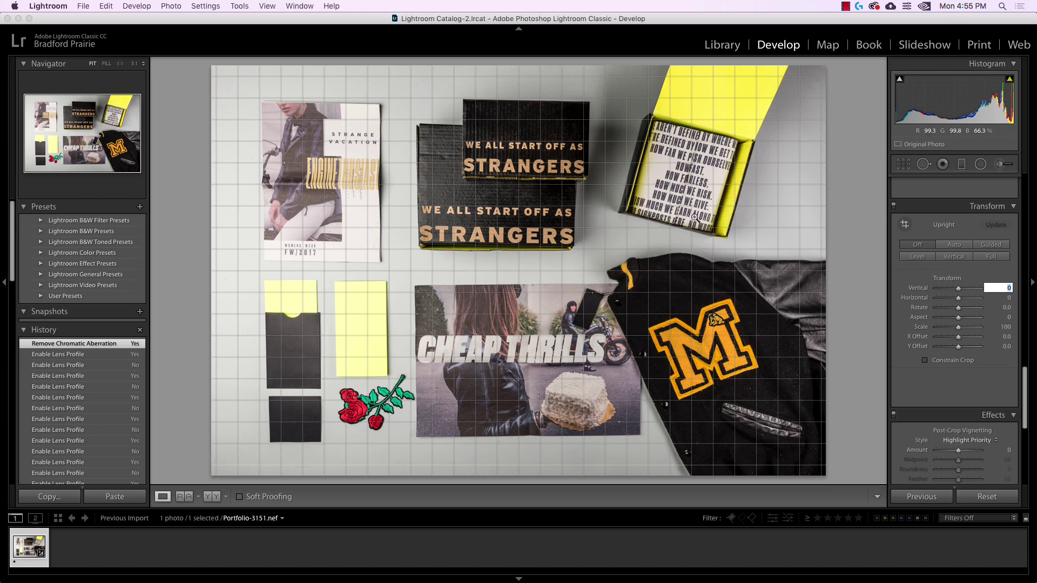
# - Set the photo's Vertical perspective correction to 10, and reduce it to +7
pyautogui.write('10')
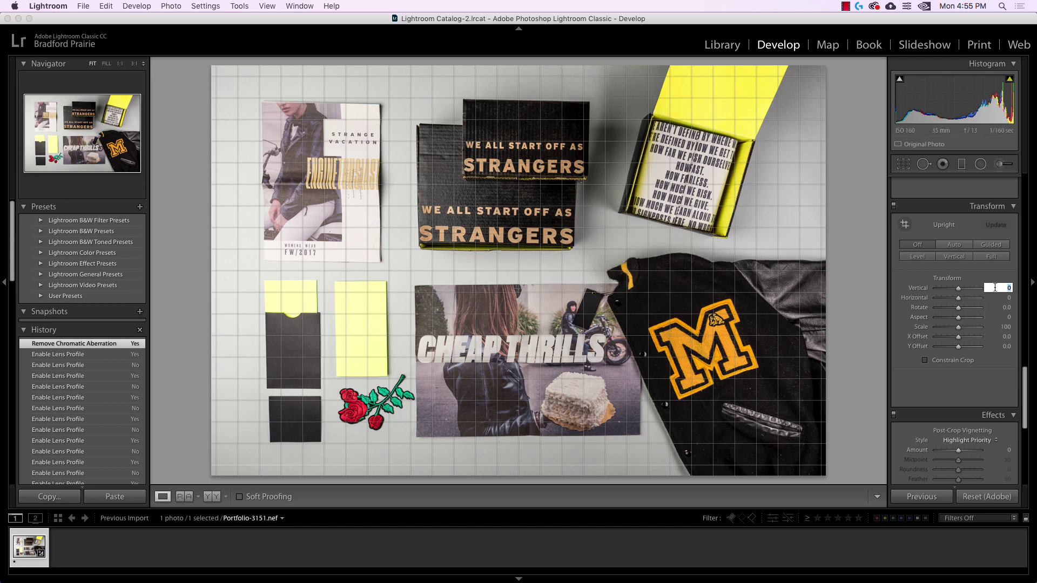
pyautogui.press('Return')
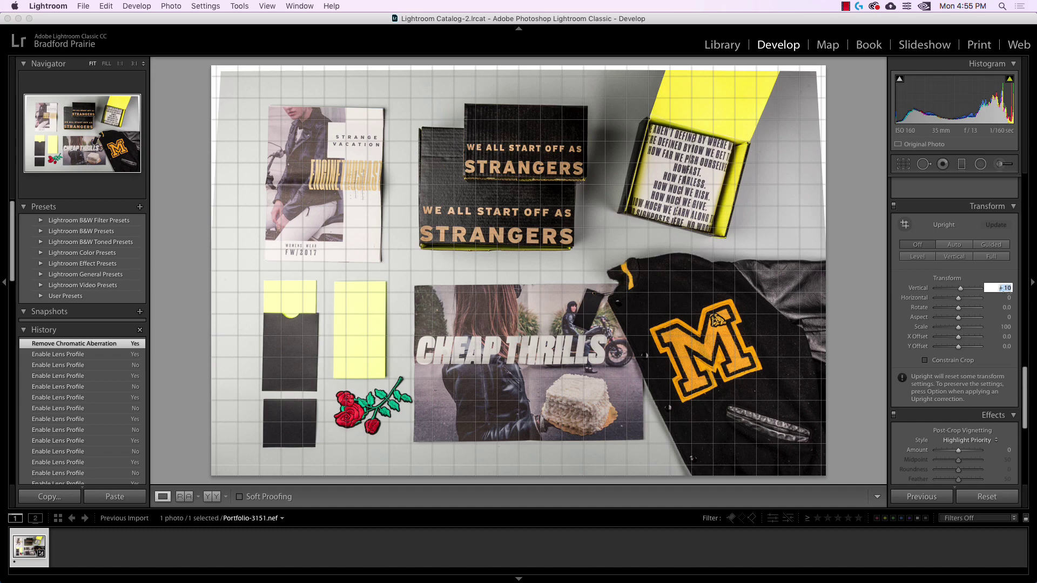
pyautogui.press('Down')
pyautogui.press('Down')
pyautogui.press('Down')
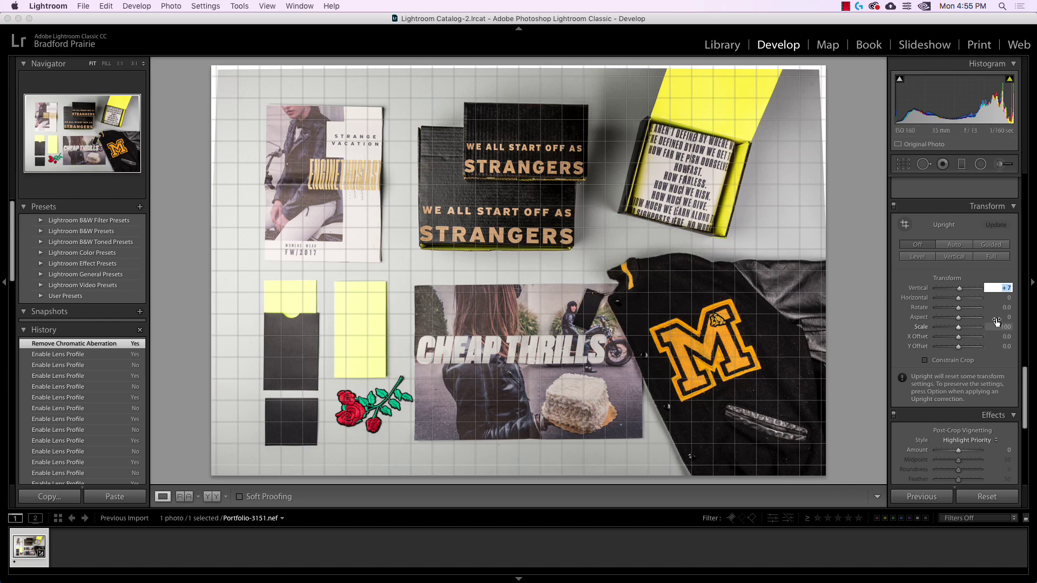
# - Raise the Horizontal perspective correction to try stronger values such as +10, and settle on +5
pyautogui.click(1002, 298)
pyautogui.press('Up')
pyautogui.press('Up')
pyautogui.press('Up')
pyautogui.press('Up')
pyautogui.press('Up')
pyautogui.press('Up')
pyautogui.press('Up')
pyautogui.press('Up')
pyautogui.press('Up')
pyautogui.press('Up')
pyautogui.press('Up')
pyautogui.press('Up')
pyautogui.press('Up')
pyautogui.press('Up')
pyautogui.press('Up')
pyautogui.press('Up')
pyautogui.press('Up')
pyautogui.press('Up')
pyautogui.press('Up')
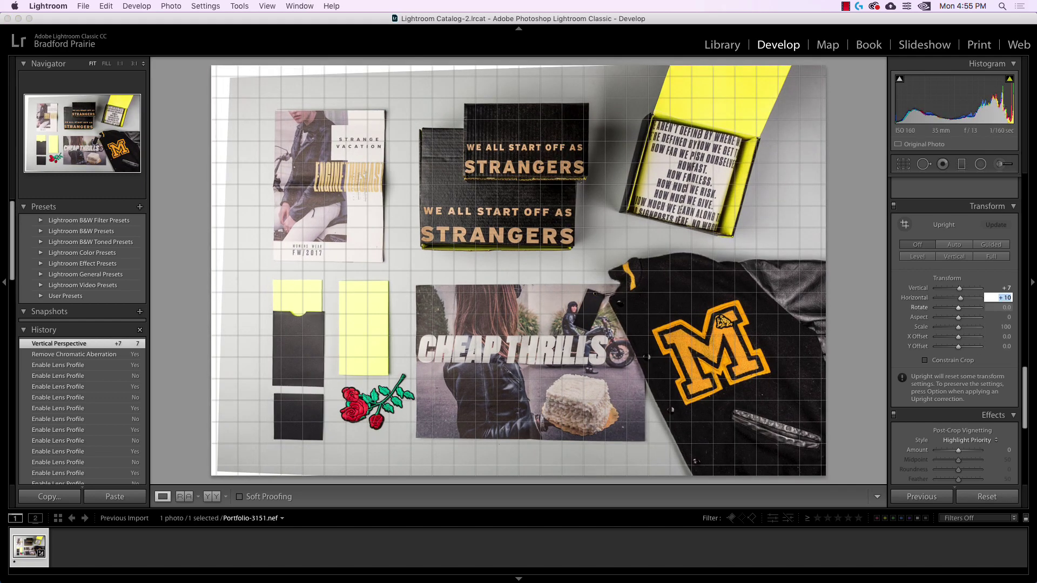
pyautogui.press('Down')
pyautogui.press('Down')
pyautogui.press('Down')
pyautogui.press('Down')
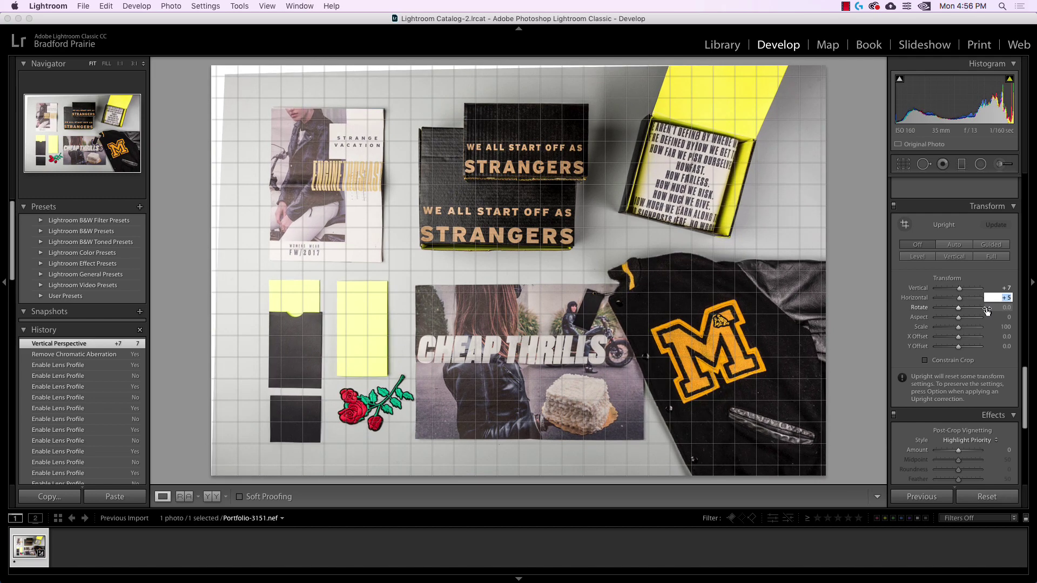
pyautogui.press('Tab')
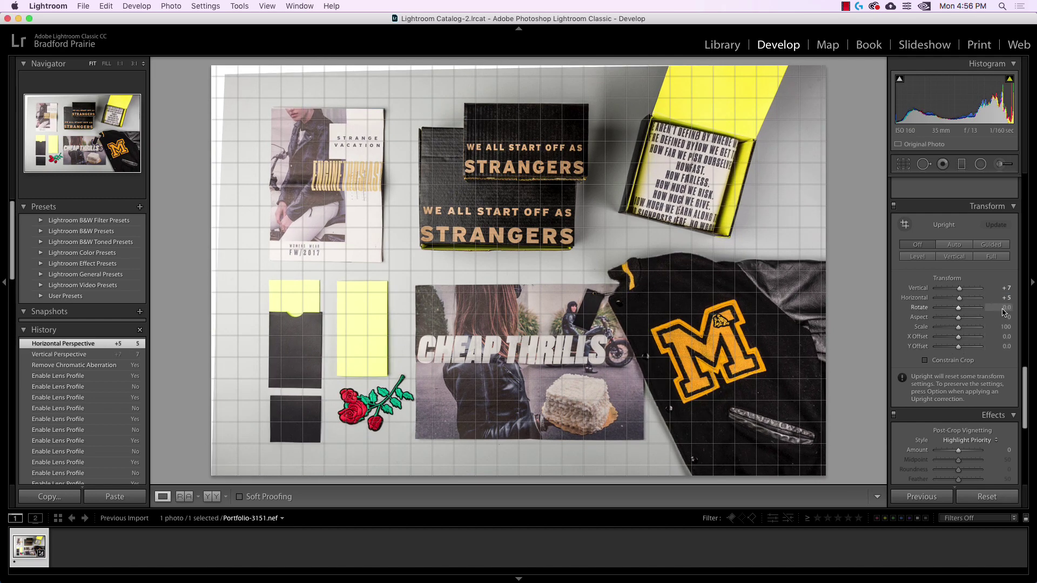
# - Refine the perspective correction by setting Rotate to -0.2, Horizontal to +3 and Vertical to +8
pyautogui.press('Down')
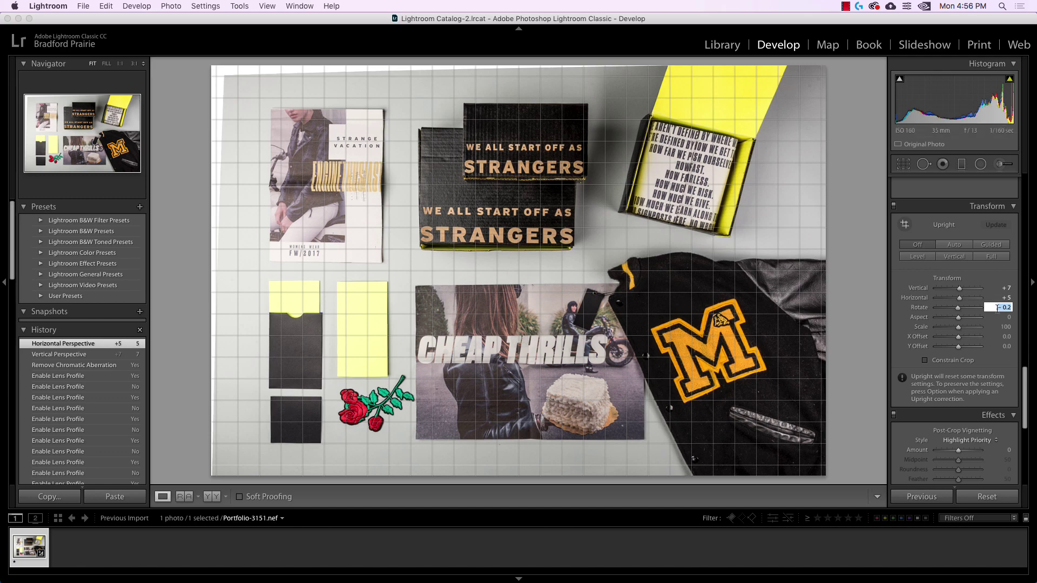
pyautogui.click(1005, 298)
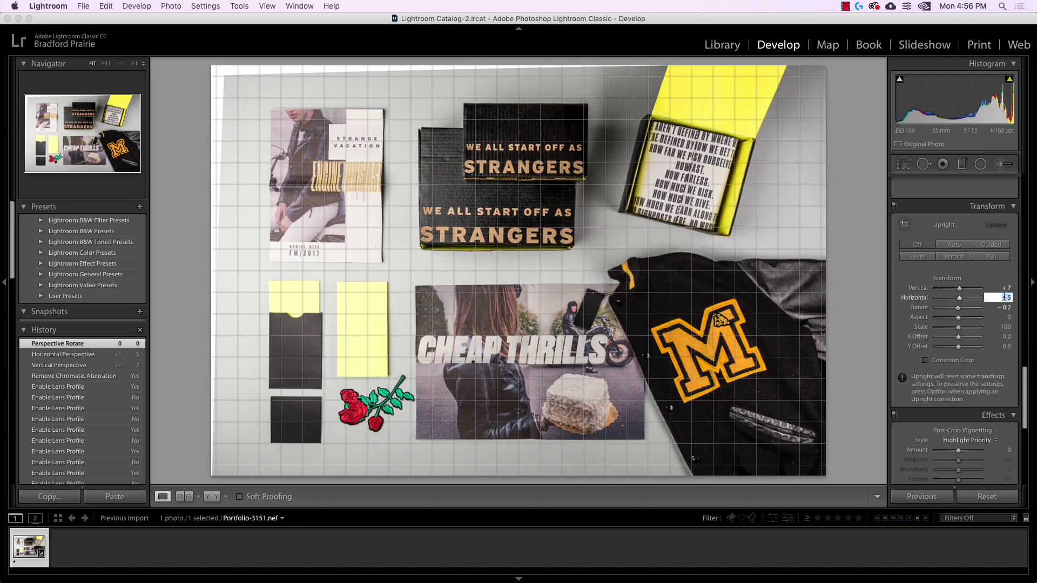
pyautogui.press('Down')
pyautogui.press('Down')
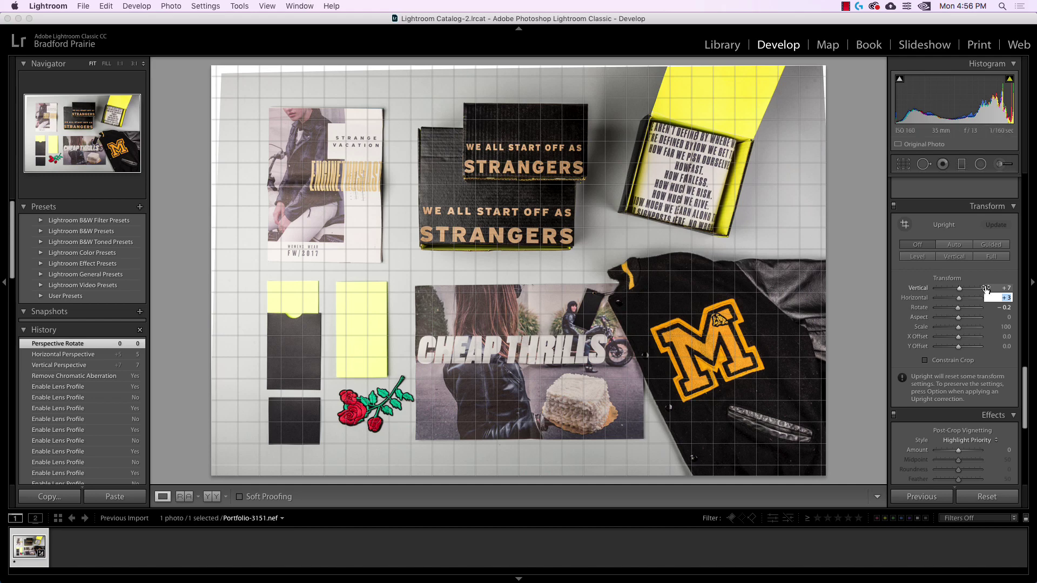
pyautogui.click(1005, 287)
pyautogui.press('Up')
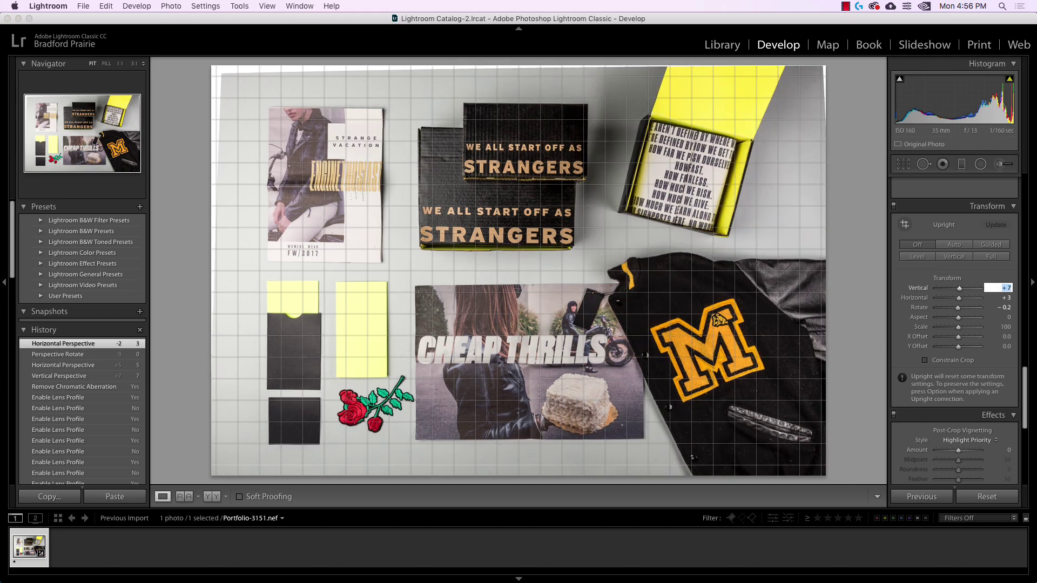
# - Examine the Effects, Camera Calibration and earlier develop settings, and review the list of edits in the photo's history
pyautogui.scroll(-5, 1009, 351)
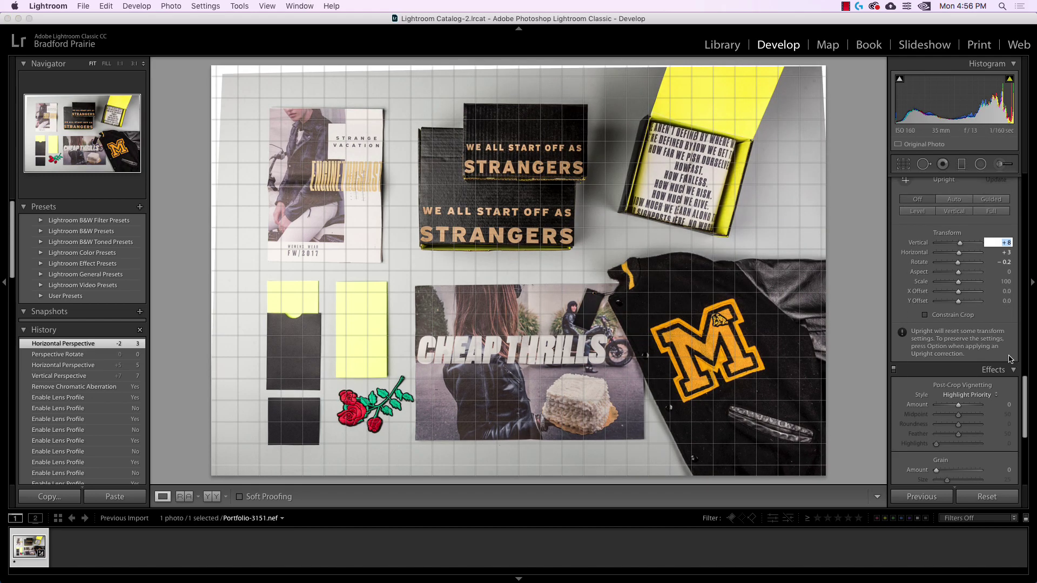
pyautogui.scroll(-7, 1004, 359)
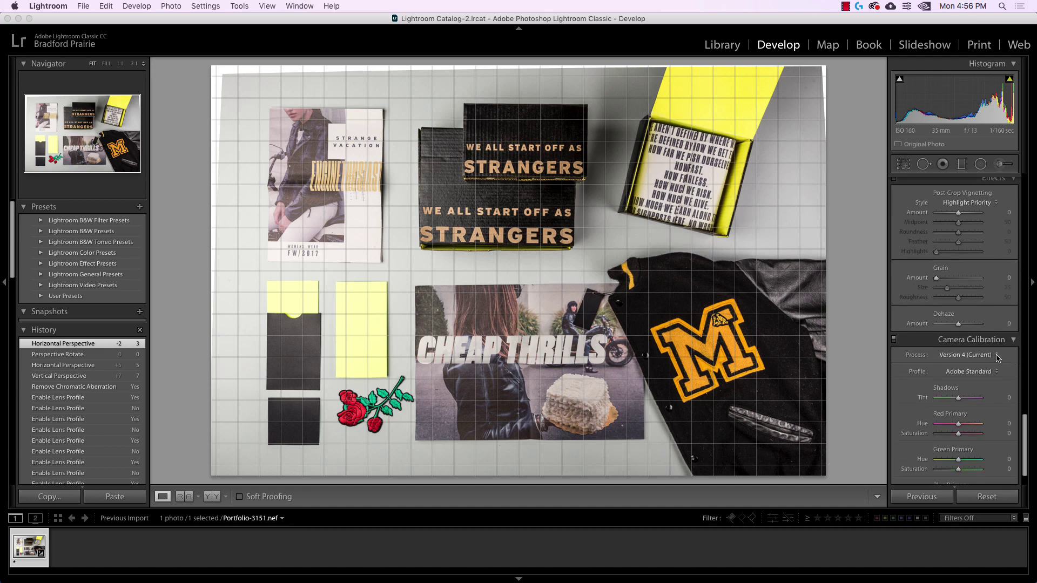
pyautogui.scroll(11, 972, 244)
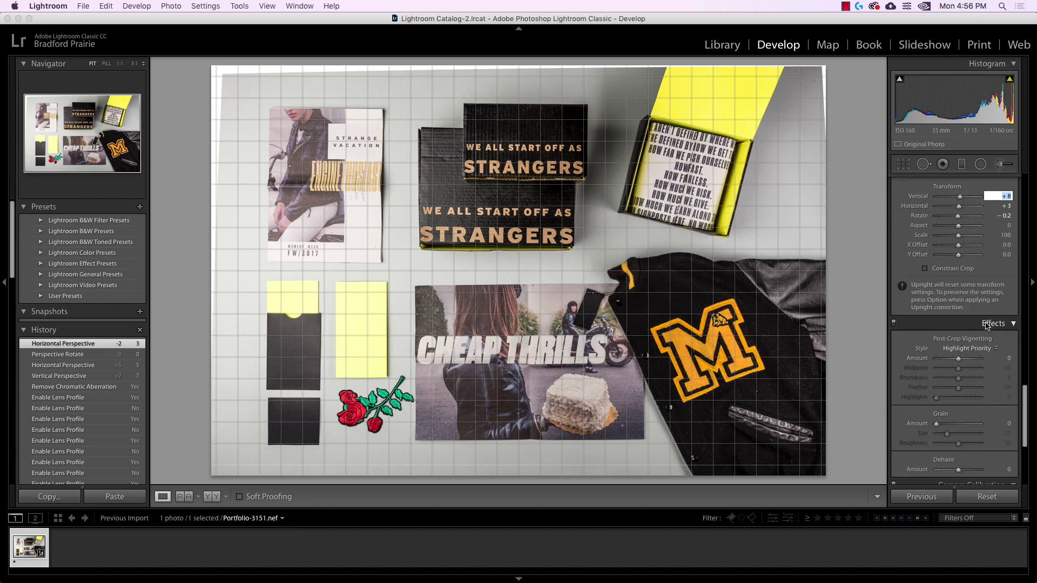
pyautogui.scroll(15, 977, 327)
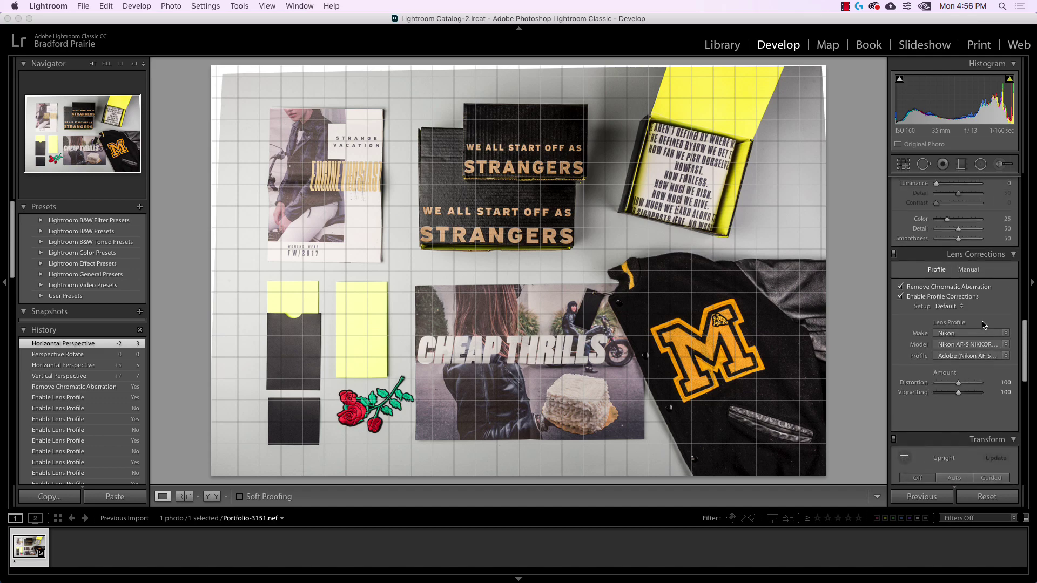
pyautogui.scroll(12, 964, 330)
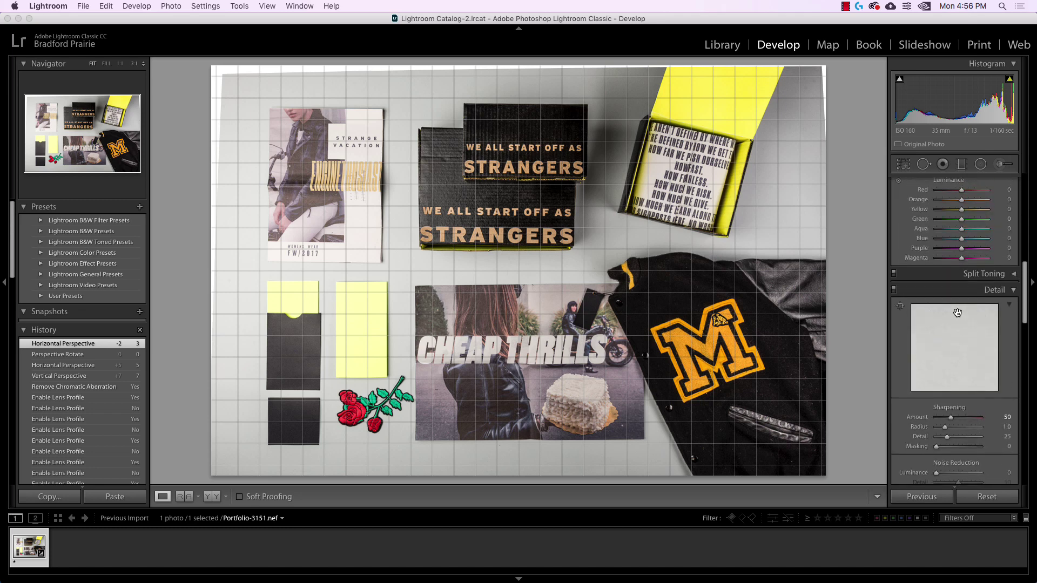
pyautogui.scroll(12, 983, 302)
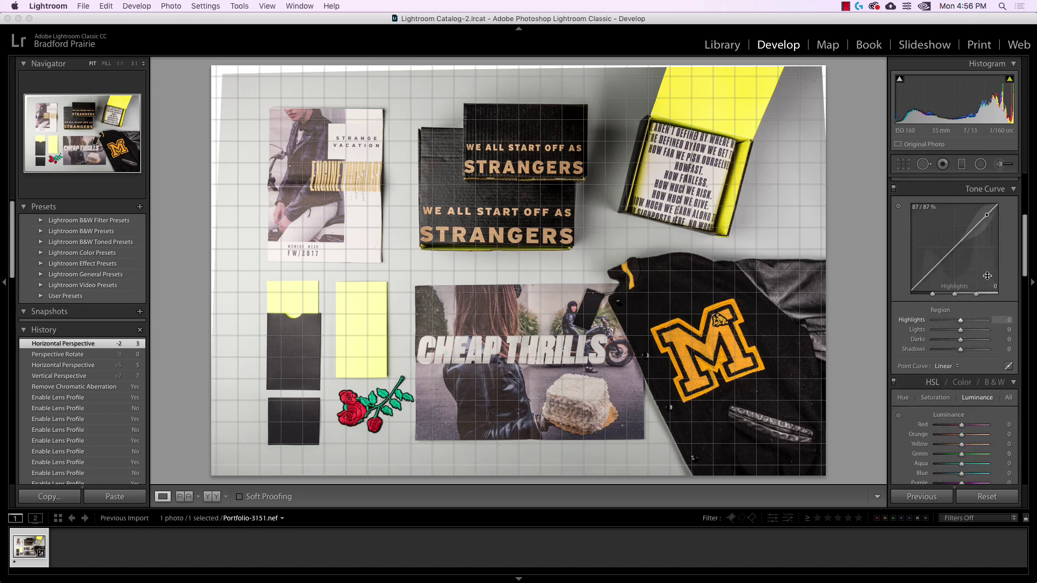
pyautogui.scroll(2, 987, 277)
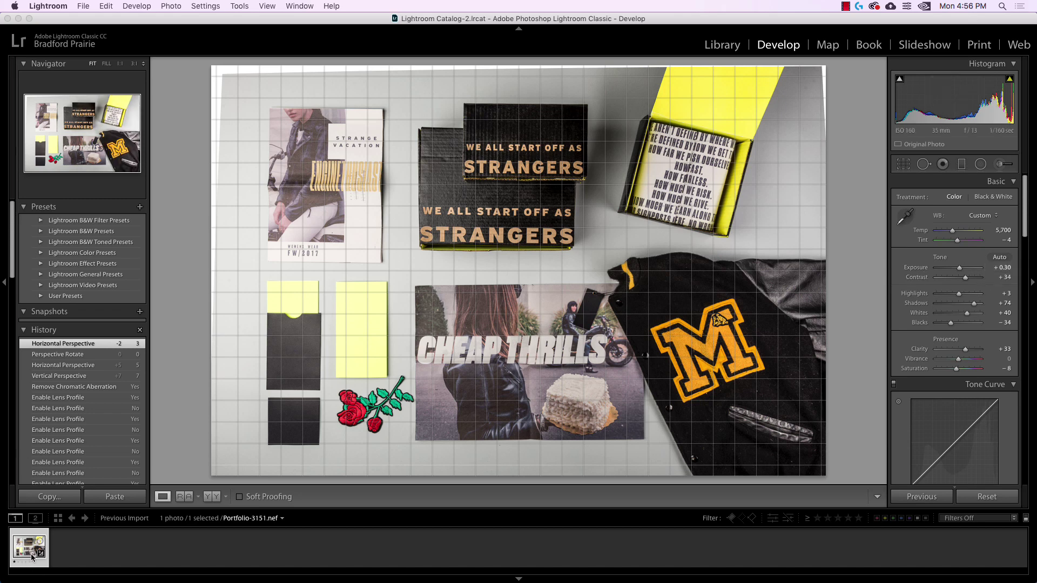
pyautogui.scroll(-5, 90, 414)
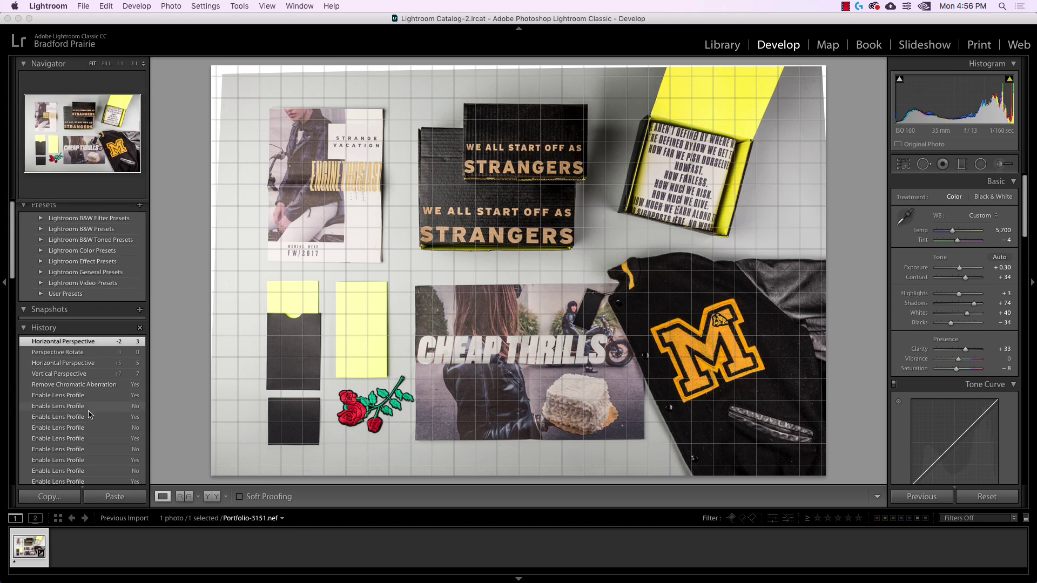
pyautogui.scroll(-12, 89, 414)
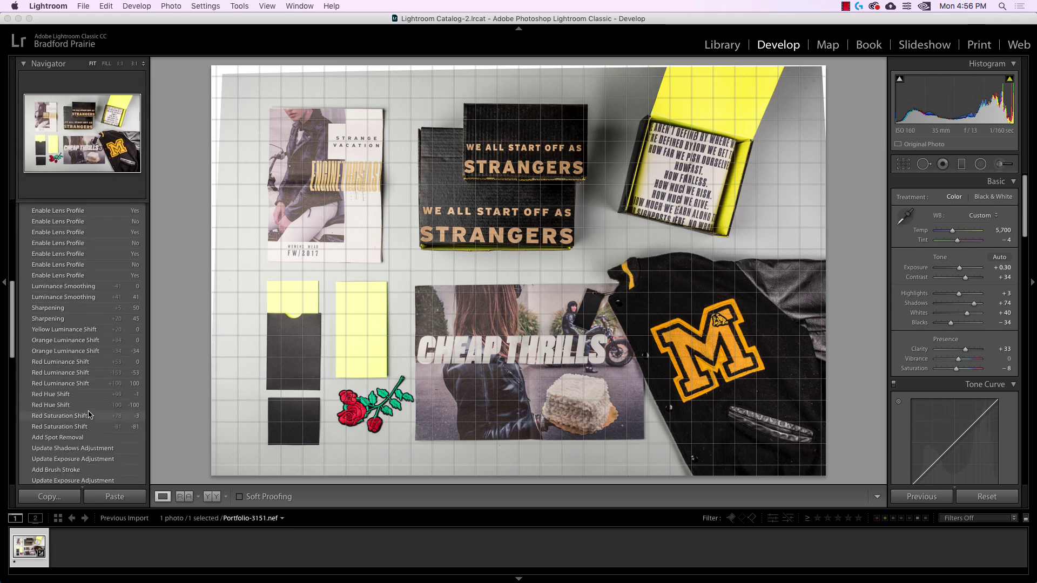
pyautogui.scroll(6, 89, 414)
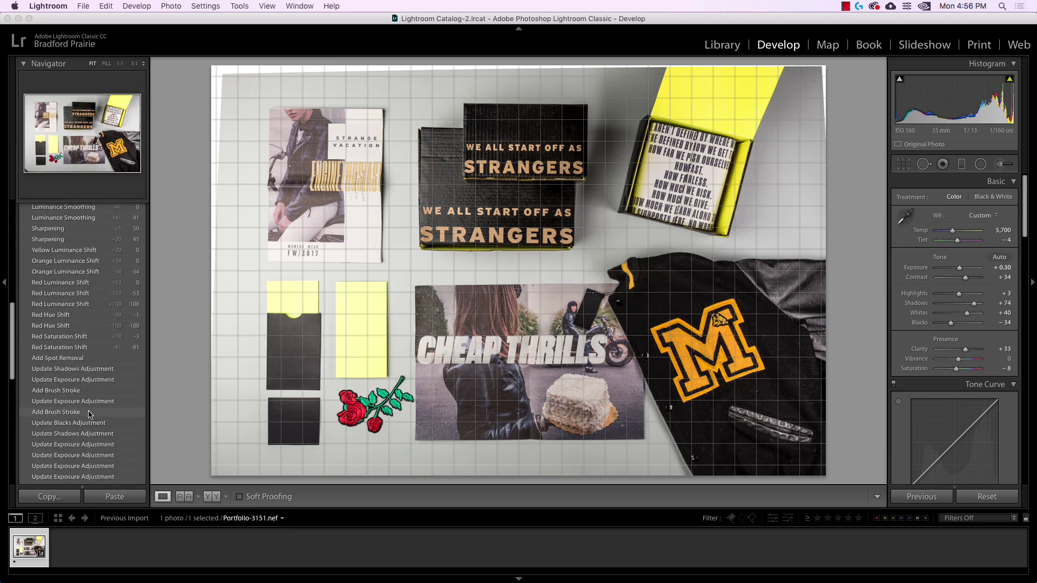
pyautogui.scroll(12, 89, 414)
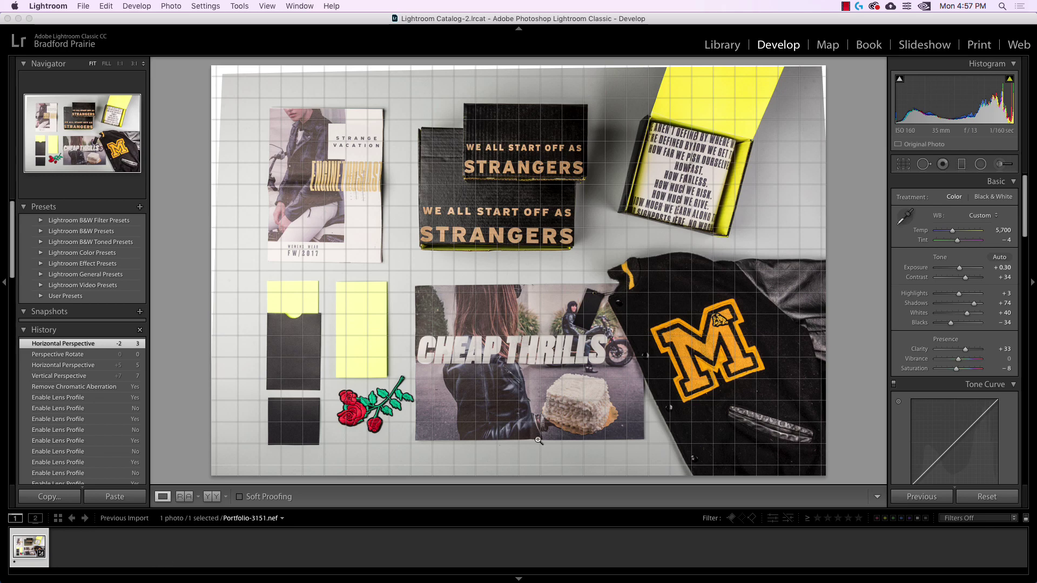
# - Crop the photo inward at its original aspect to exclude the blank edges, rotate it to 0.05, and reposition the image within the crop
pyautogui.click(902, 163)
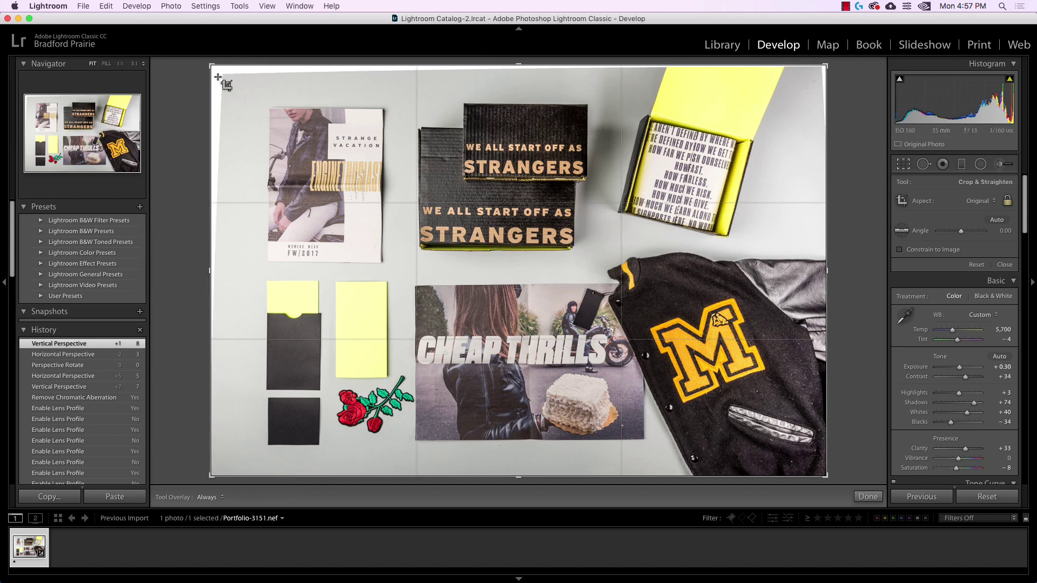
pyautogui.moveTo(211, 67); pyautogui.dragTo(221, 72)
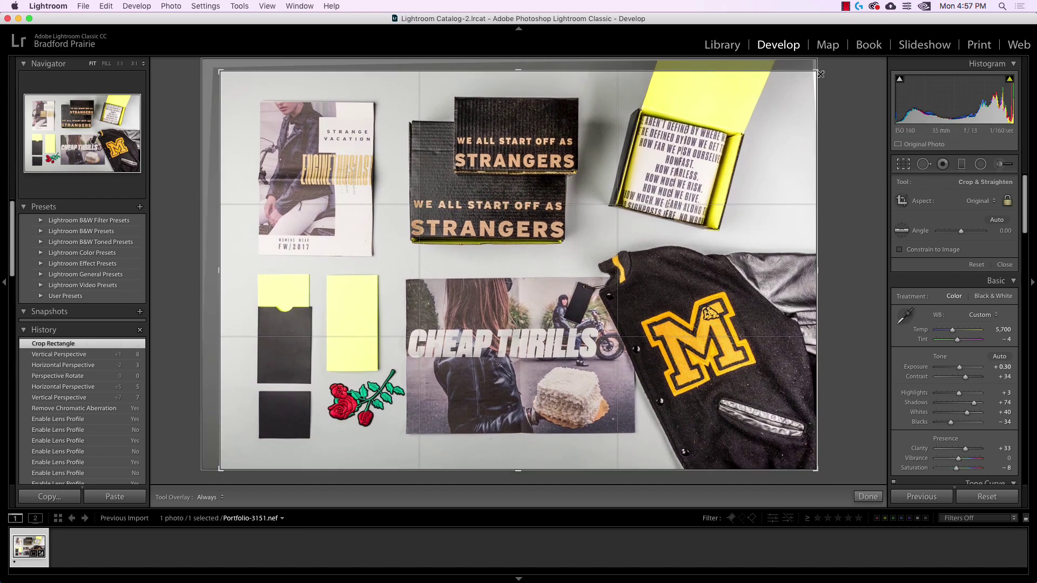
pyautogui.moveTo(820, 74); pyautogui.dragTo(812, 78)
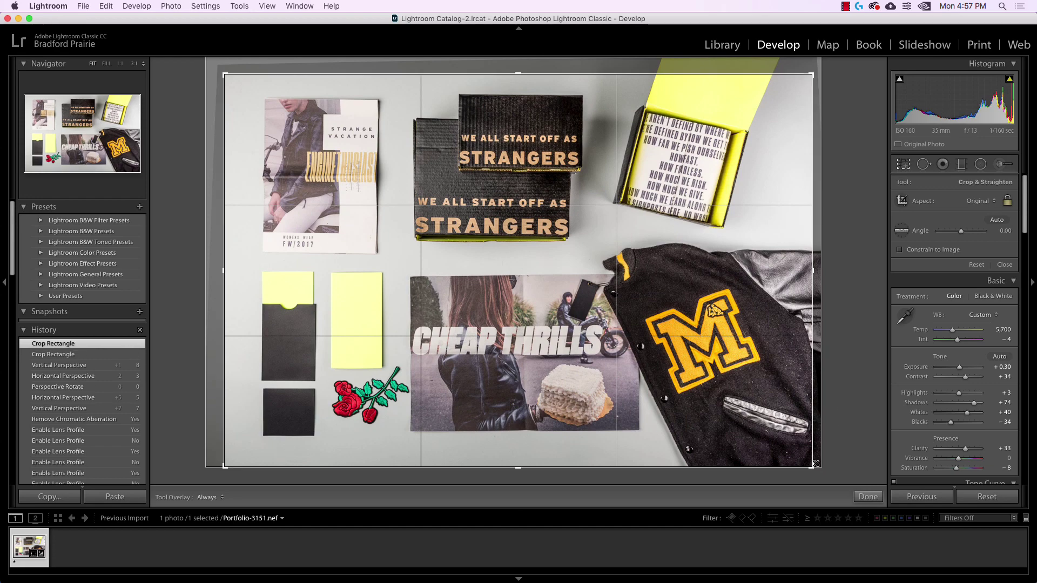
pyautogui.moveTo(815, 464); pyautogui.dragTo(809, 460)
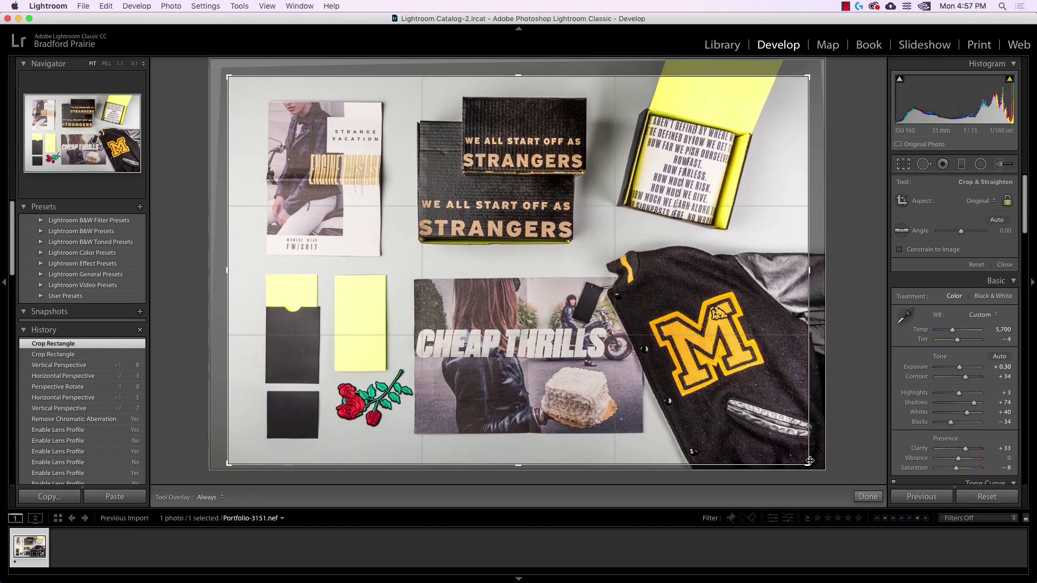
pyautogui.moveTo(818, 69); pyautogui.dragTo(816, 70)
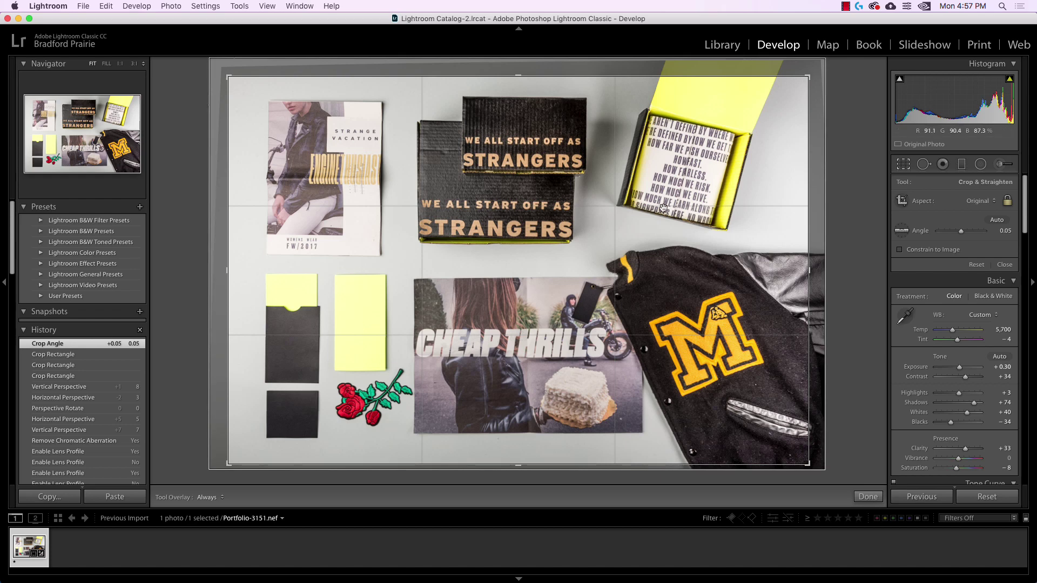
pyautogui.moveTo(718, 223); pyautogui.dragTo(723, 222)
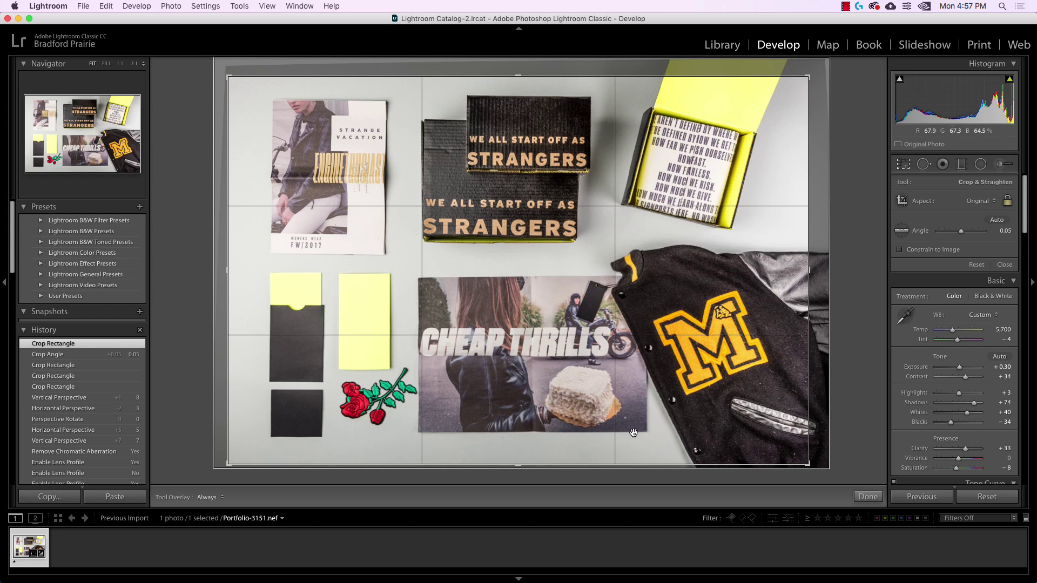
pyautogui.click(903, 165)
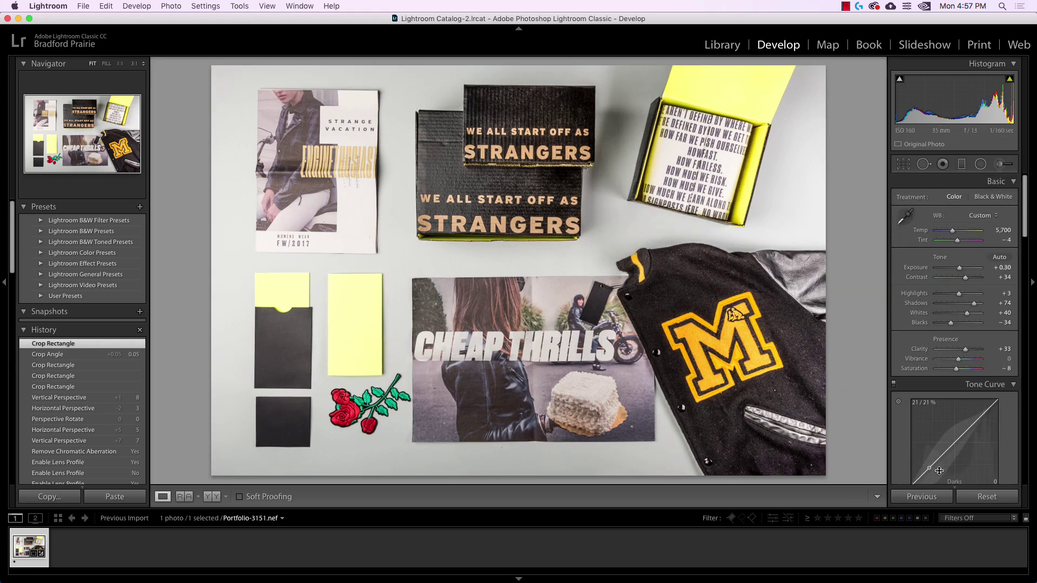
# - Reset all develop settings to compare with the unedited photo, and undo the reset
pyautogui.click(986, 497)
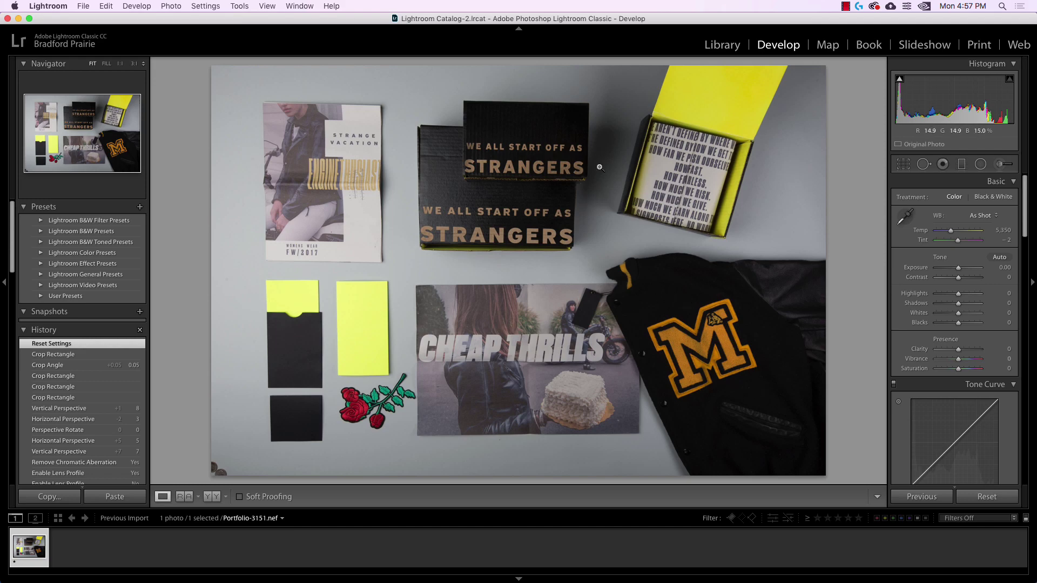
pyautogui.press('super+z')
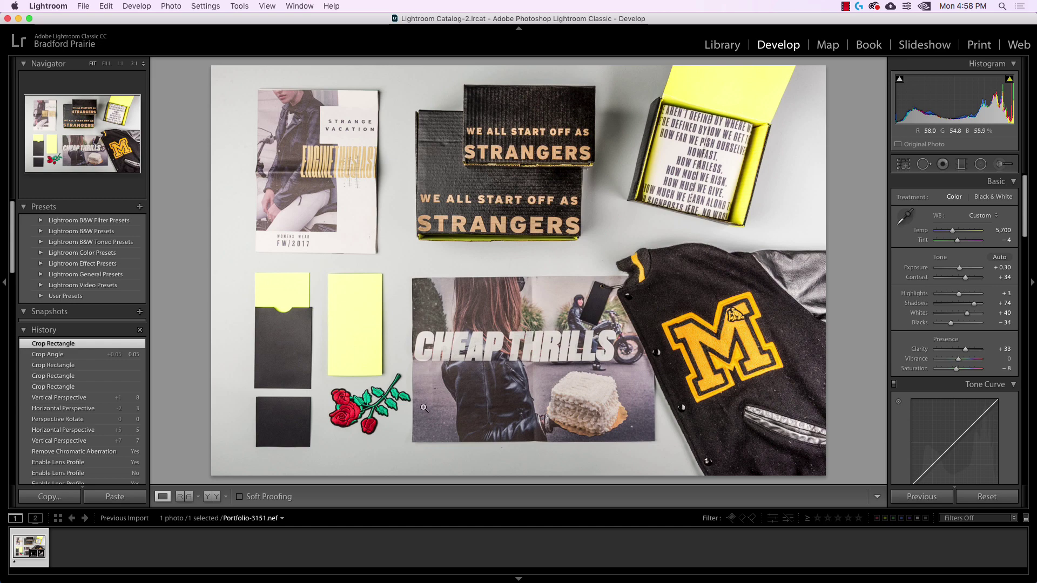
# - Open the export settings for the photo, turn off Put in Subfolder, and keep the Custom Name (x of y) file naming
pyautogui.rightClick(31, 550)
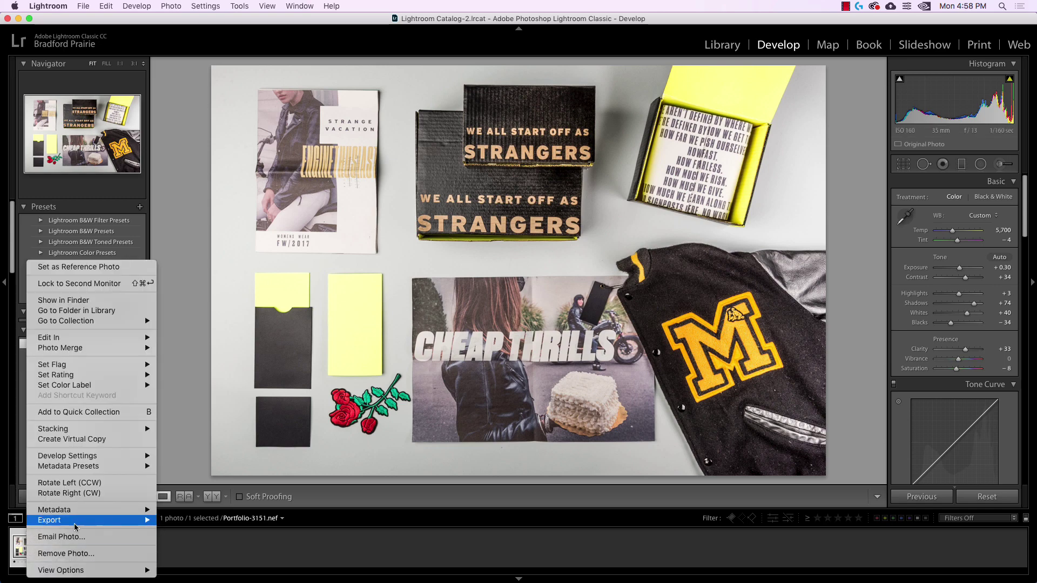
pyautogui.moveTo(75, 521)
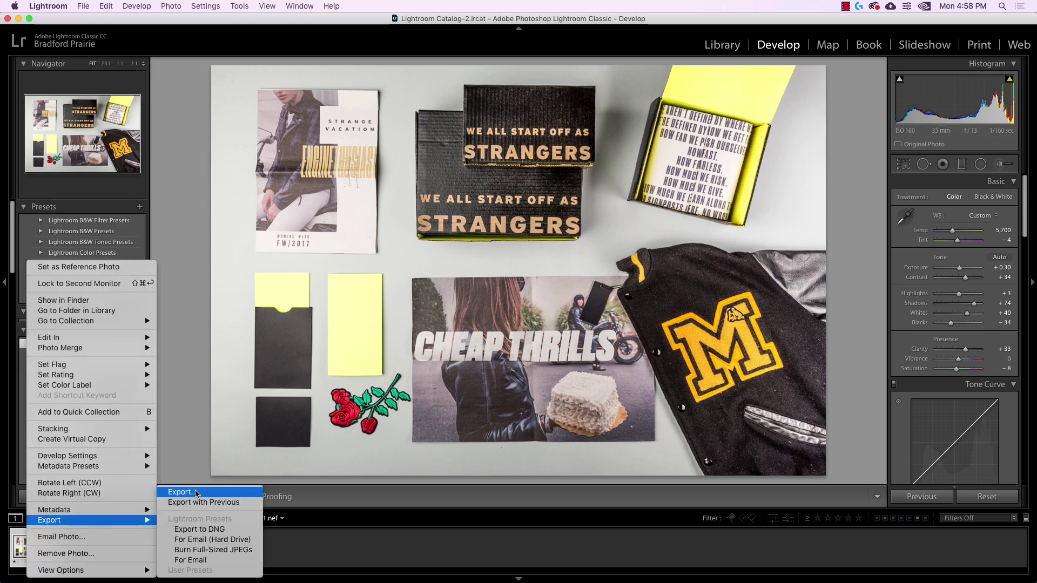
pyautogui.click(230, 490)
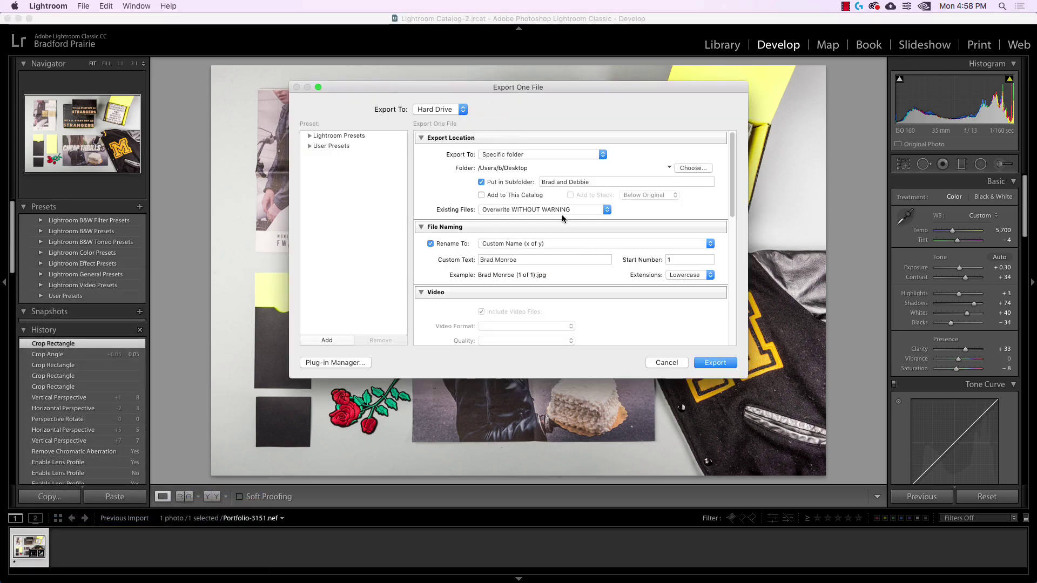
pyautogui.click(512, 184)
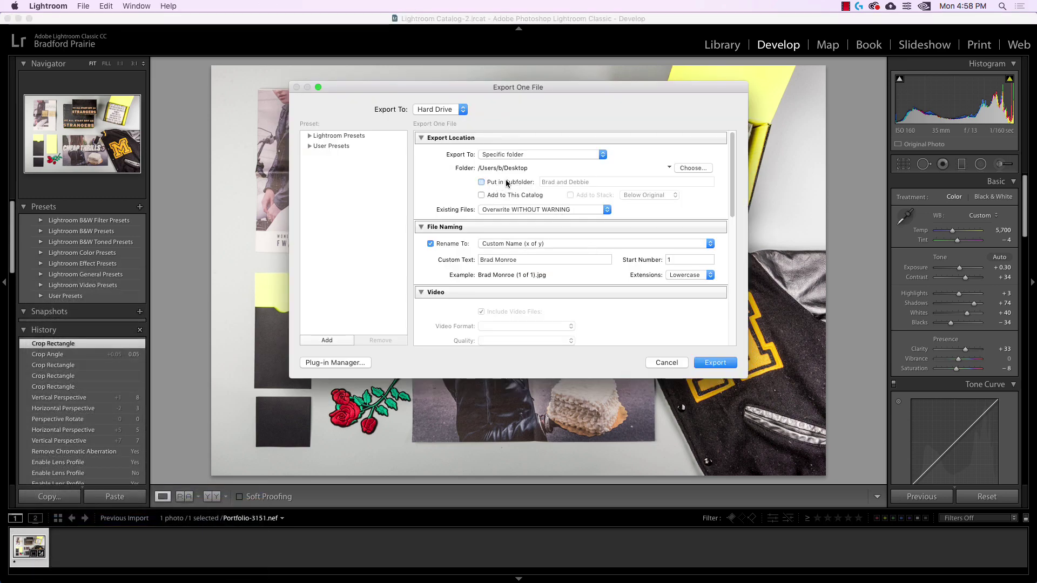
pyautogui.click(527, 244)
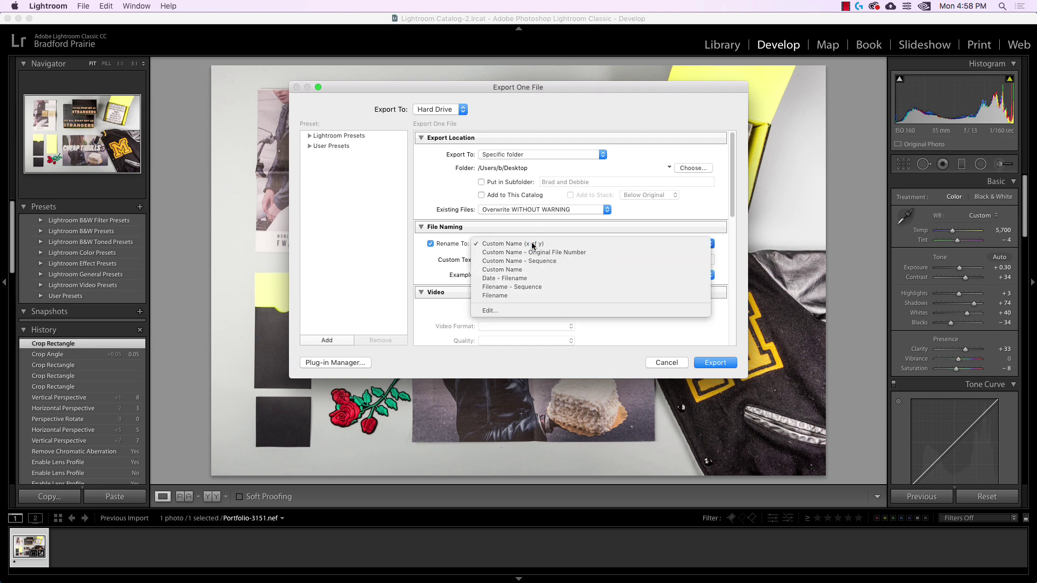
pyautogui.click(532, 243)
# - Set the export's image format to TIFF and turn off Resize to Fit
pyautogui.scroll(-10, 520, 306)
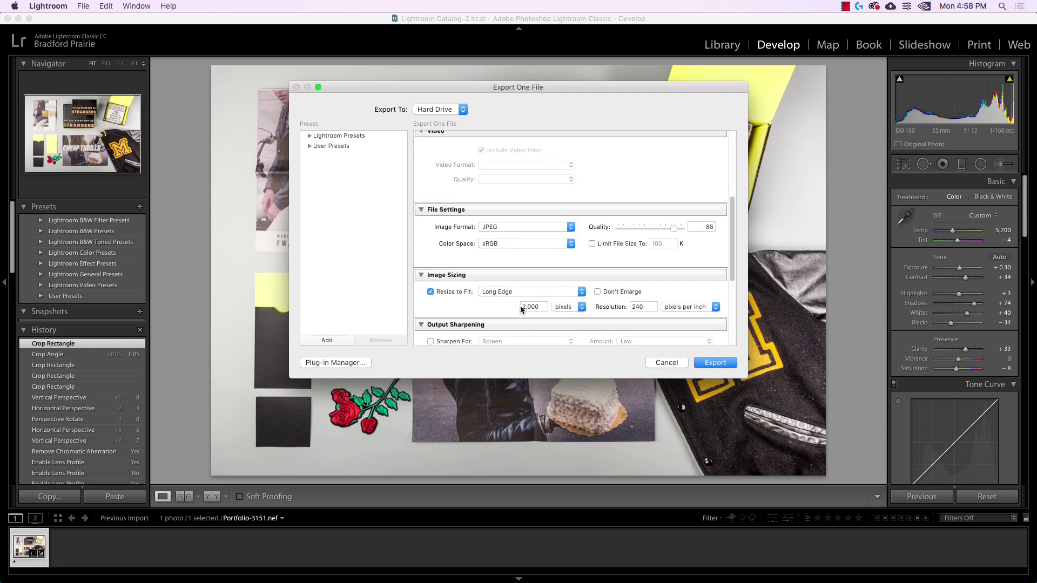
pyautogui.click(562, 226)
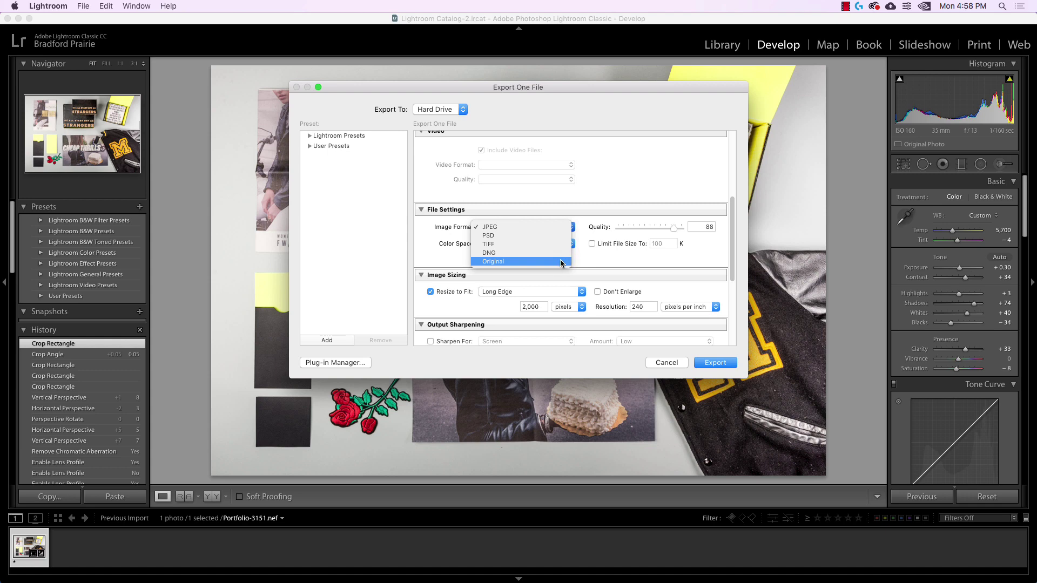
pyautogui.click(511, 244)
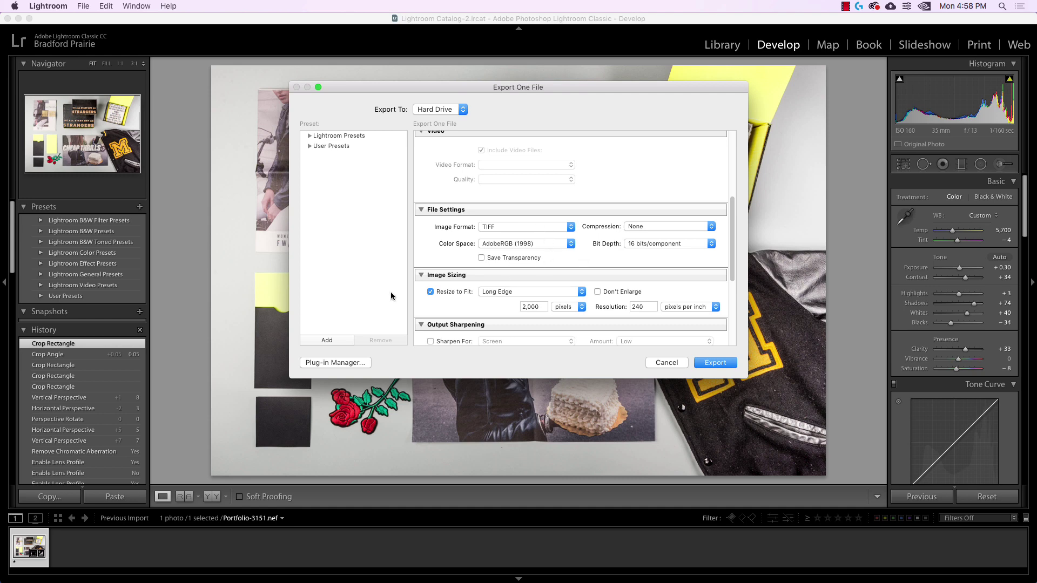
pyautogui.scroll(-2, 591, 253)
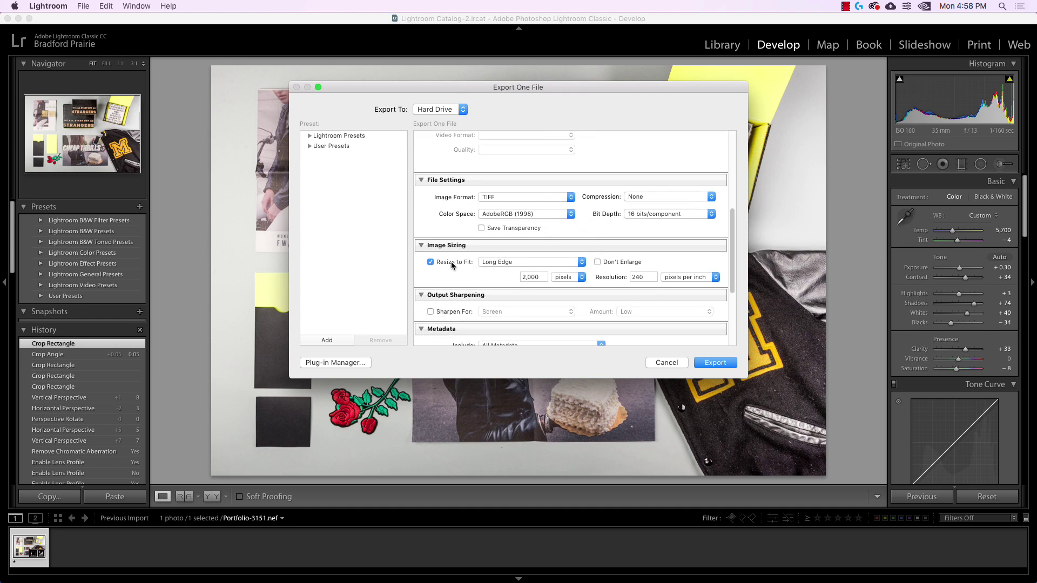
pyautogui.click(448, 263)
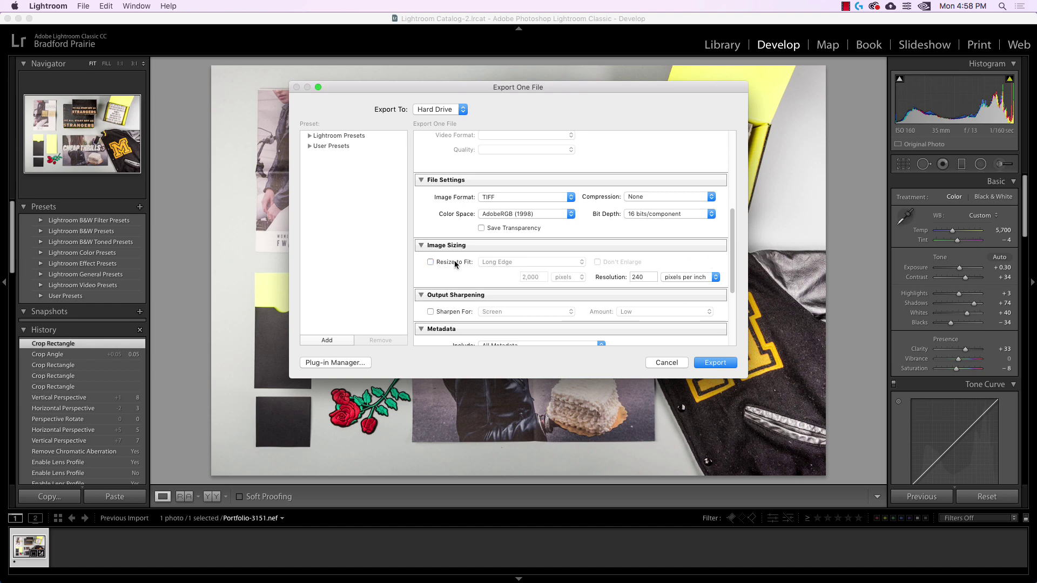
# - Review the export's sharpening, metadata, watermarking and post-processing options, and export the photo
pyautogui.scroll(-6, 613, 251)
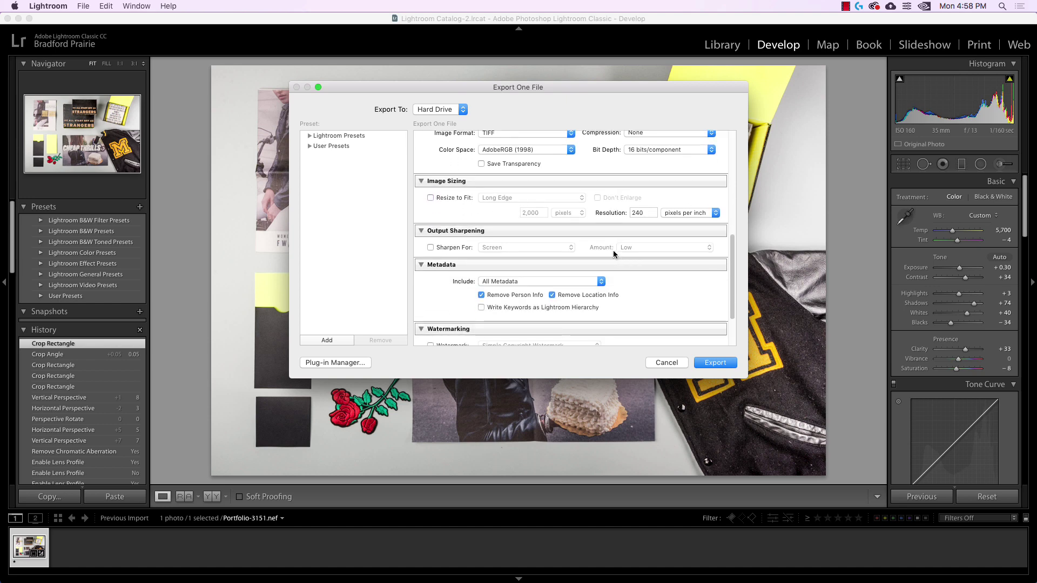
pyautogui.scroll(-1, 613, 253)
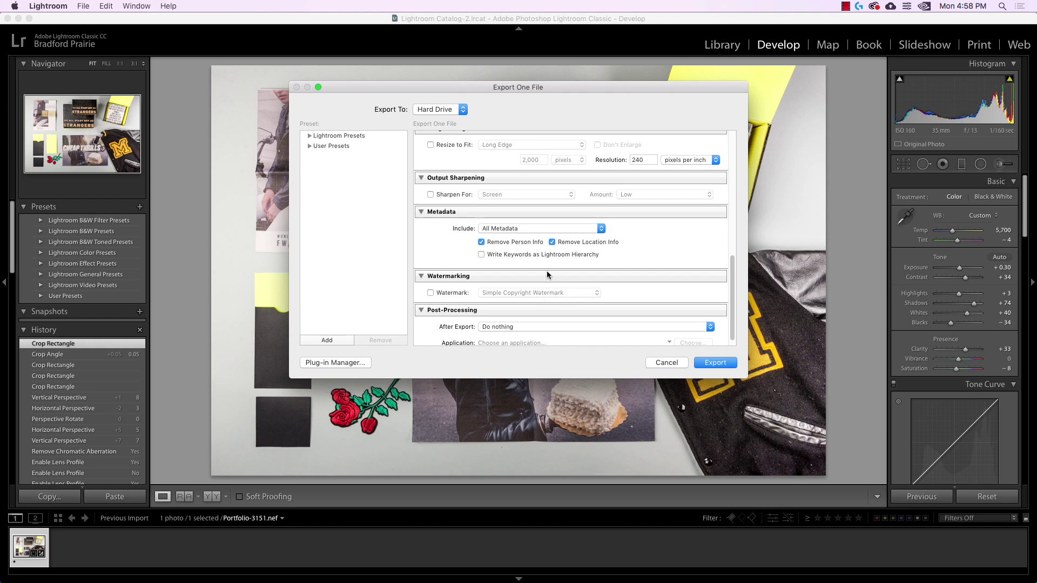
pyautogui.scroll(-1, 524, 291)
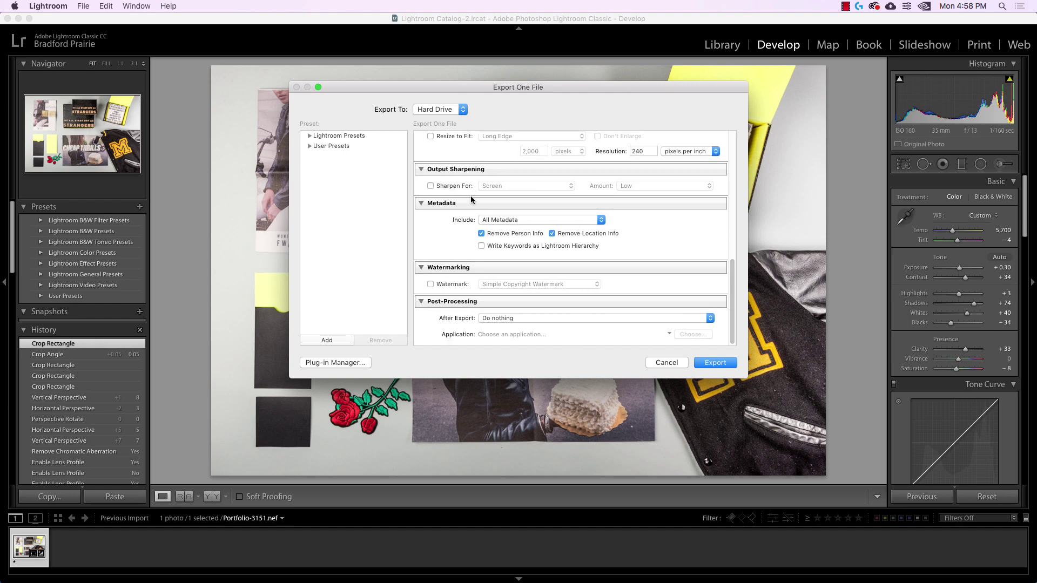
pyautogui.click(724, 364)
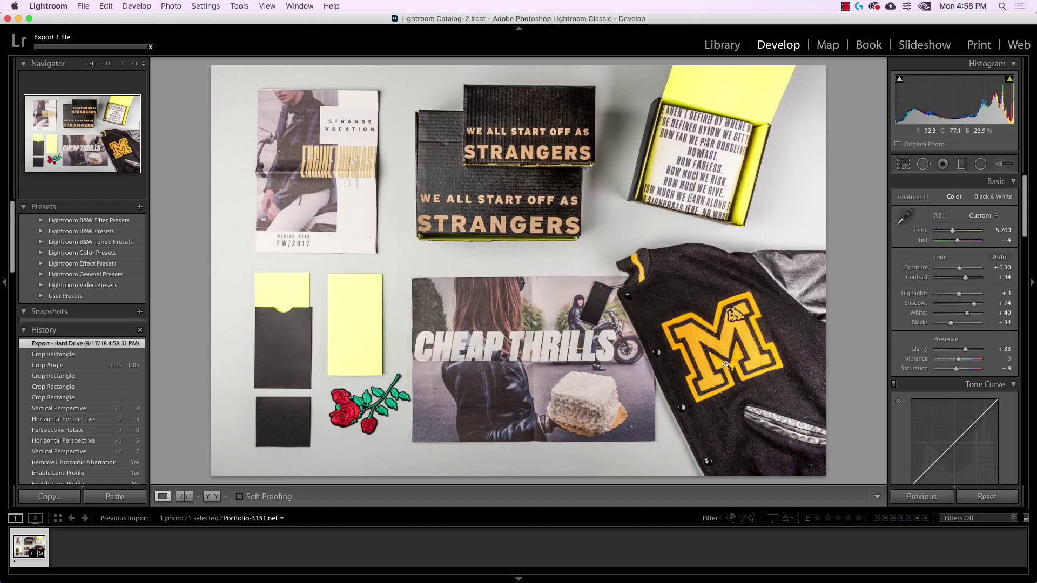